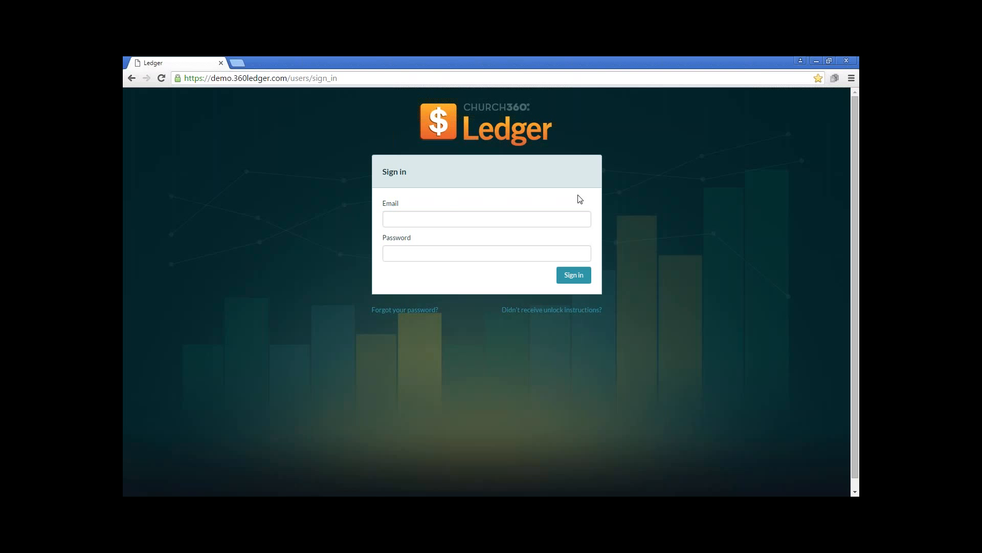
Sign in to the demo site with the saved account email and the account password
click(414, 218)
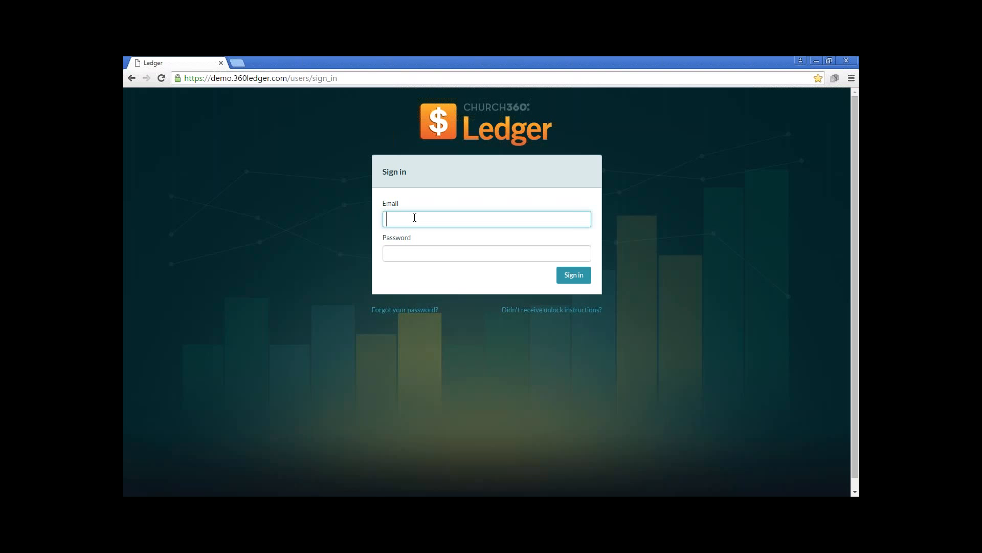
text(pa)
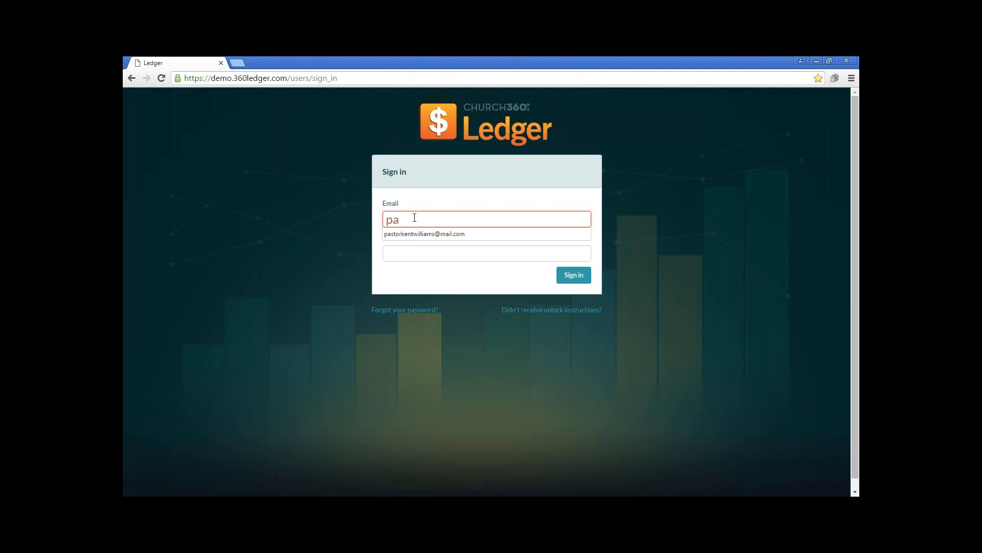
key(Down)
click(426, 233)
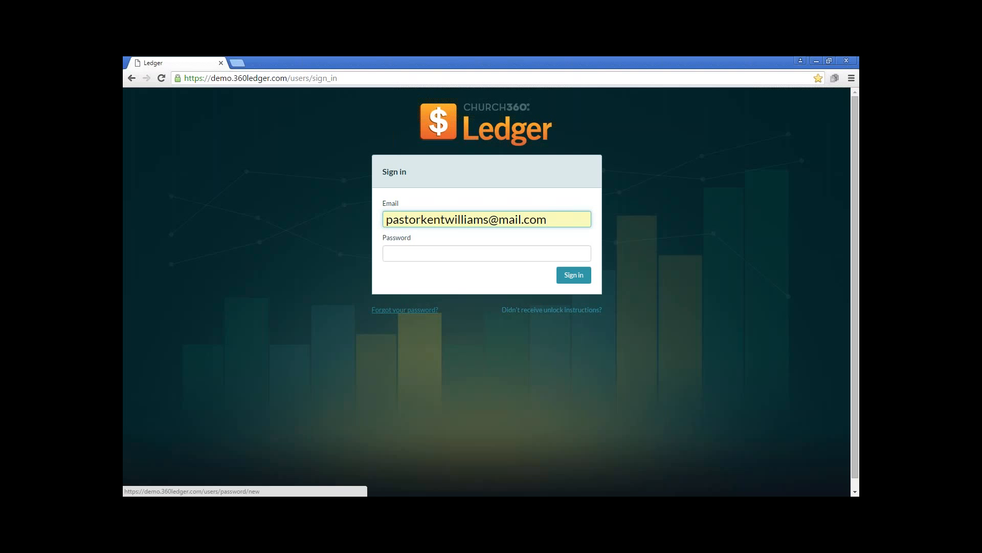
click(497, 253)
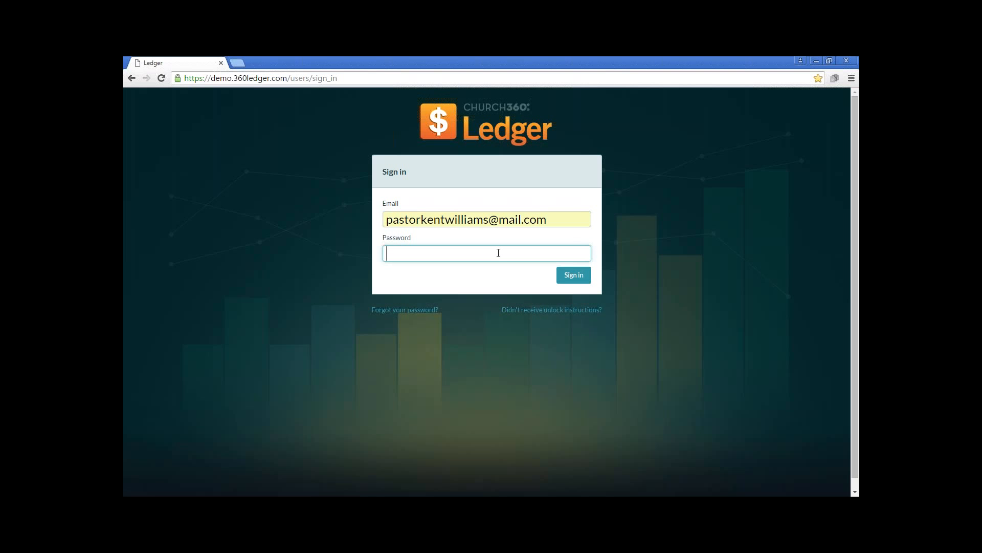
text(********)
click(574, 275)
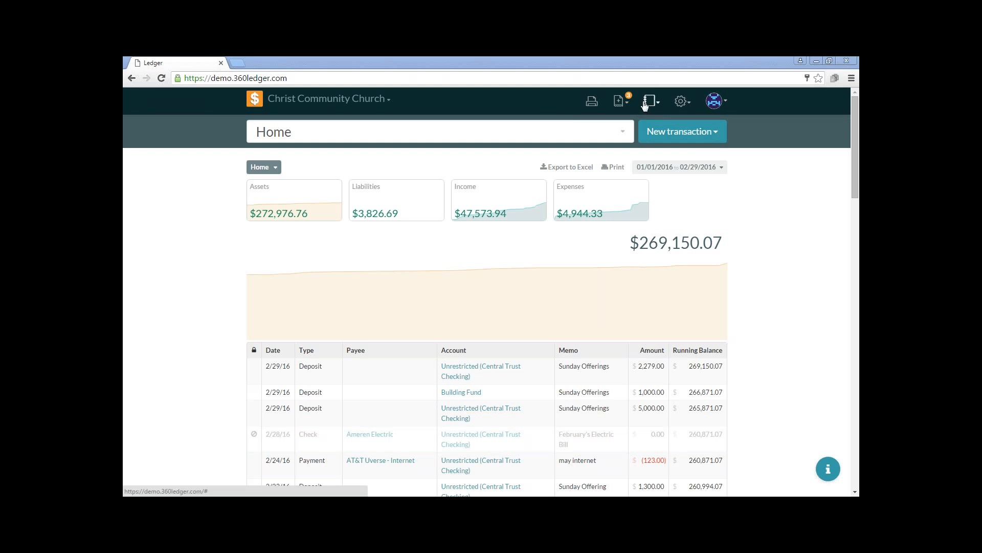
View the available settings pages and the list of pending transactions
click(682, 103)
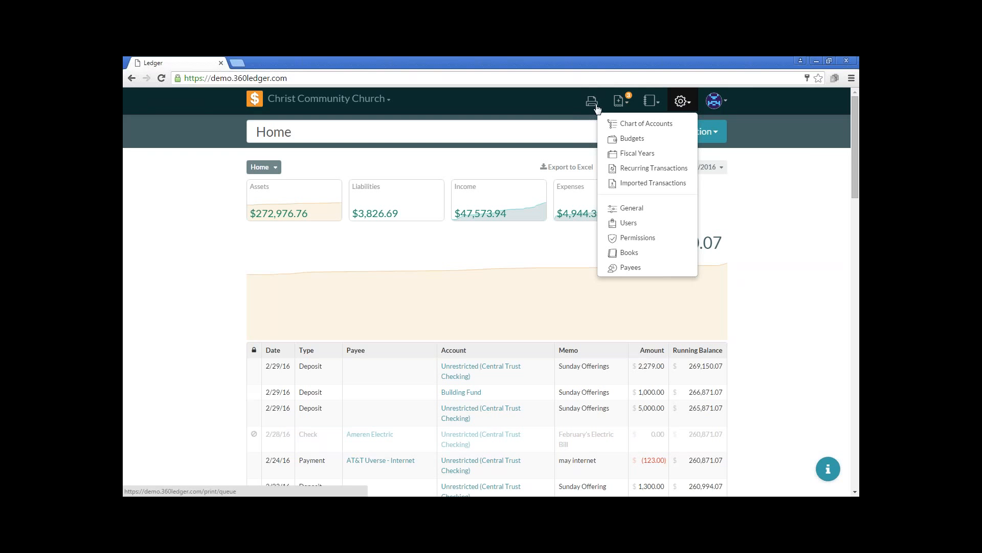
click(550, 105)
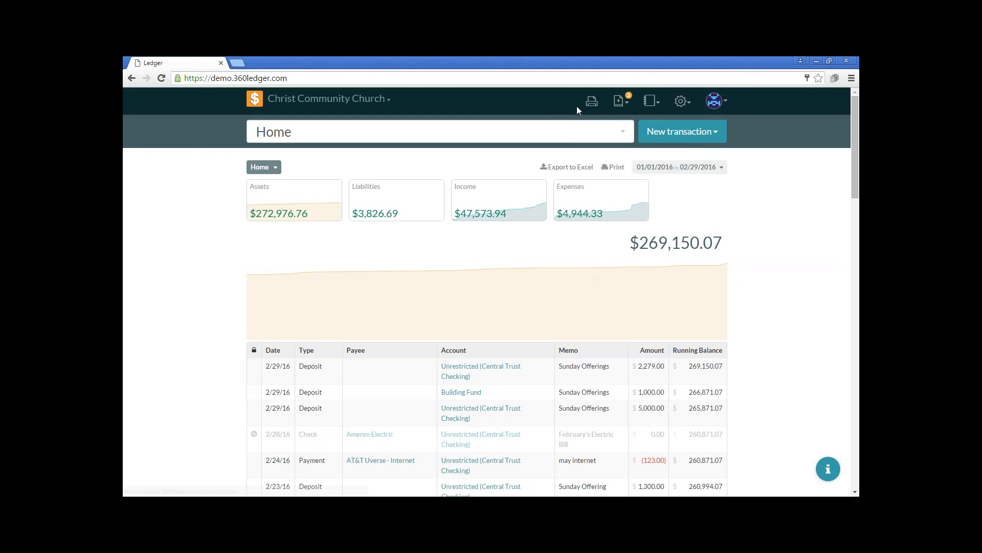
click(619, 103)
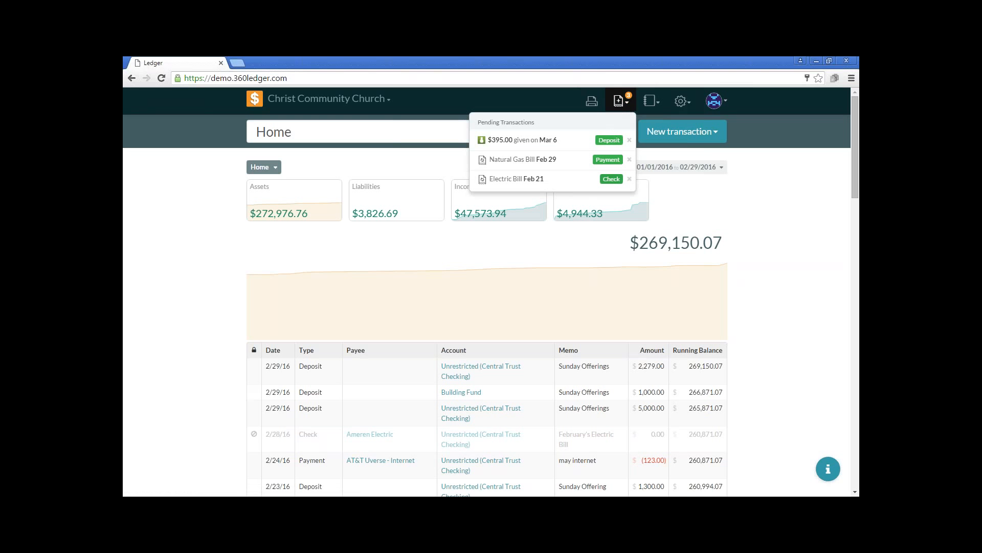
Open the Chart of Accounts and expand its Income section
click(682, 102)
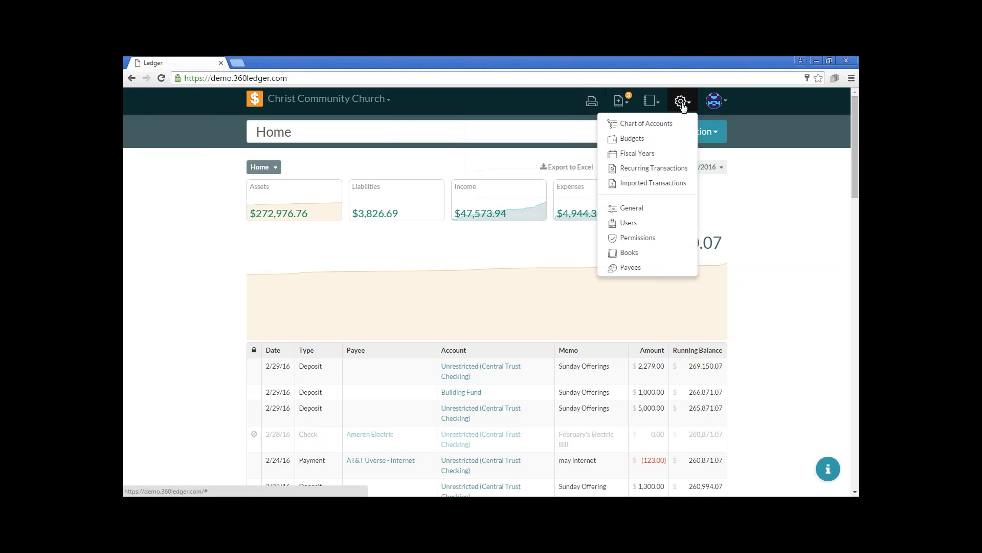
click(665, 131)
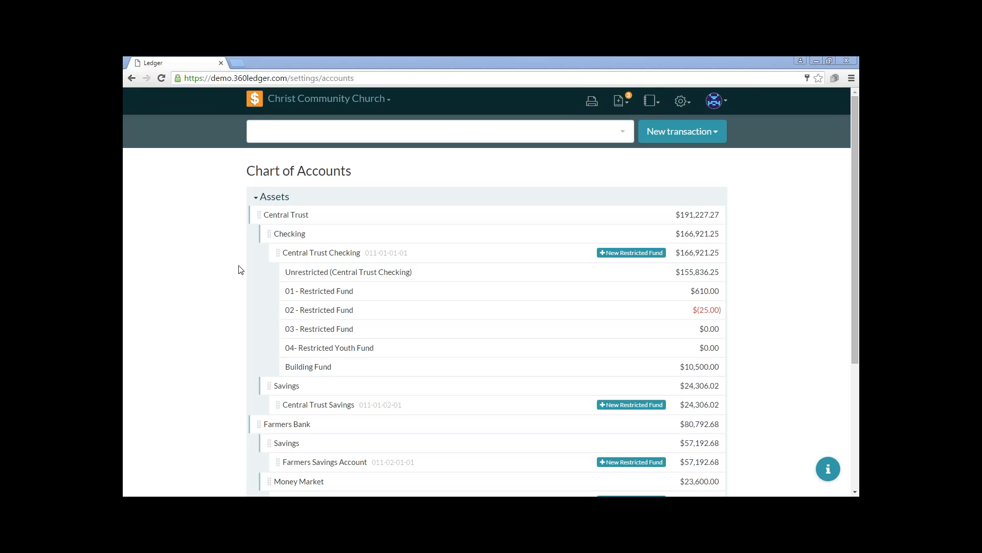
scroll(210, 278, down, 4)
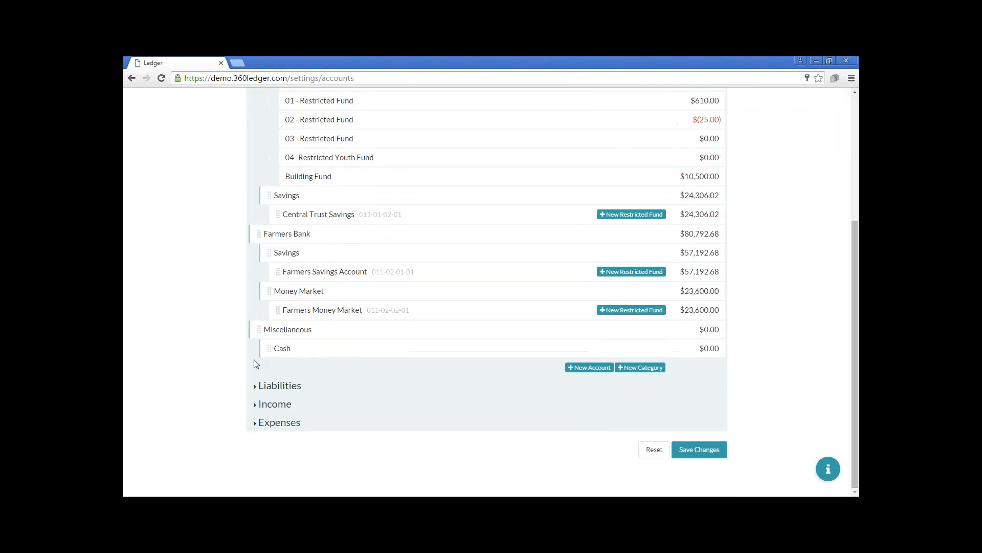
click(275, 404)
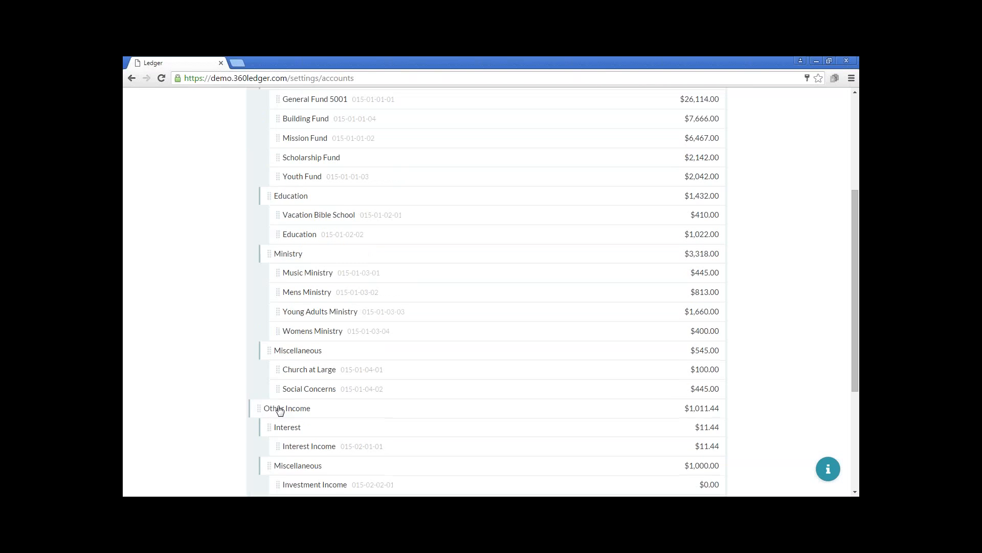
Add a new income account named Youth Basketball with no account number
scroll(279, 410, up, 4)
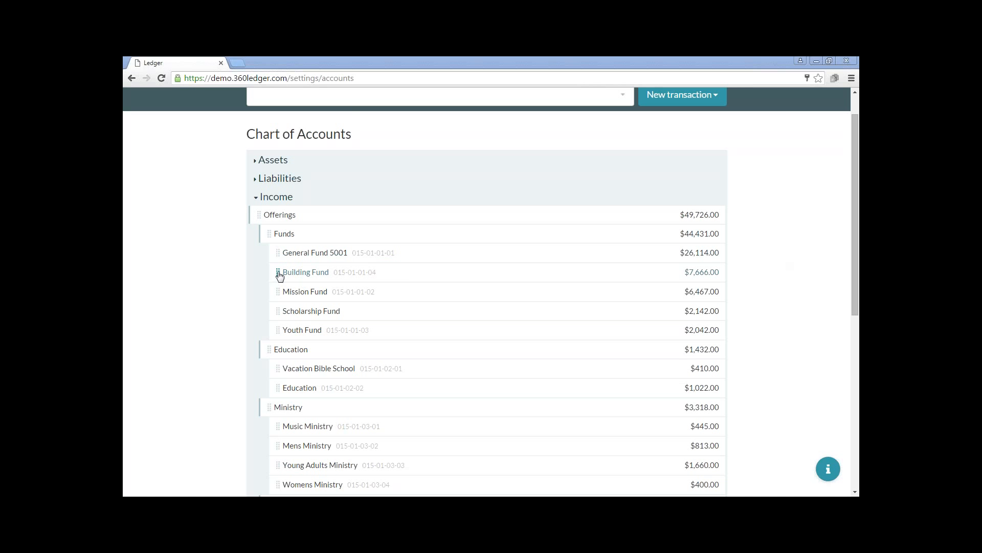
mouse_move(279, 273)
mouse_down()
mouse_move(301, 278)
mouse_move(296, 252)
mouse_move(278, 277)
mouse_up()
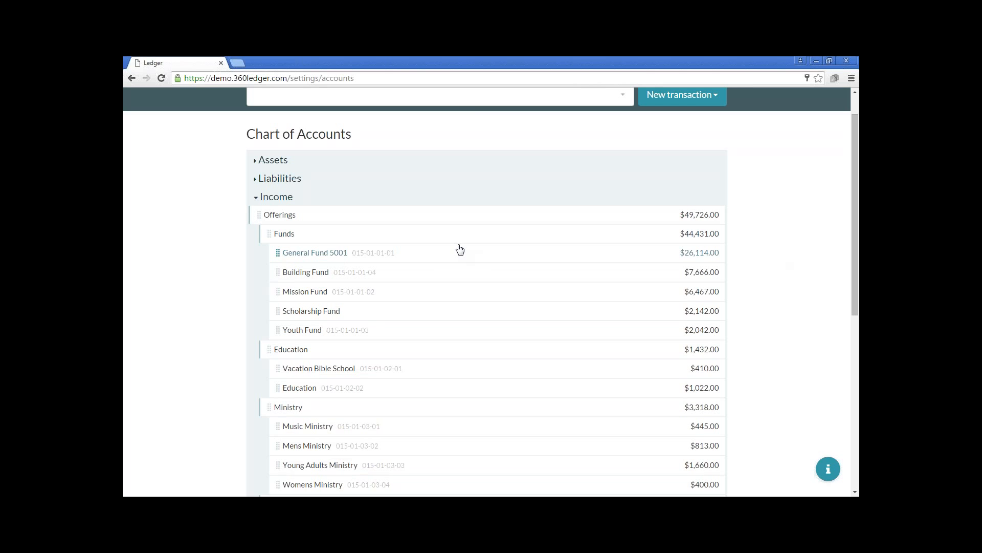
scroll(460, 249, down, 3)
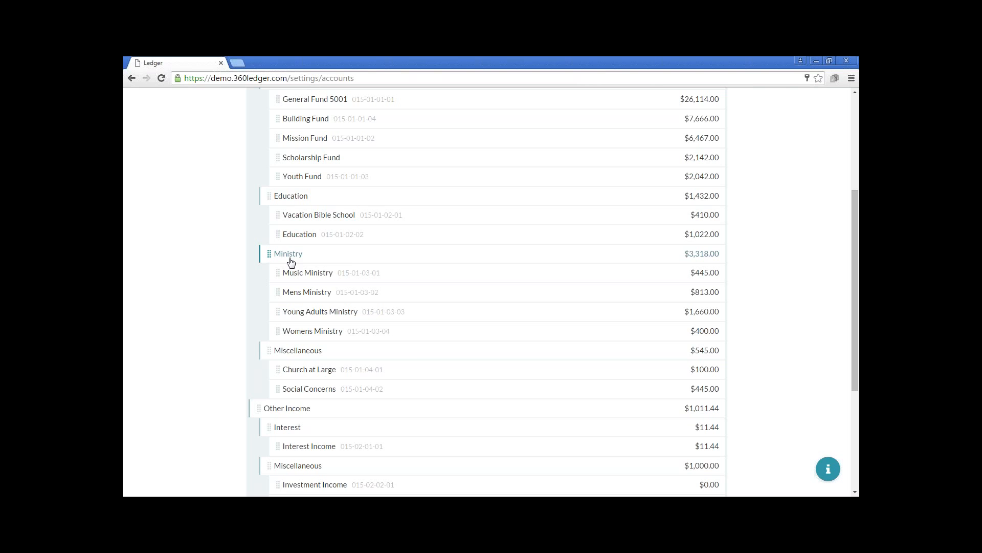
scroll(297, 262, down, 4)
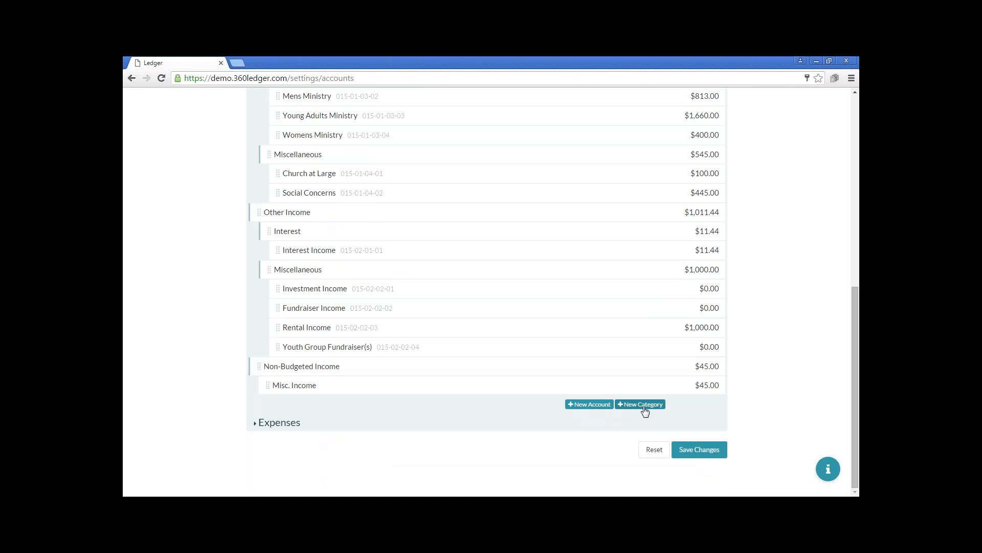
click(600, 411)
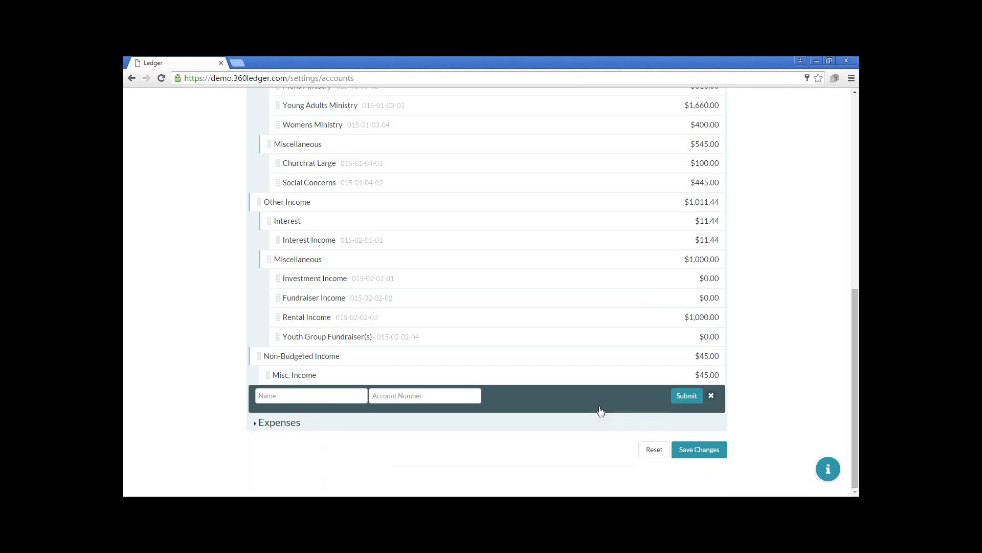
click(334, 399)
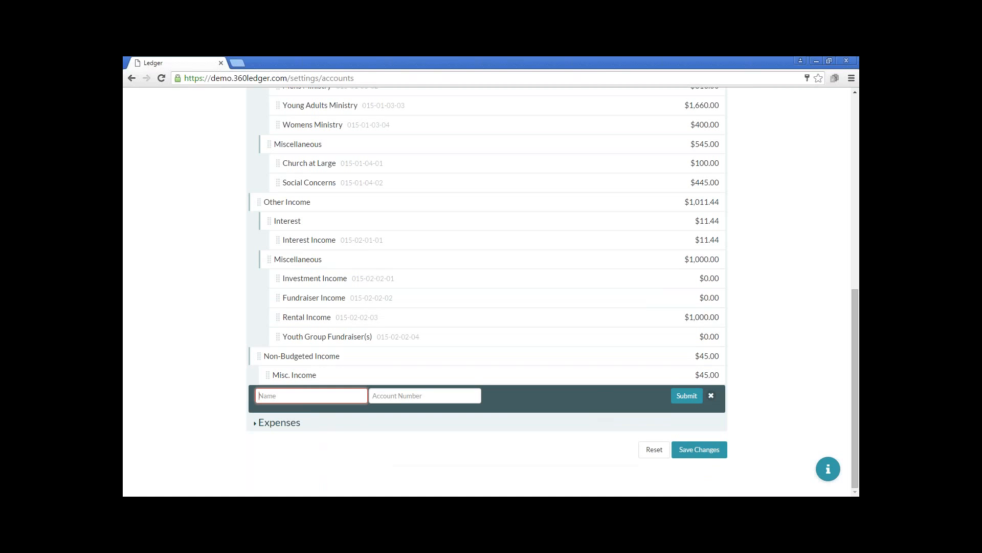
text(Youth Basketball)
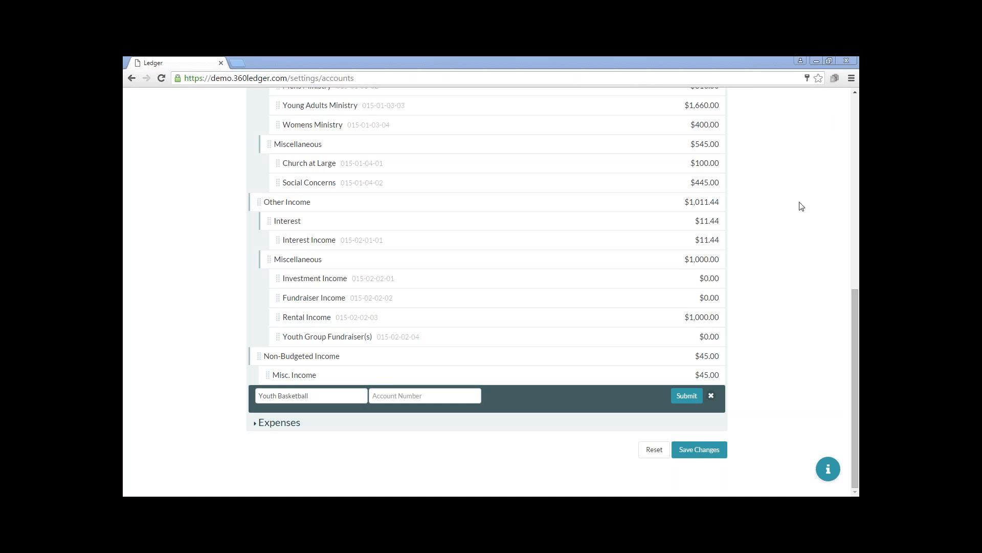
click(688, 399)
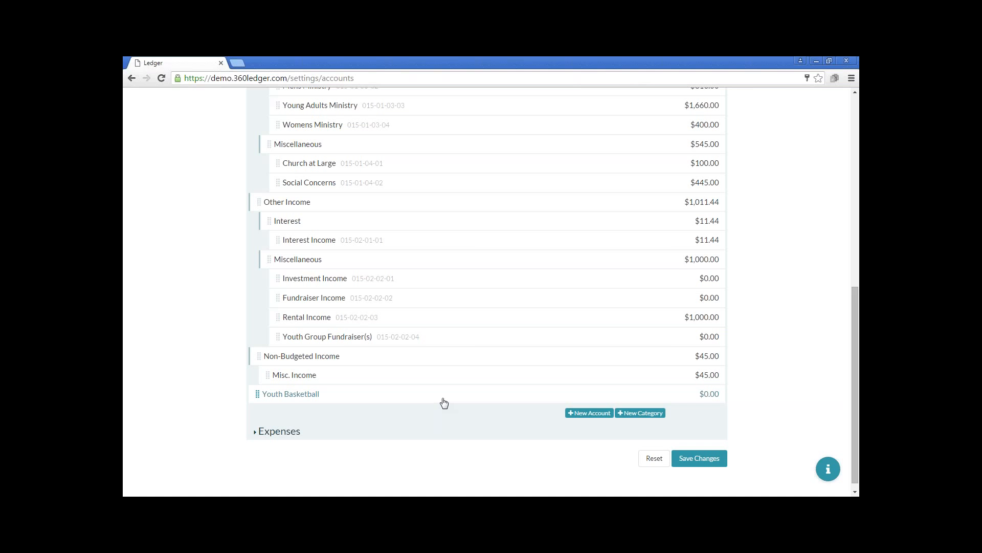
Open the Youth Basketball account's edit form to view its options, and submit it without edits
click(443, 399)
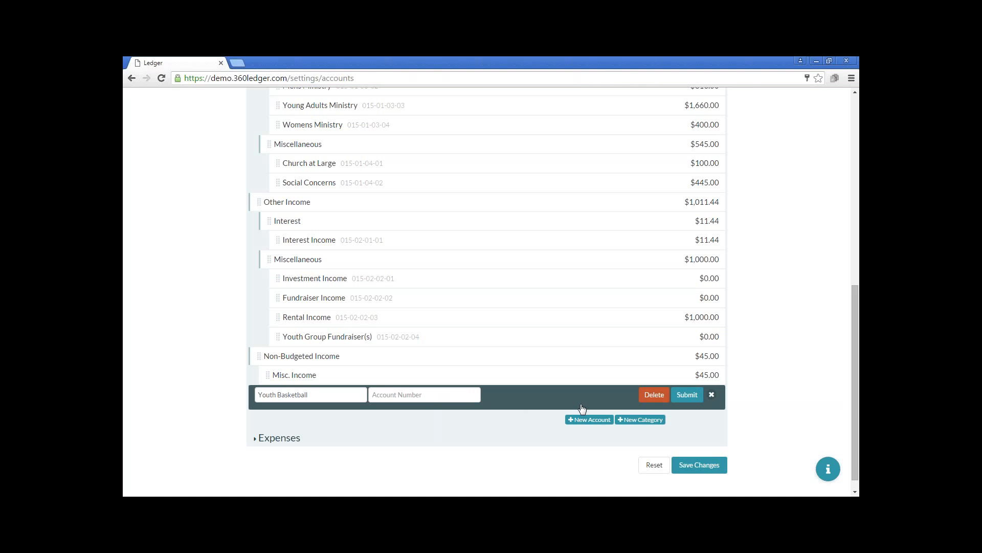
click(557, 380)
click(545, 403)
click(689, 397)
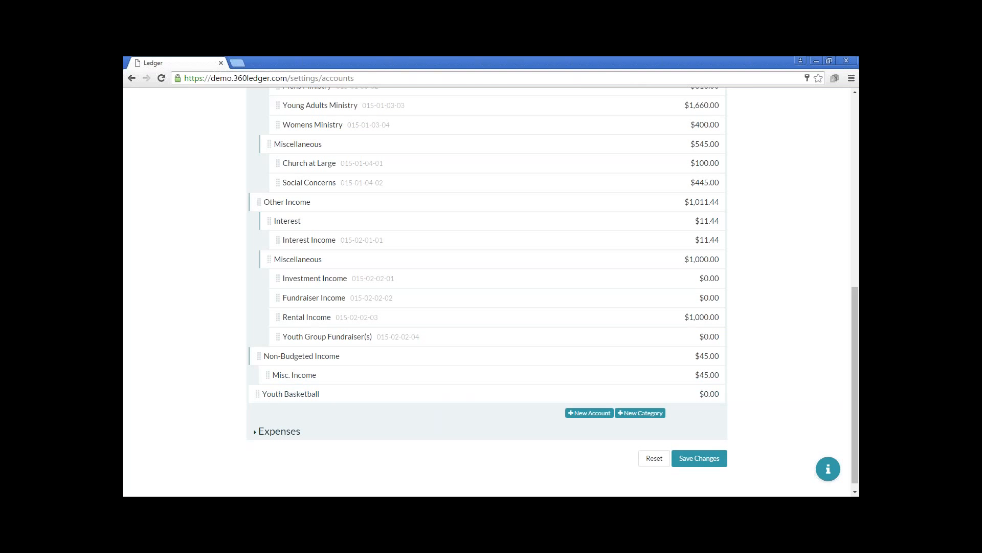
Save and confirm the new account in the chart of accounts, and dismiss the notification
click(706, 459)
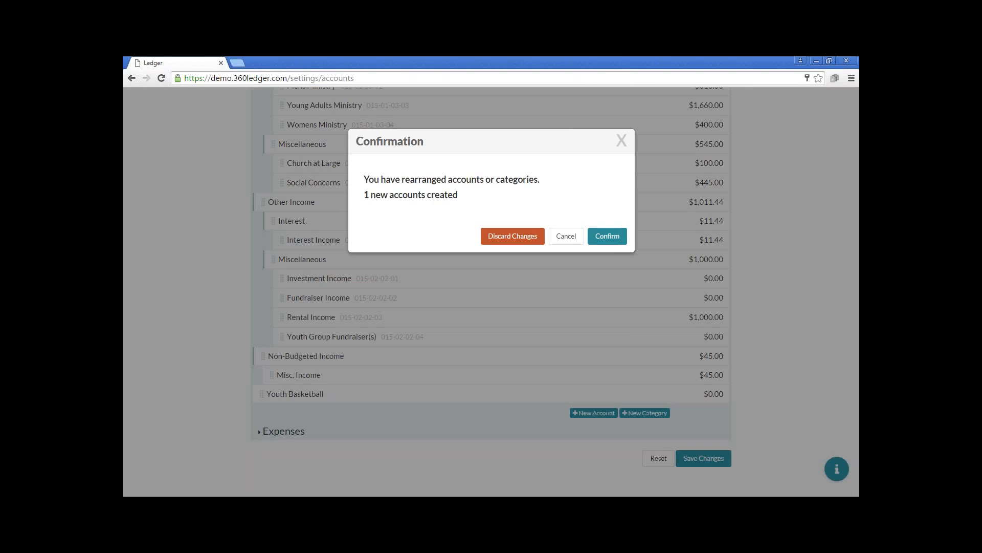
click(609, 237)
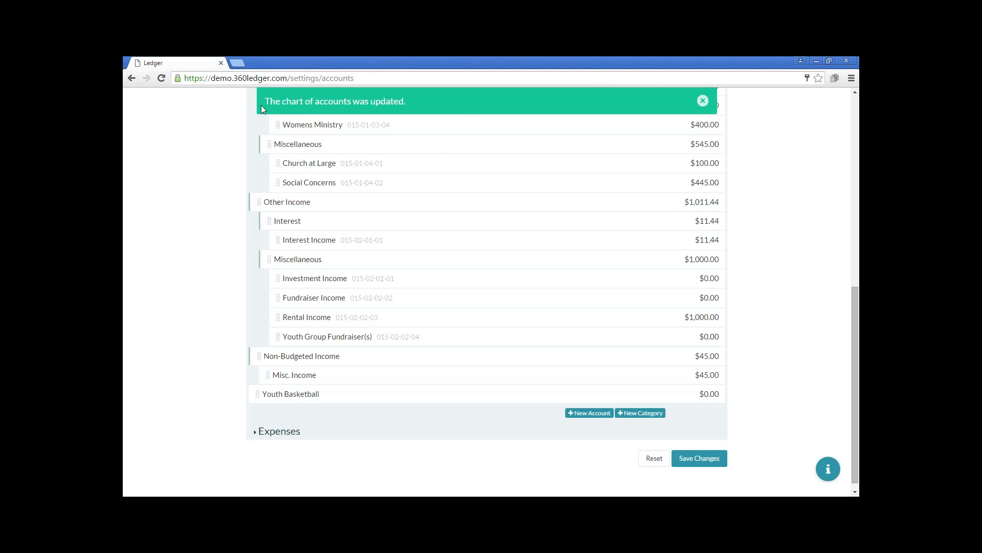
click(703, 101)
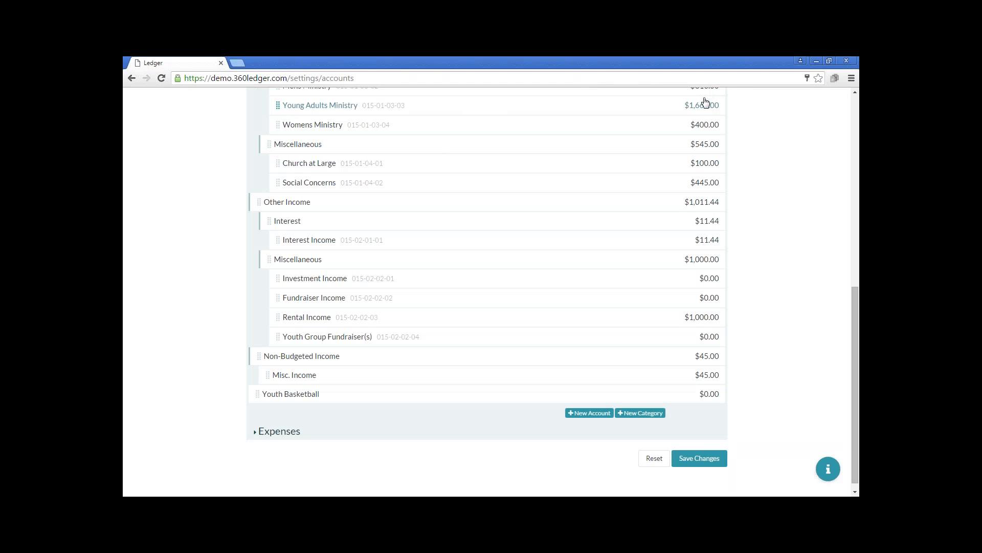
Move the Youth Basketball account into the Ministry category, between Young Adults Ministry and Womens Ministry
scroll(783, 293, up, 1)
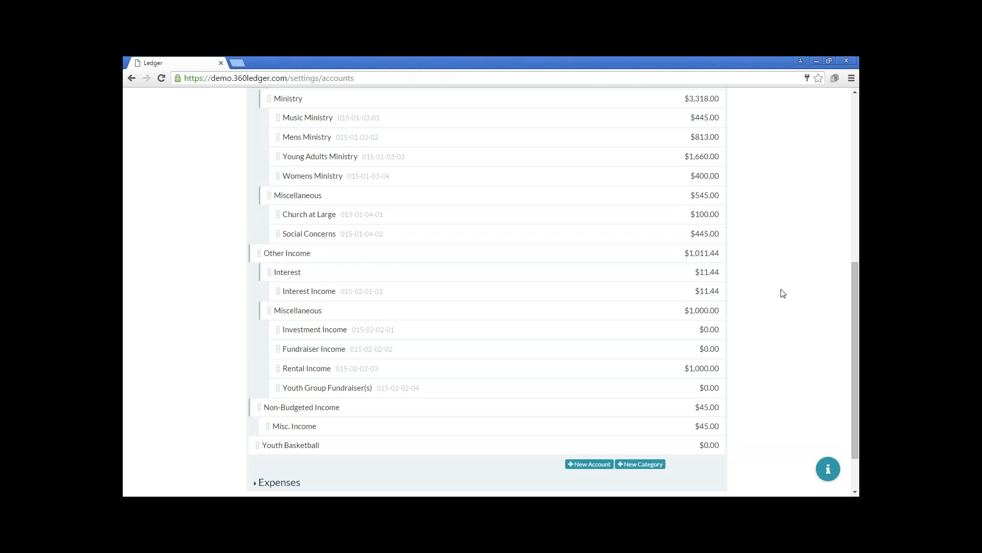
scroll(783, 293, up, 1)
scroll(409, 453, down, 2)
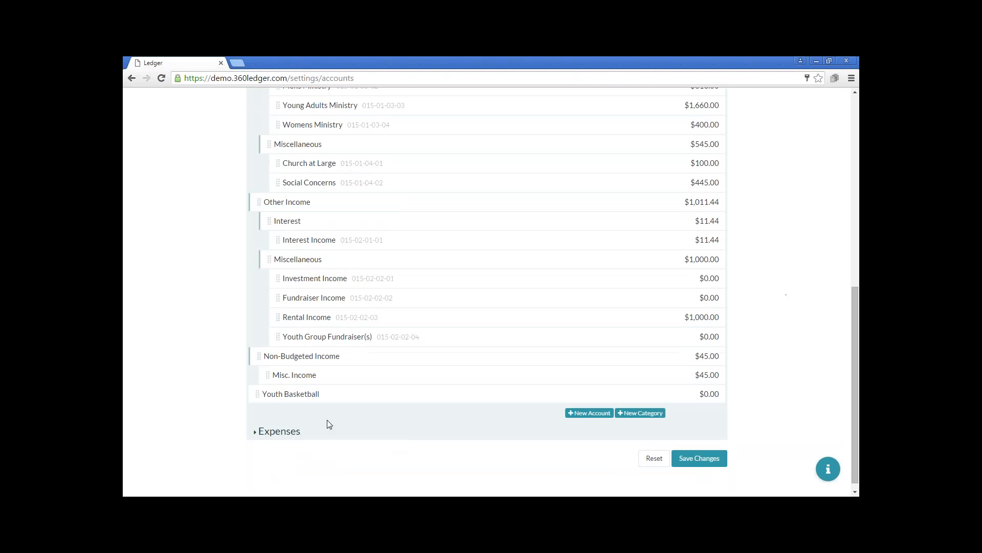
drag(255, 401, 313, 118)
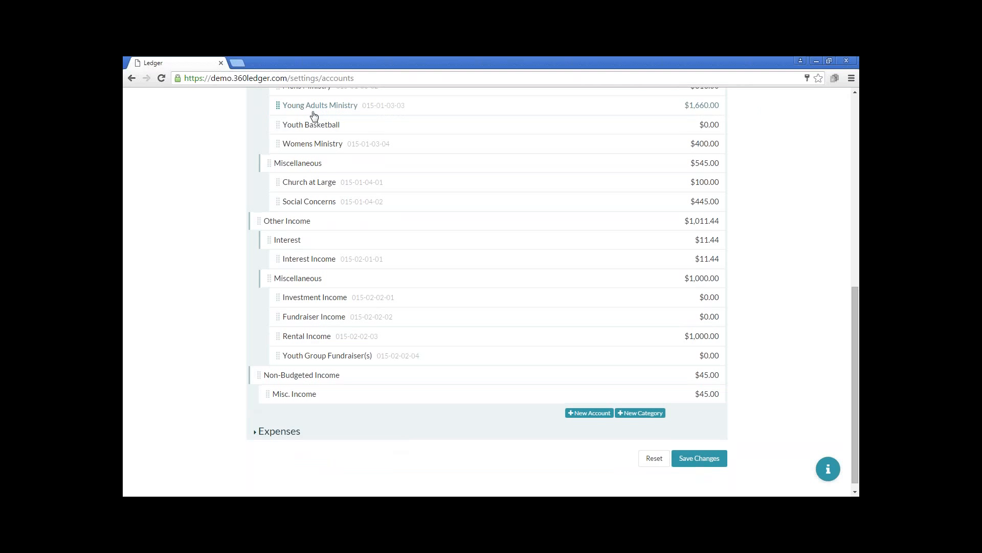
Rename the Youth Basketball account to Youth Basketball Ministry, then save and confirm the chart of accounts changes
click(364, 124)
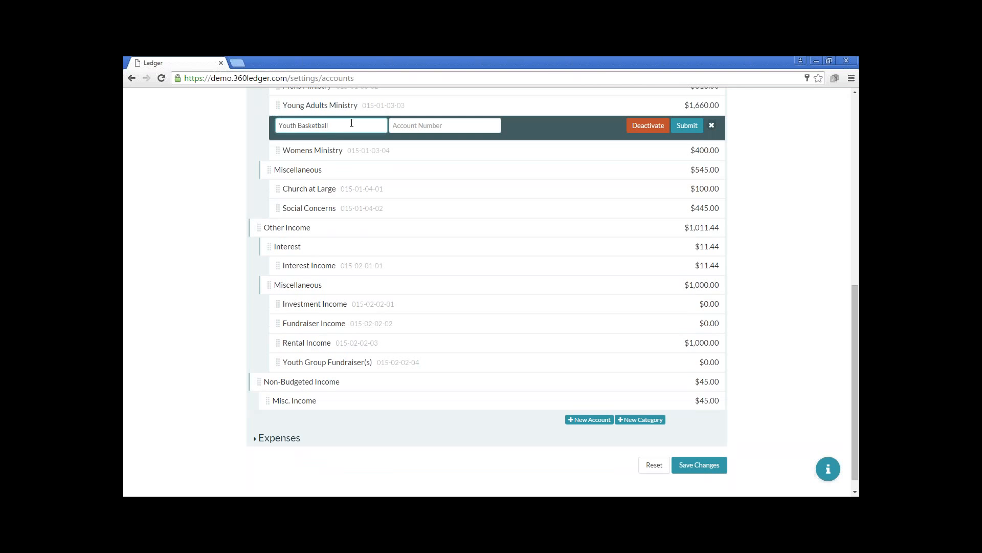
text(Ministry)
click(687, 126)
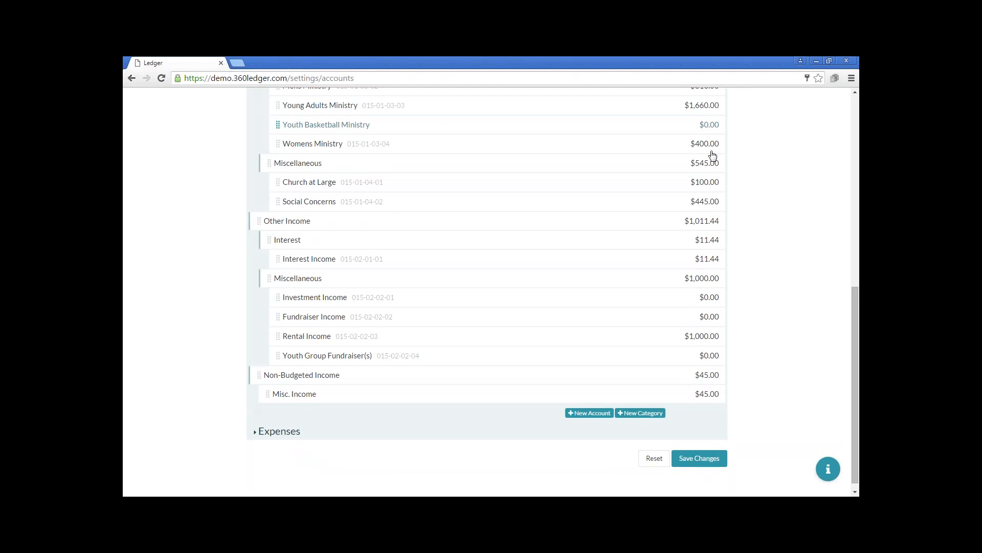
click(698, 457)
click(607, 221)
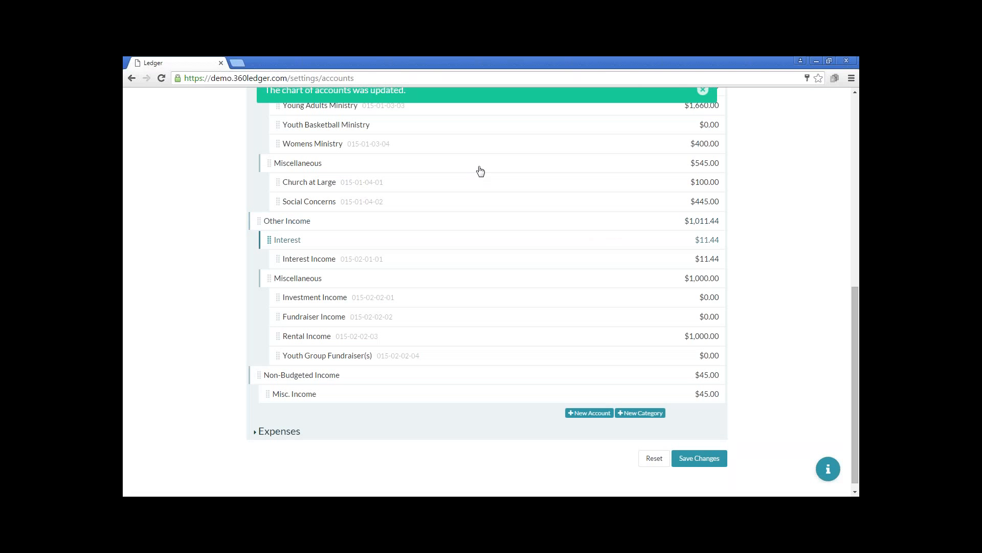
Check the Youth Basketball Ministry account's placement under Ministry, and expand the Expenses section to examine its accounts
scroll(839, 298, up, 2)
drag(855, 287, 858, 207)
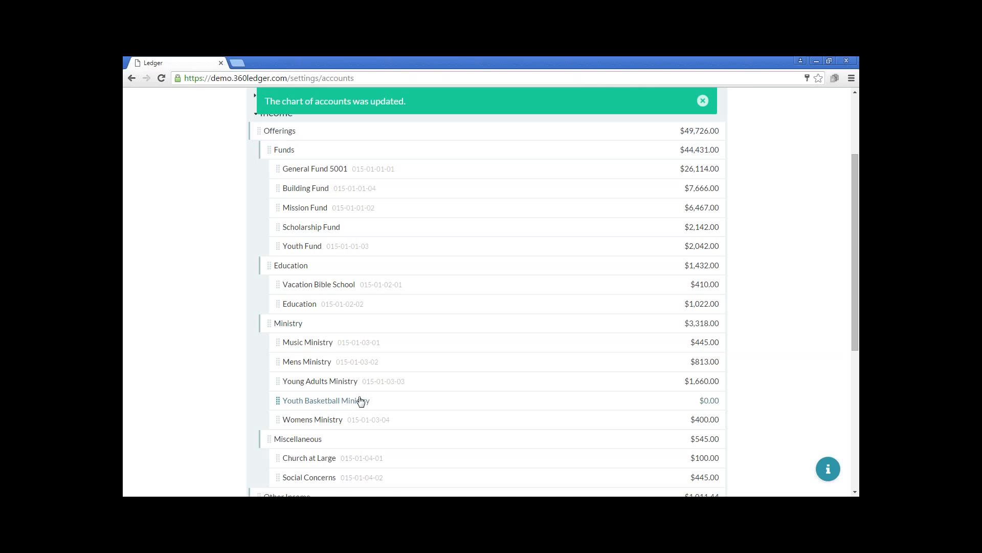
scroll(368, 392, down, 3)
scroll(369, 392, down, 3)
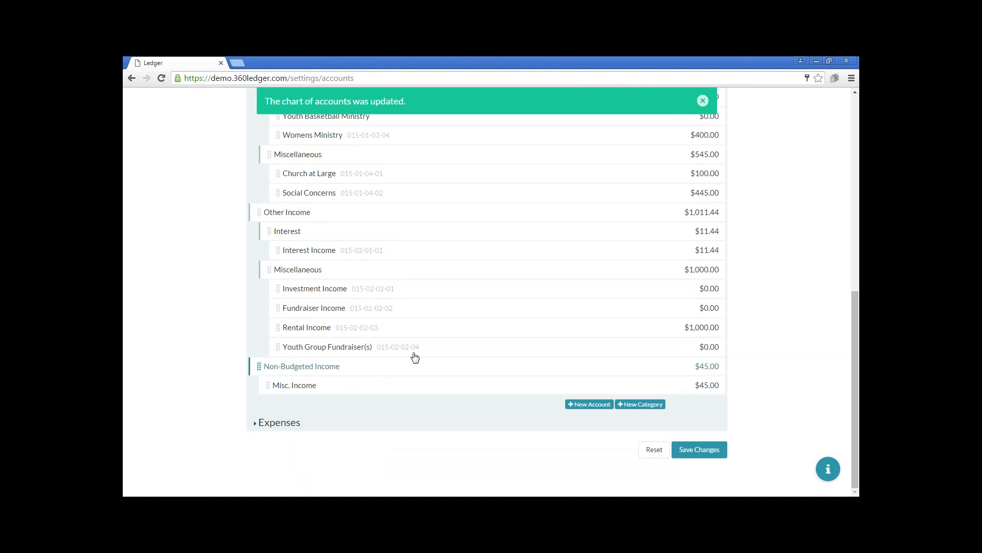
click(279, 422)
scroll(327, 399, down, 5)
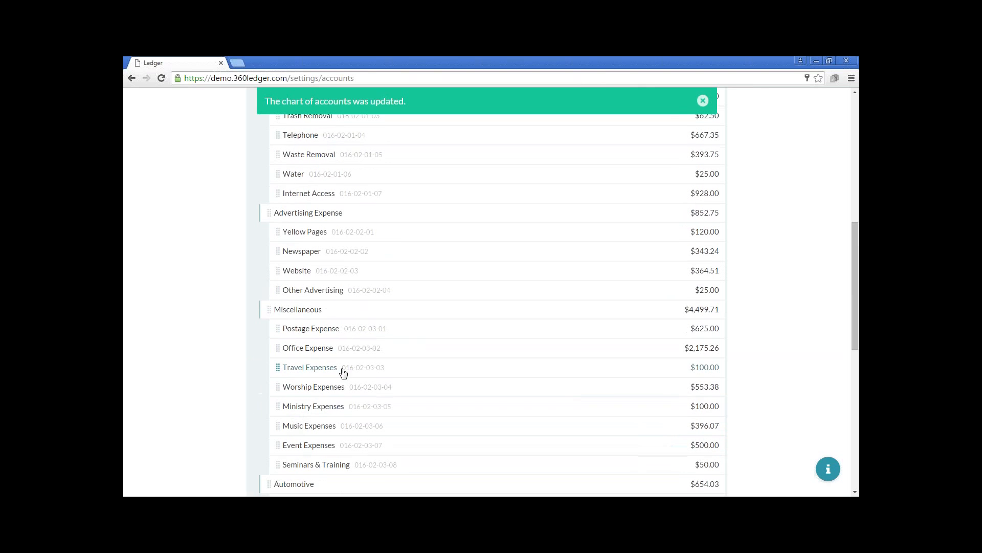
scroll(353, 366, up, 5)
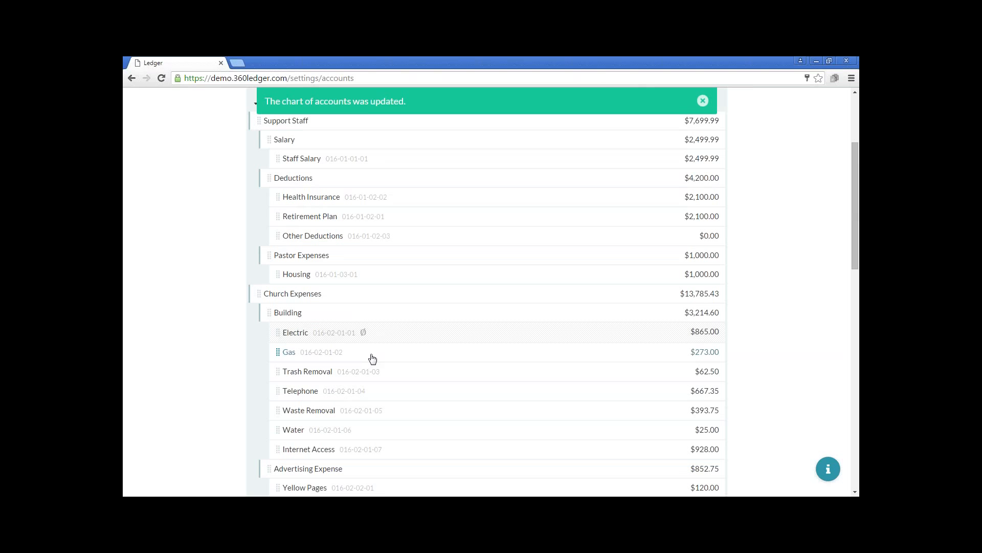
Add a new expense account named Youth Group Supplies, without an account number, at the end of the Expenses section
scroll(372, 358, down, 14)
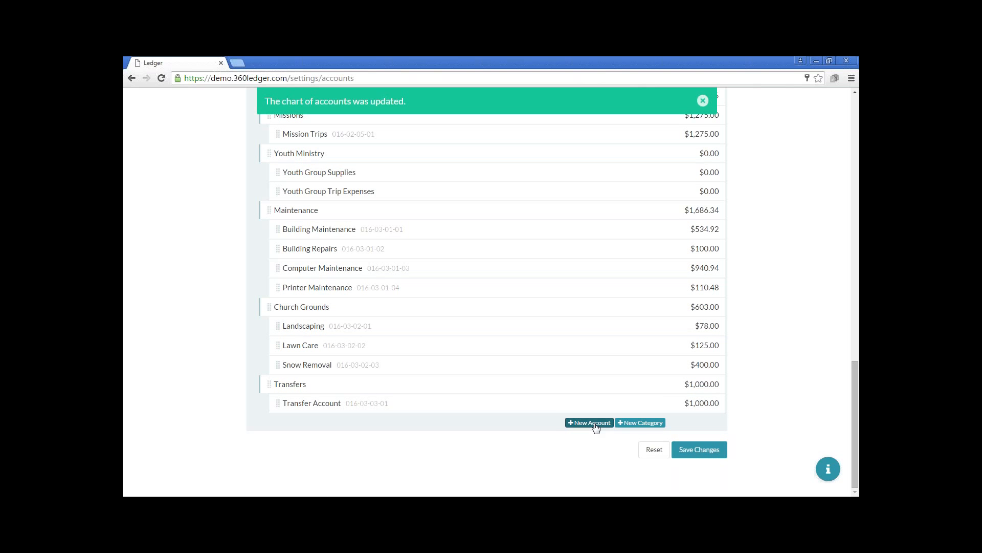
click(593, 423)
click(360, 424)
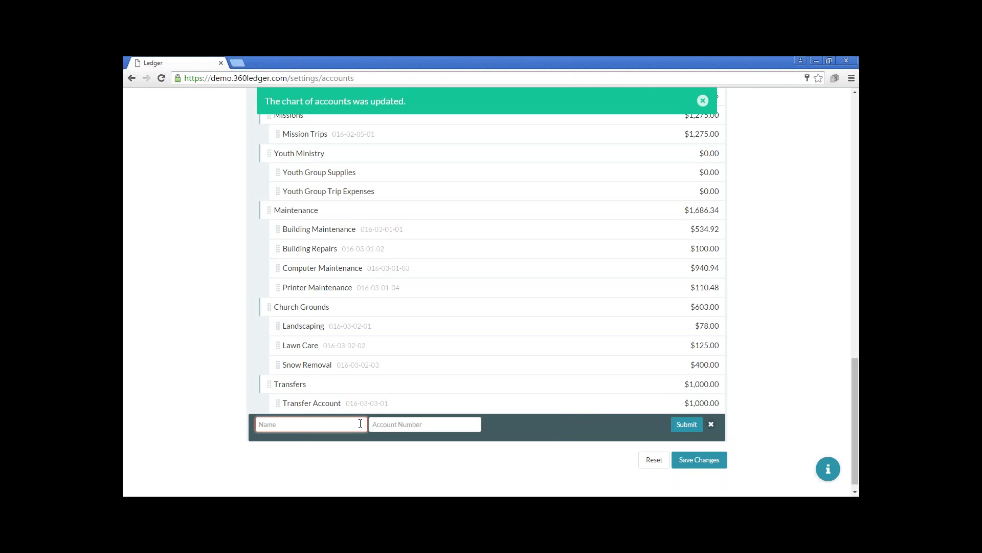
text(Youth Group Supplies)
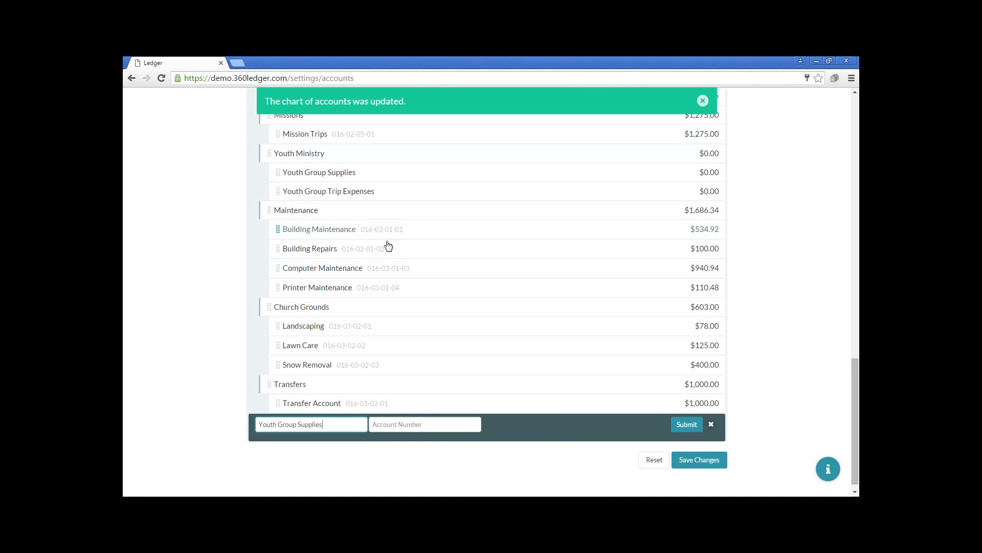
click(688, 428)
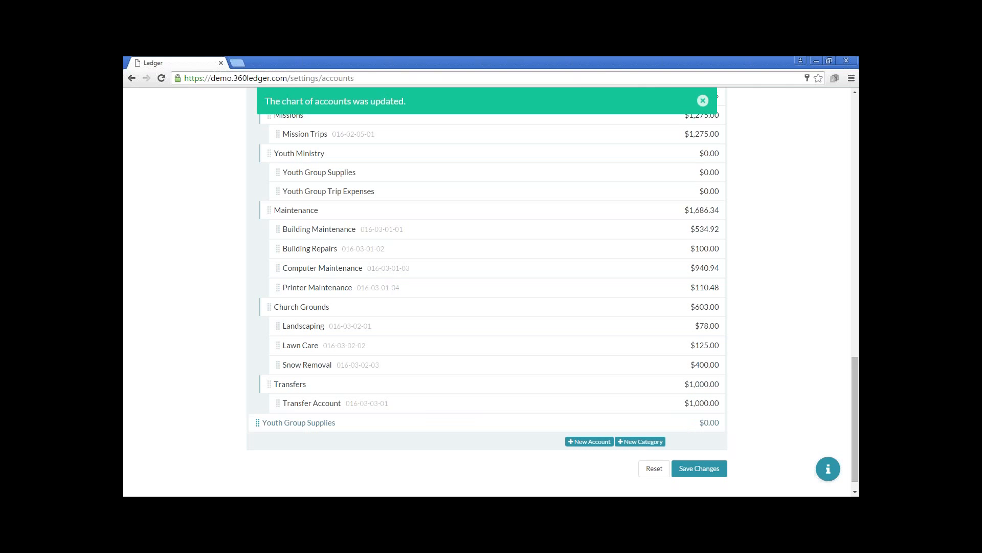
Move the new Youth Group Supplies account to the start of the Youth Ministry category, then save and confirm the change
scroll(424, 423, up, 1)
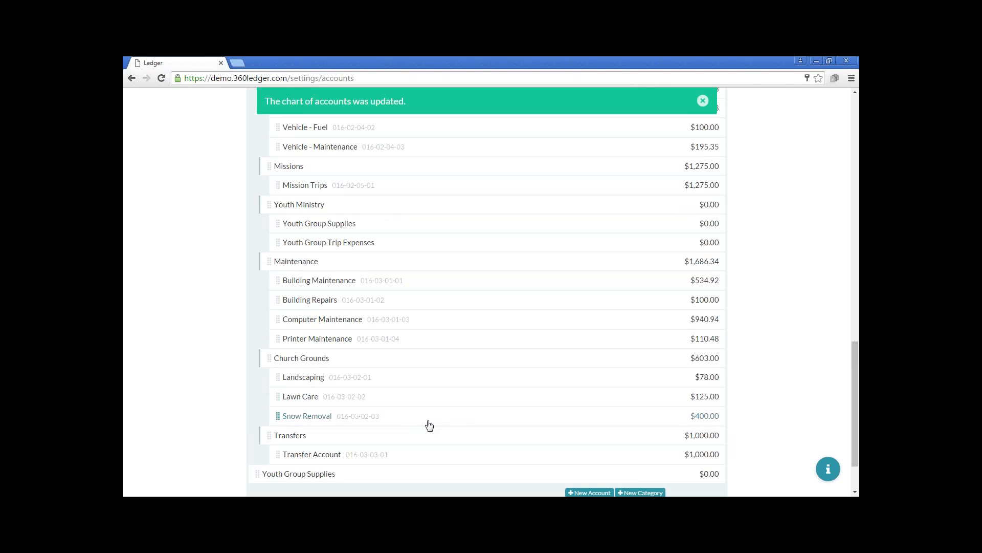
drag(260, 475, 345, 221)
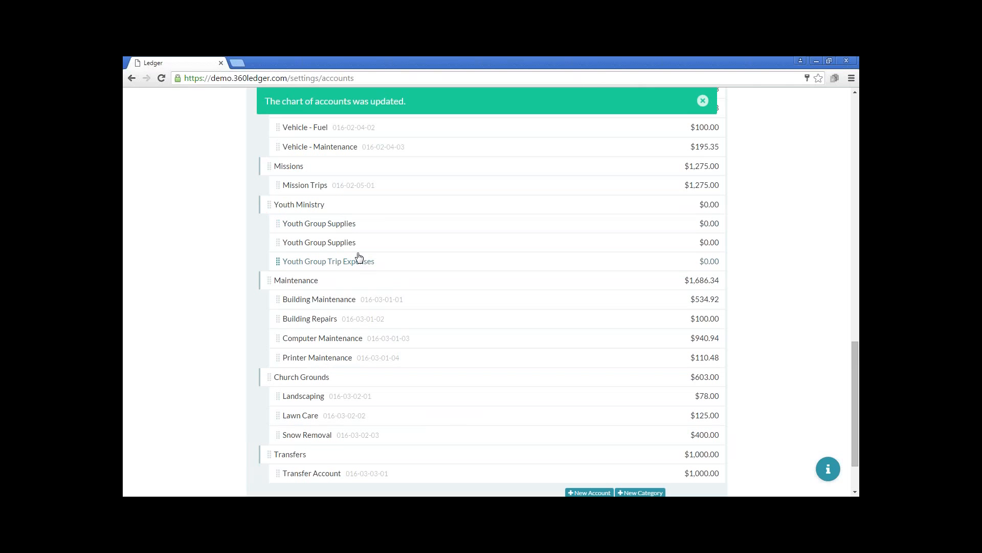
scroll(657, 471, down, 1)
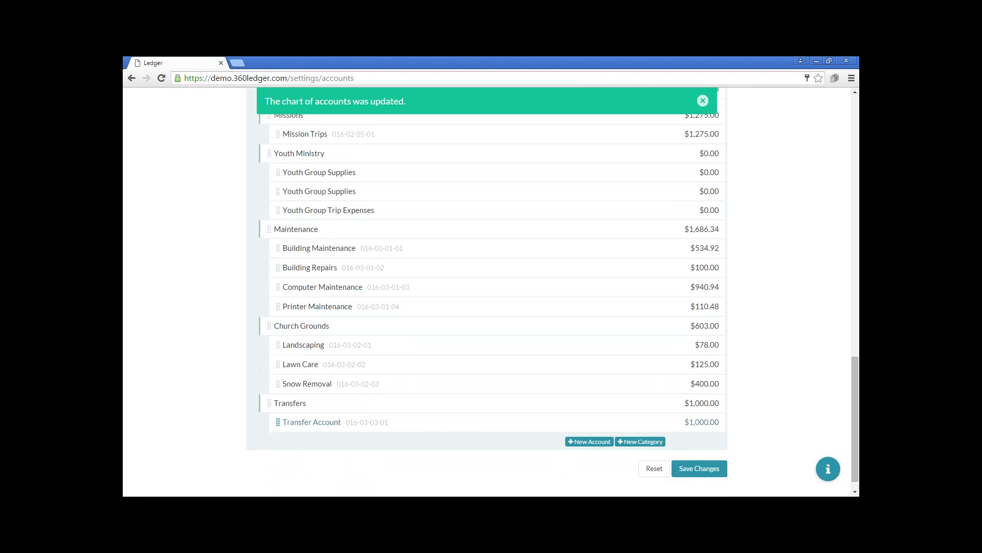
click(701, 472)
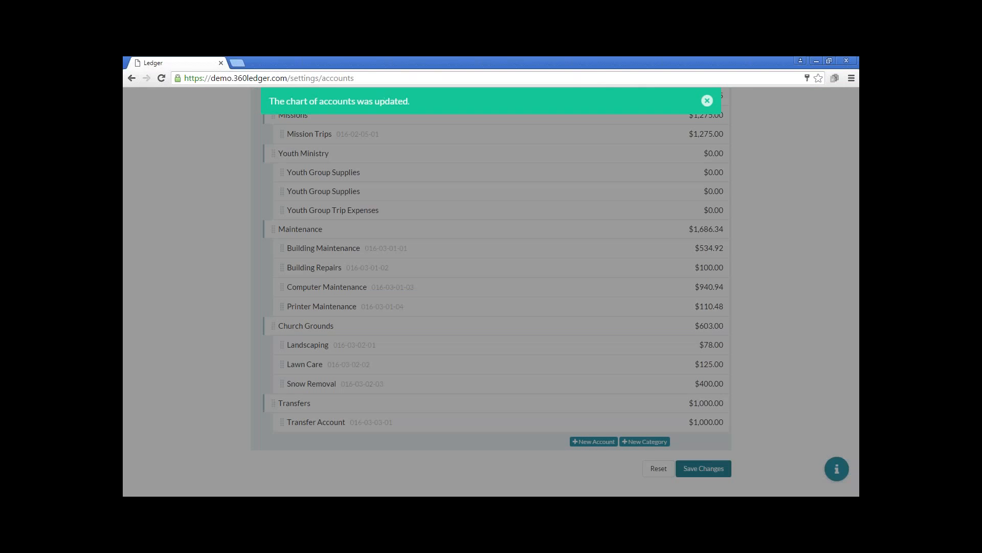
click(607, 237)
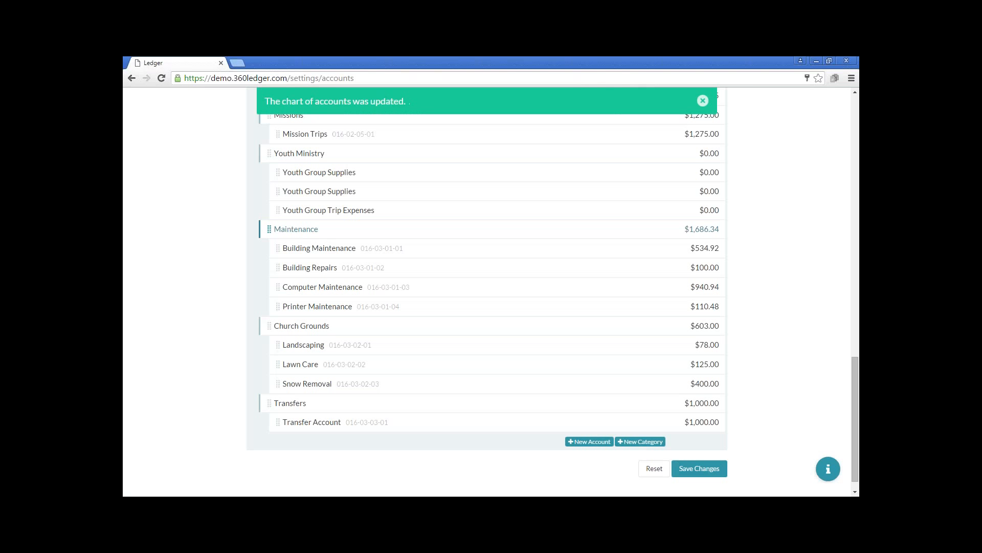
Rename the first Youth Group Supplies account under Youth Ministry to Youth Group Supplies2, then save and confirm the changes
click(340, 173)
text(2)
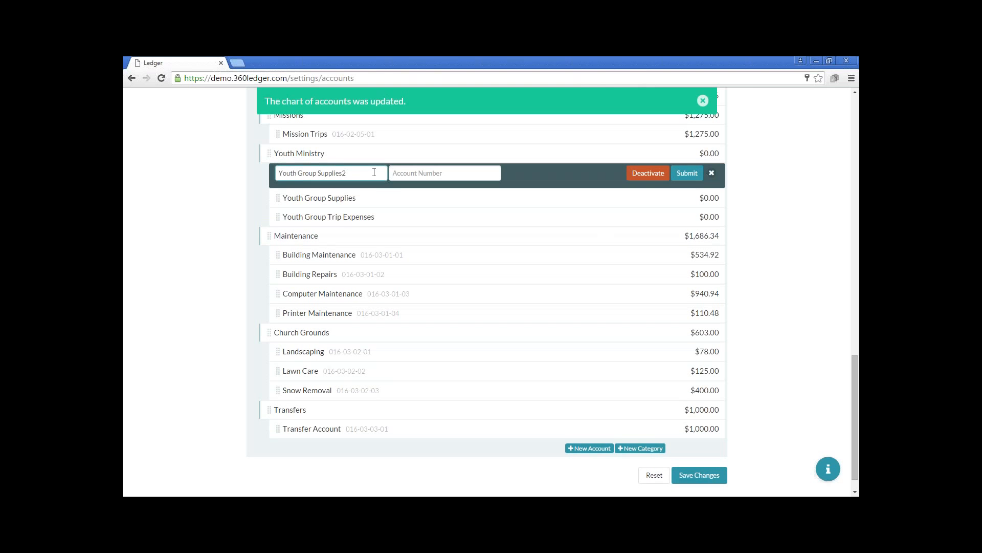
click(691, 174)
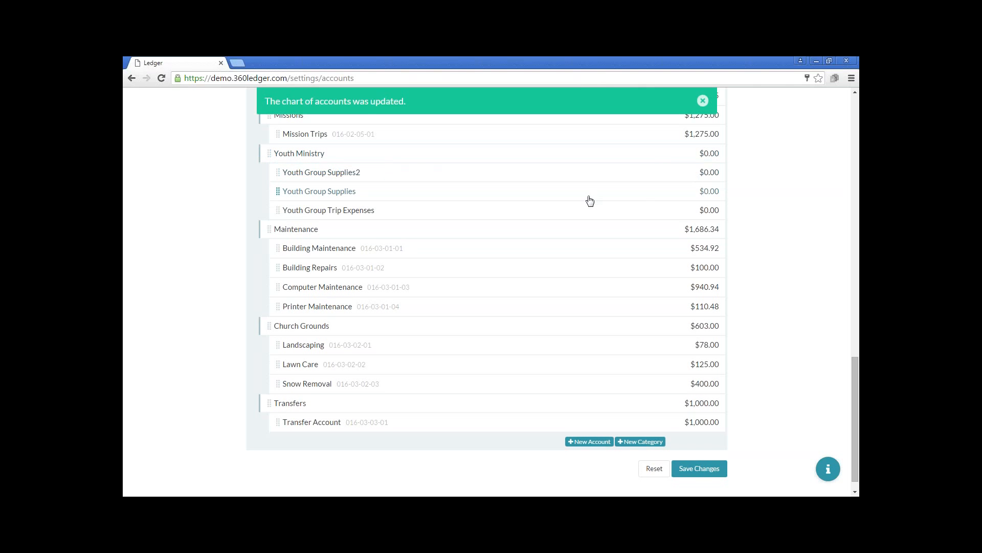
click(711, 468)
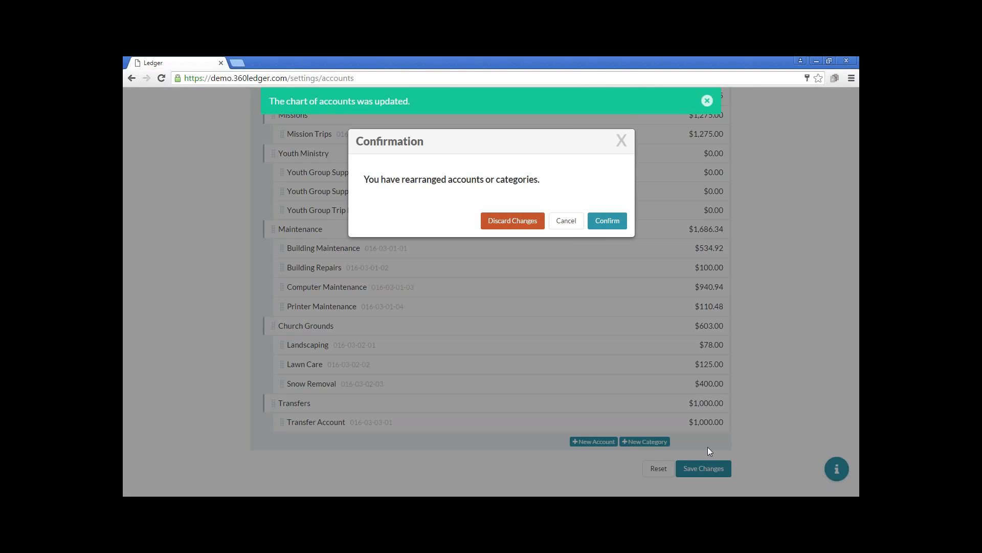
click(609, 221)
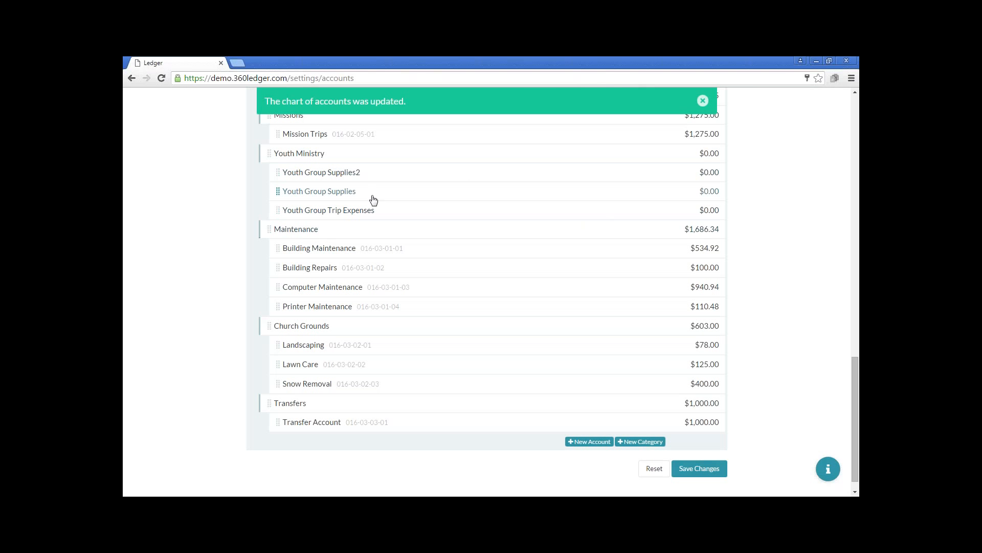
Move Youth Group Supplies above Youth Group Supplies2, save and confirm the new order, and dismiss the notification
mouse_move(295, 188)
mouse_down()
mouse_move(281, 185)
mouse_move(291, 171)
mouse_move(306, 177)
mouse_up()
click(699, 468)
click(605, 220)
click(702, 100)
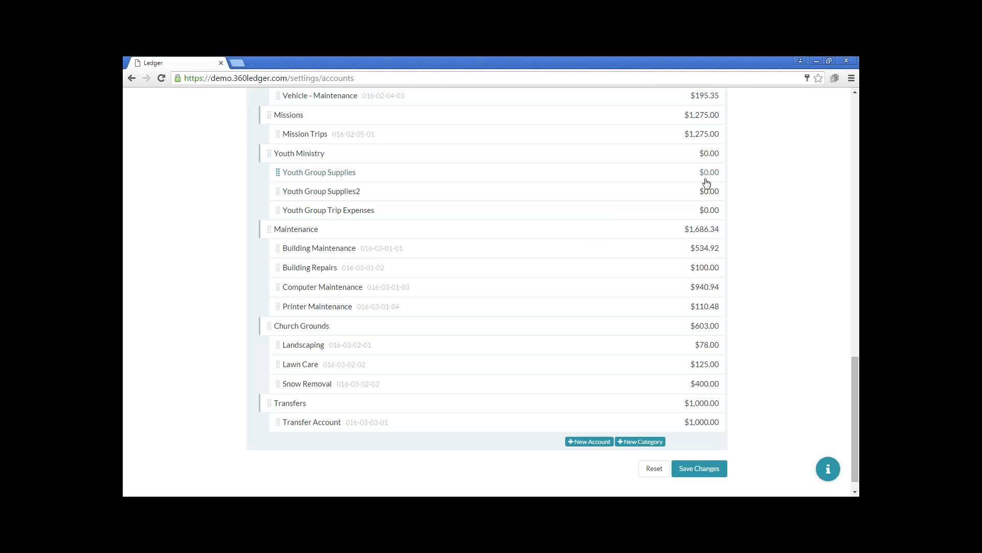
Open the Chart of Accounts report from the available reports
scroll(707, 183, up, 15)
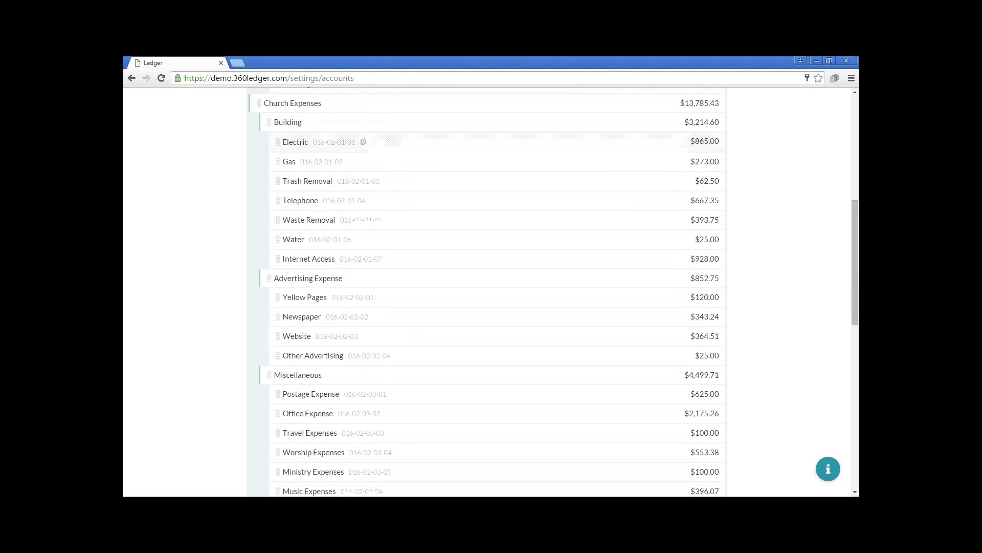
scroll(707, 183, up, 4)
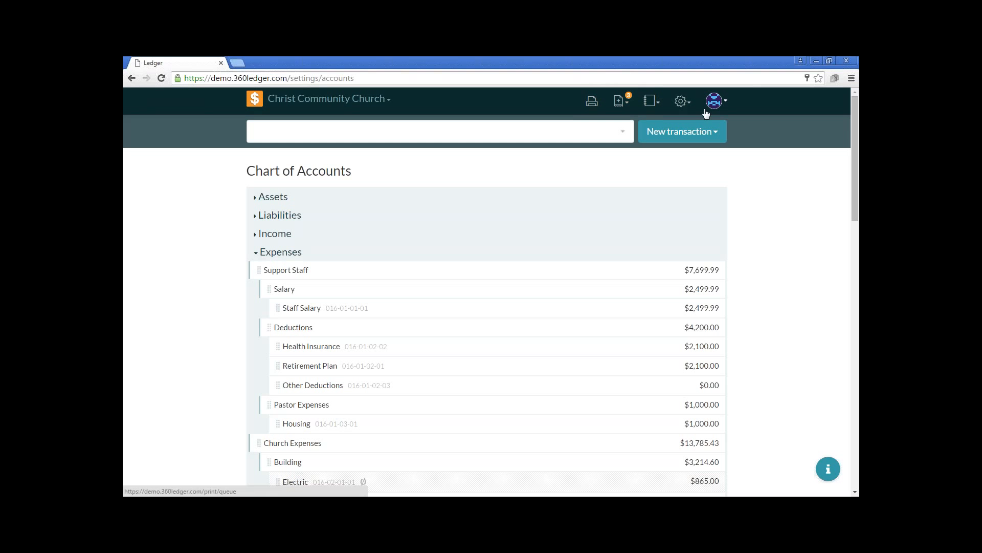
click(651, 106)
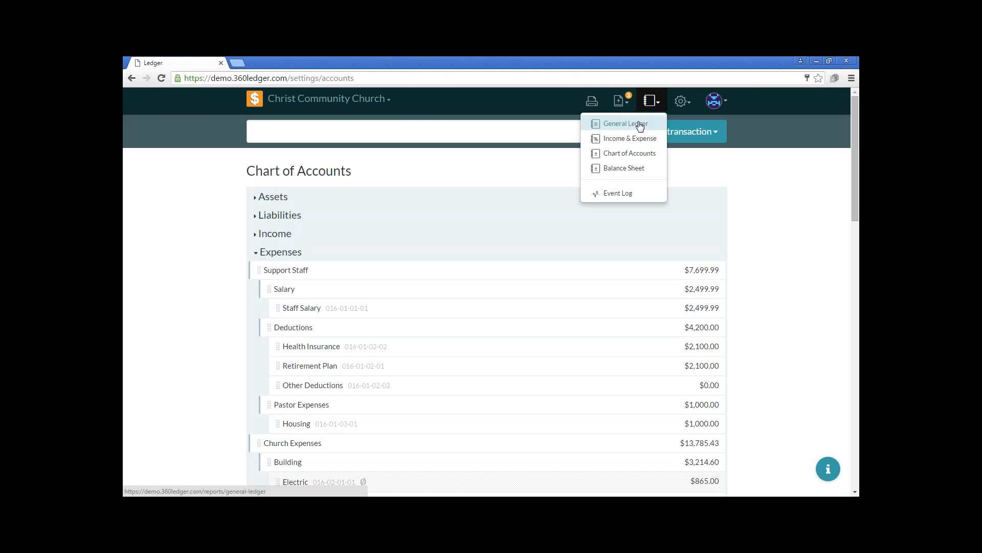
click(633, 155)
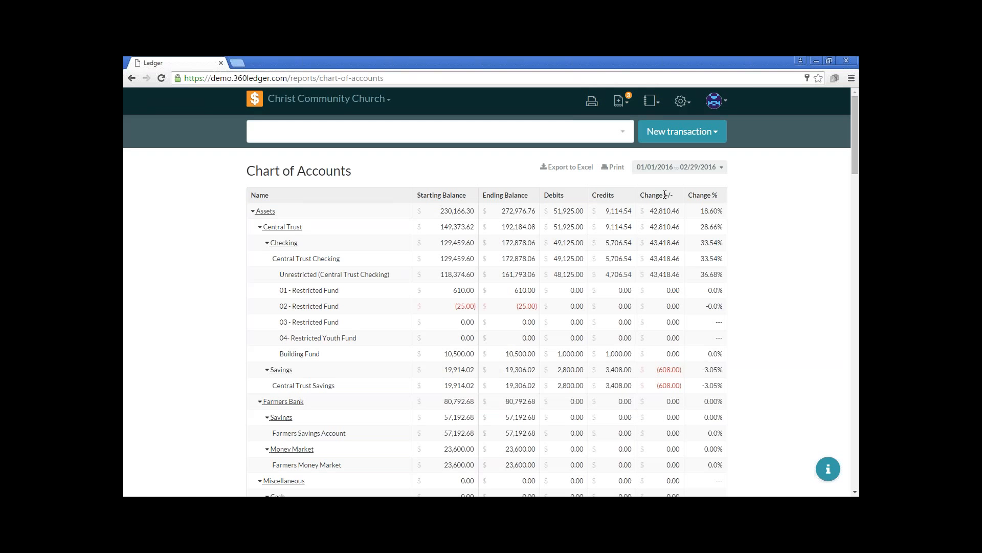
Set the Chart of Accounts report's date range to the full year 2015 and close the date picker
click(686, 171)
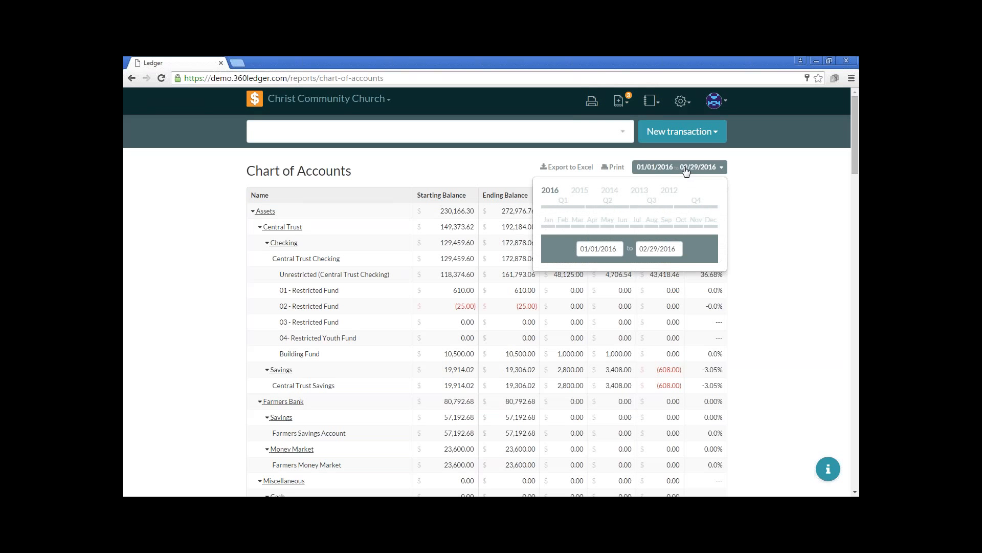
click(582, 191)
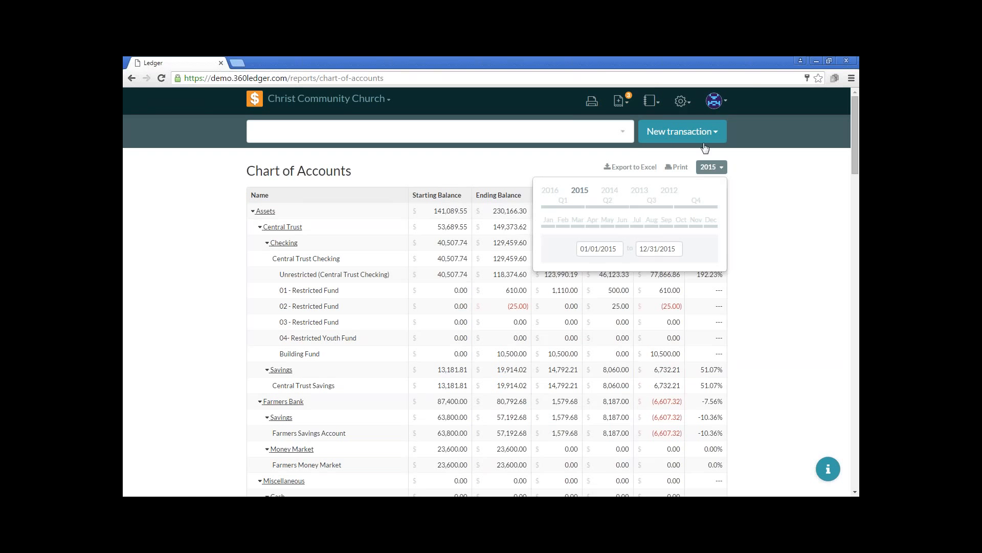
click(720, 169)
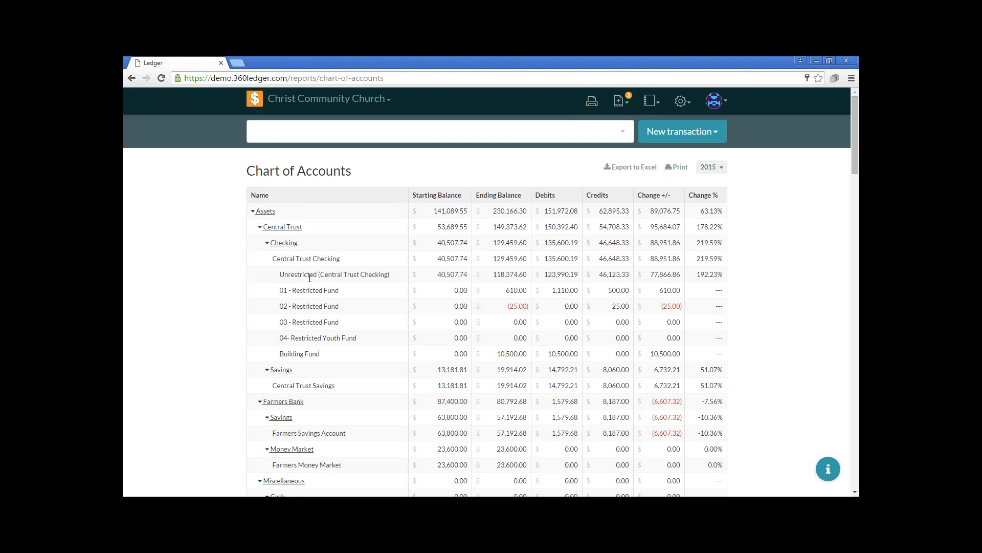
Examine the 2015 report's assets, liabilities, income and expense accounts, including Youth Basketball Ministry and the Youth Ministry expense accounts
scroll(309, 277, down, 6)
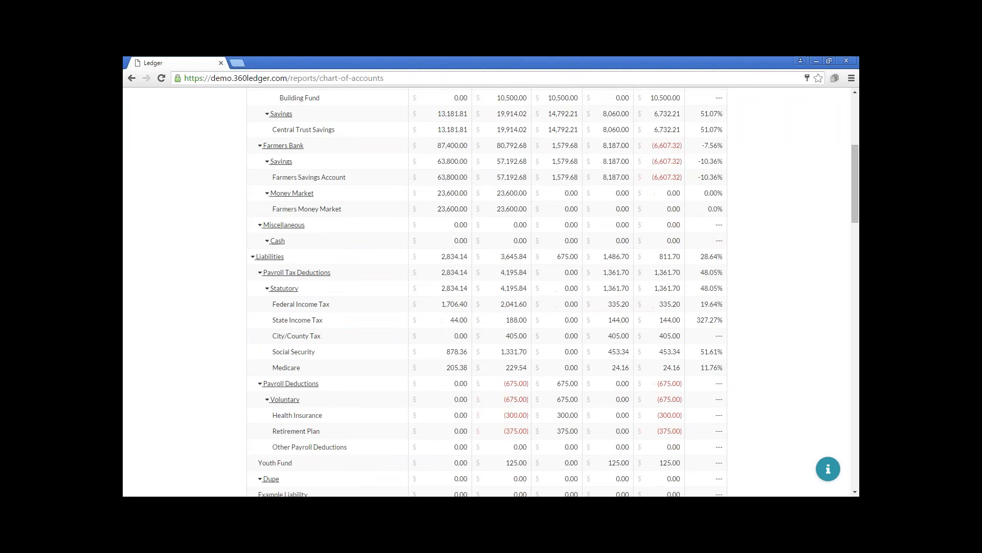
scroll(272, 308, down, 3)
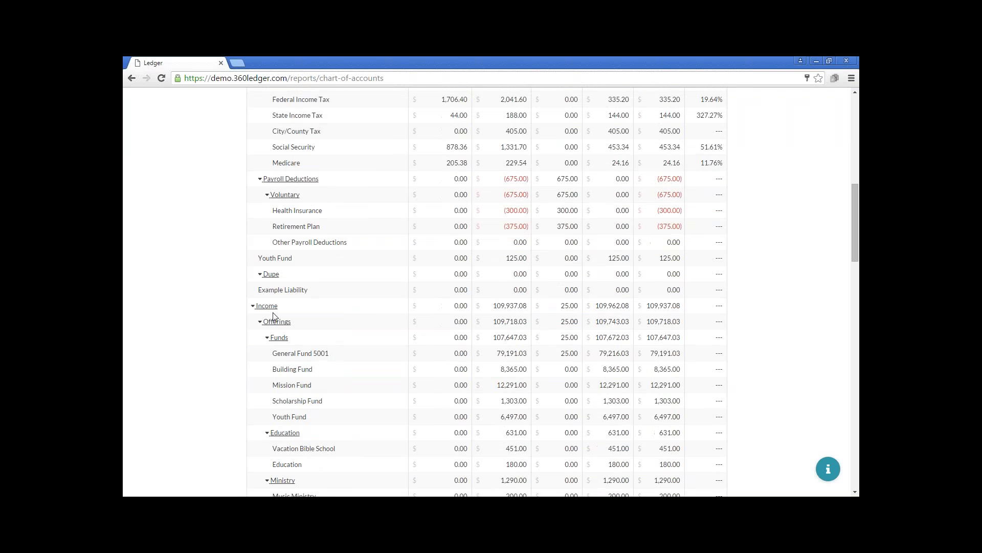
scroll(271, 307, down, 8)
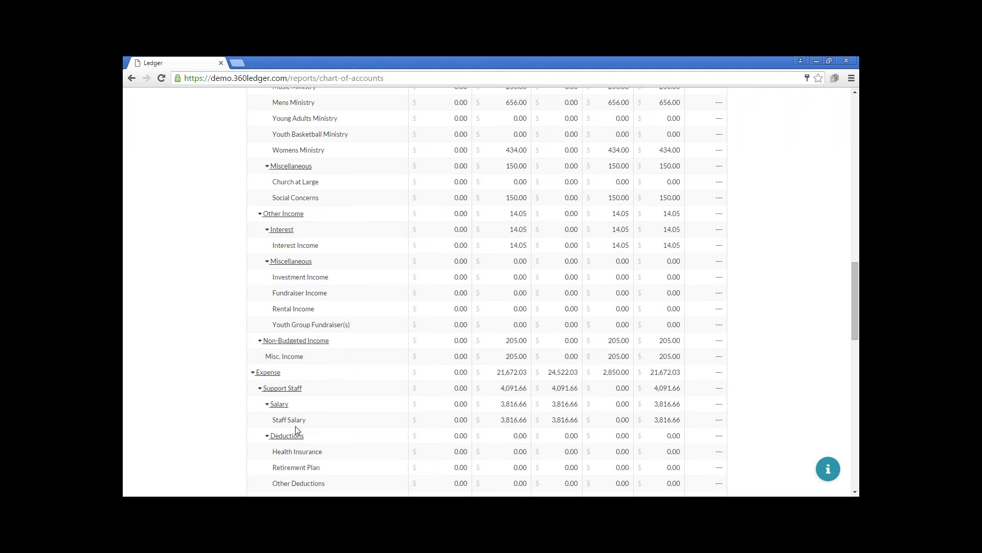
scroll(339, 412, down, 3)
scroll(342, 414, down, 4)
scroll(342, 413, down, 2)
scroll(342, 414, up, 10)
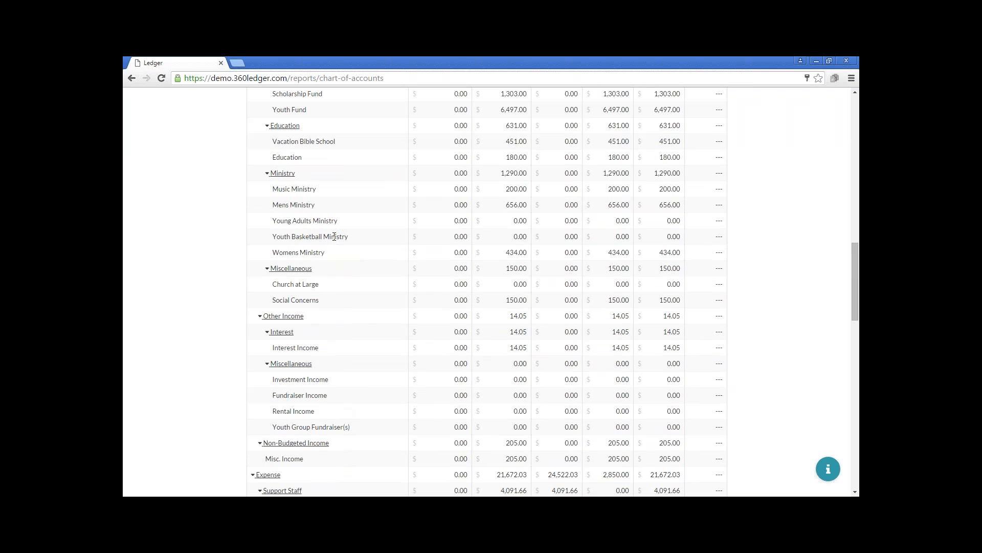
scroll(336, 264, down, 5)
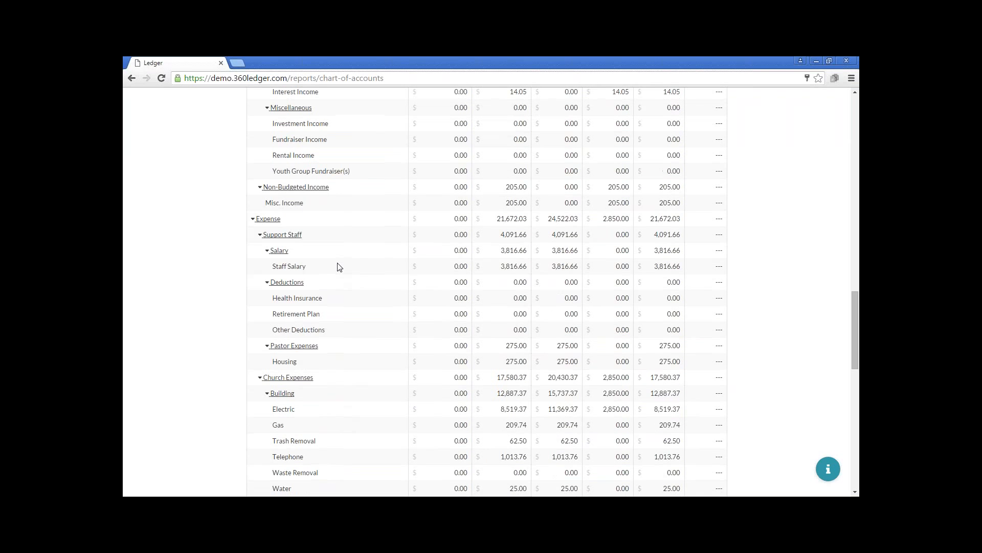
scroll(338, 266, down, 5)
scroll(338, 266, down, 1)
scroll(338, 266, down, 2)
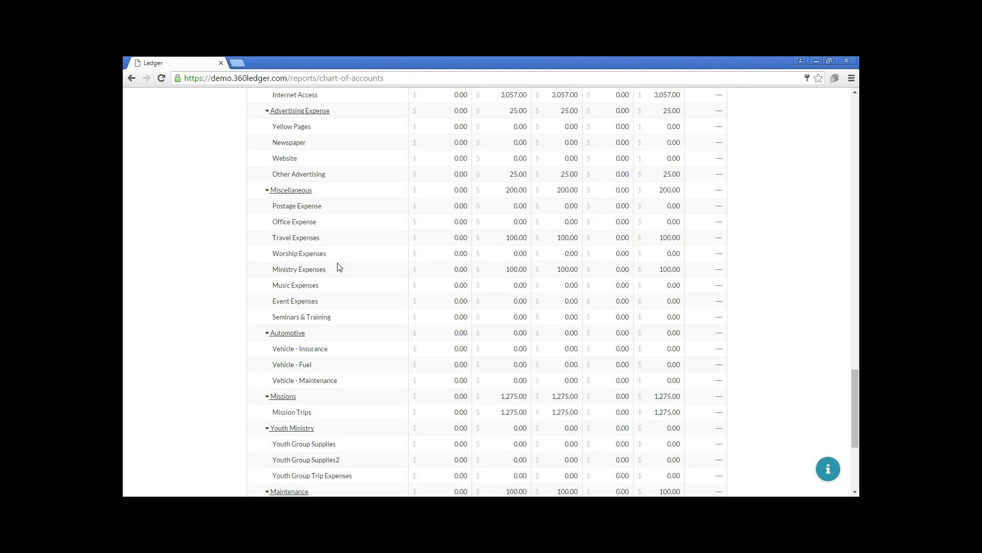
scroll(338, 266, down, 1)
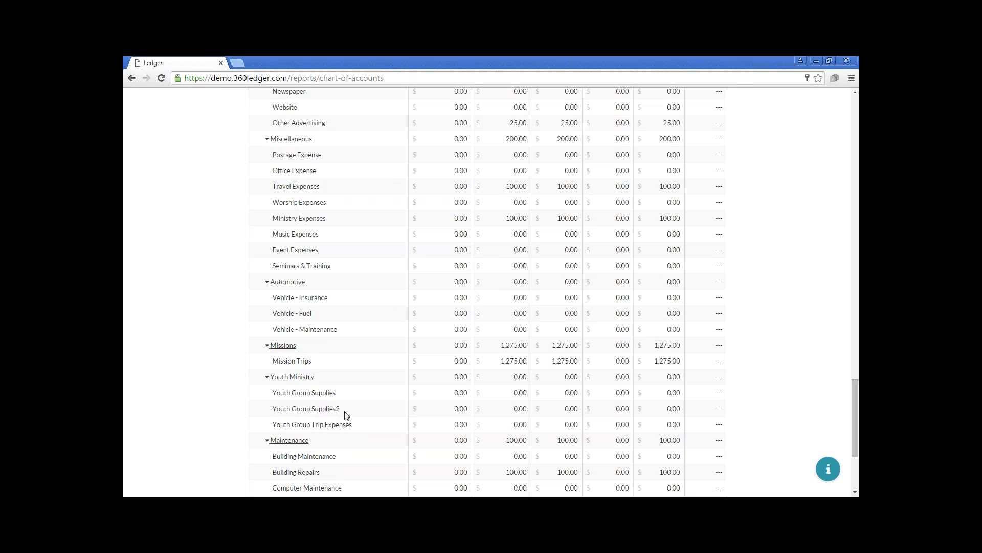
scroll(346, 414, up, 15)
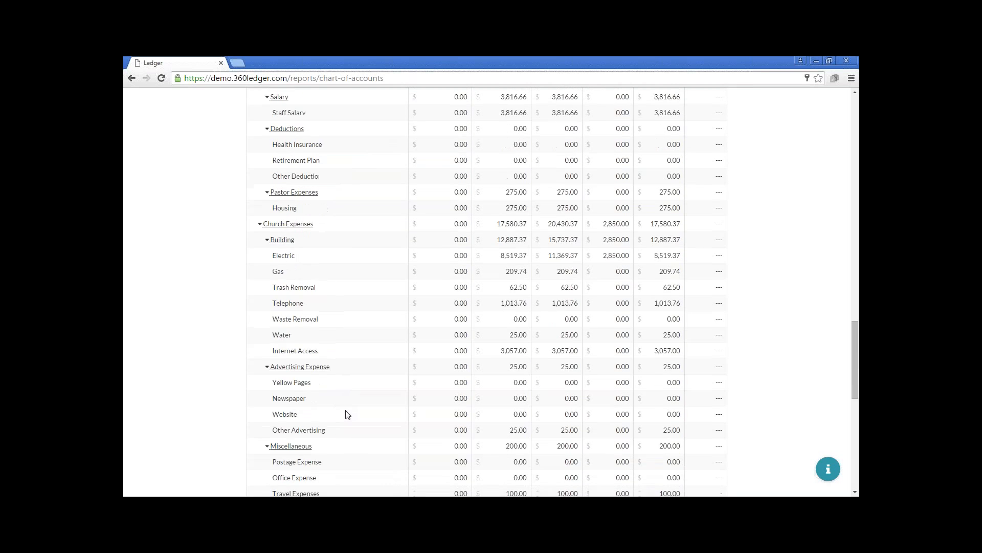
scroll(348, 414, up, 15)
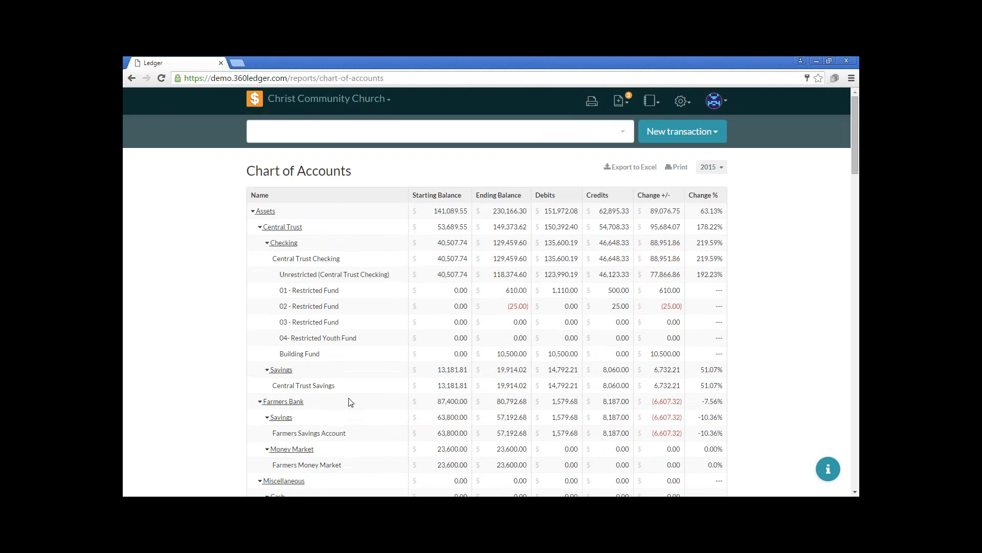
Switch the report's date range to the full year 2014 and look over its account balances
click(709, 168)
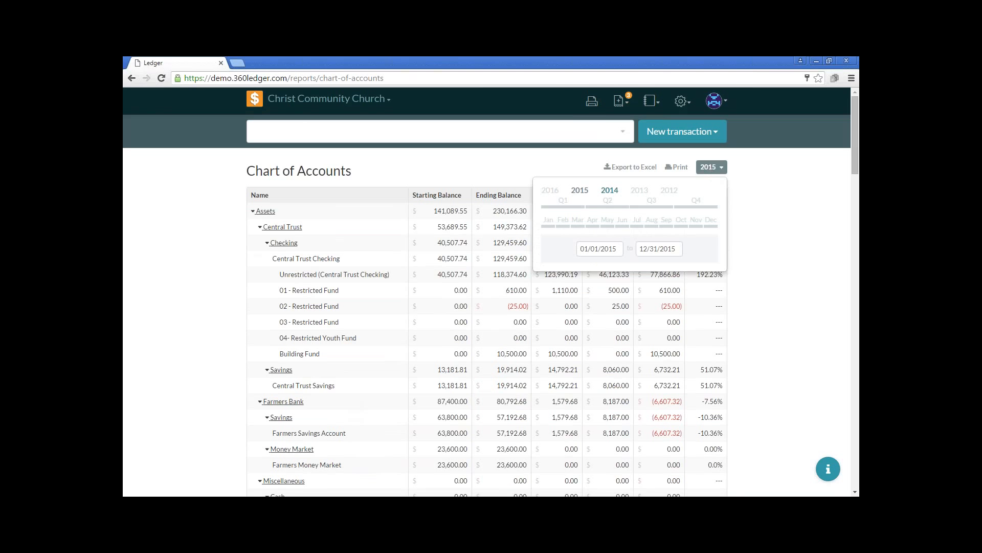
click(610, 189)
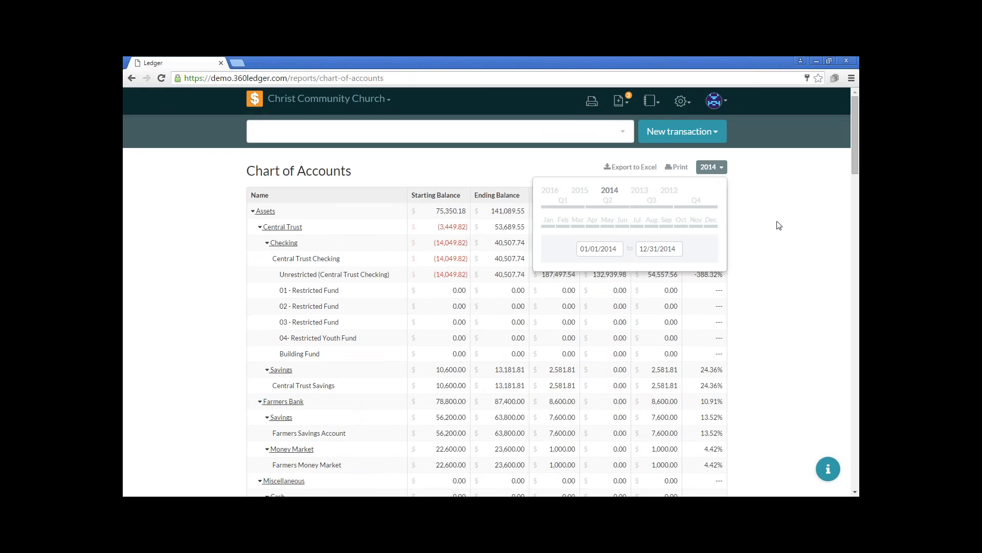
scroll(776, 227, down, 8)
scroll(778, 232, up, 8)
Set the report's date range to the full year 2013 and export the report to Excel
click(639, 191)
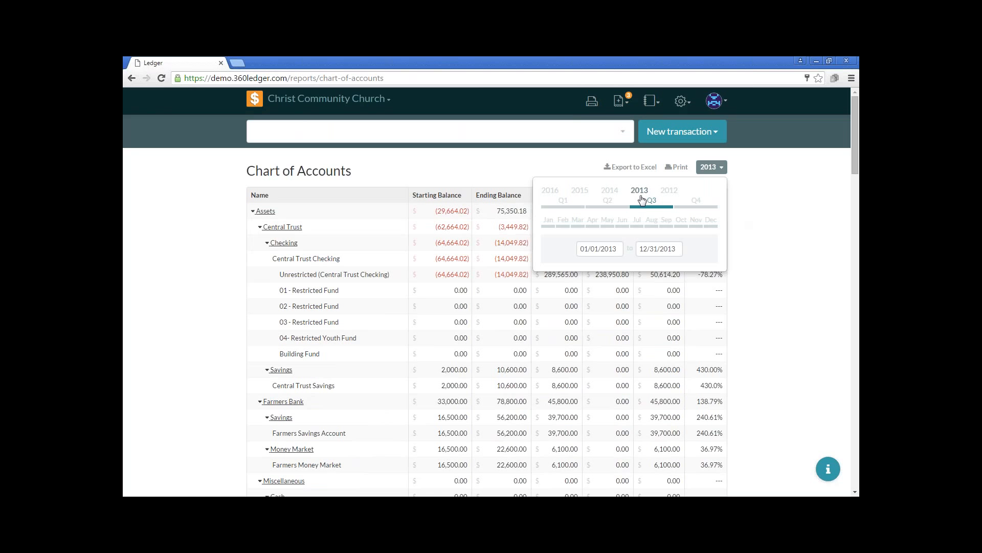
click(636, 167)
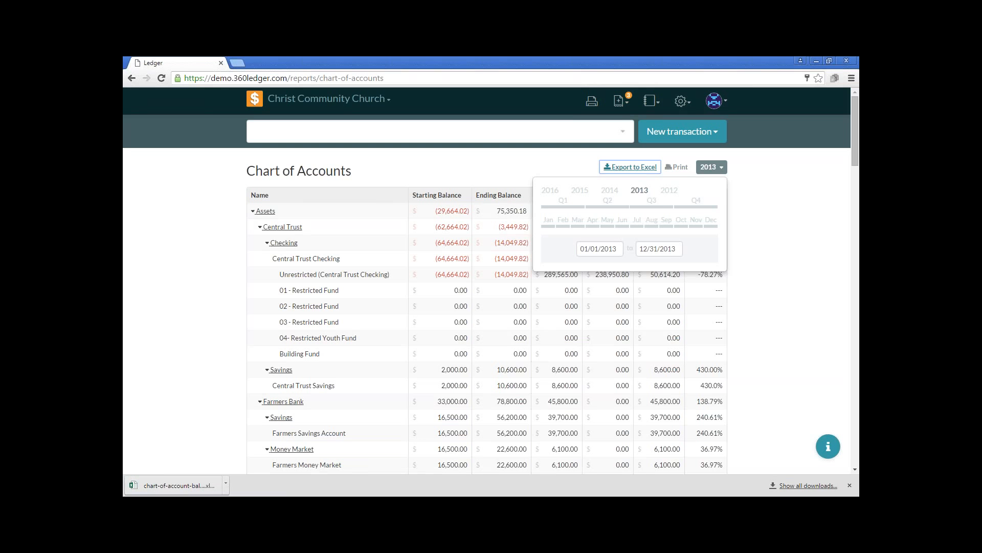
Set the Chart of Accounts report's date range to the full year 2014 and export the report to Excel
click(612, 192)
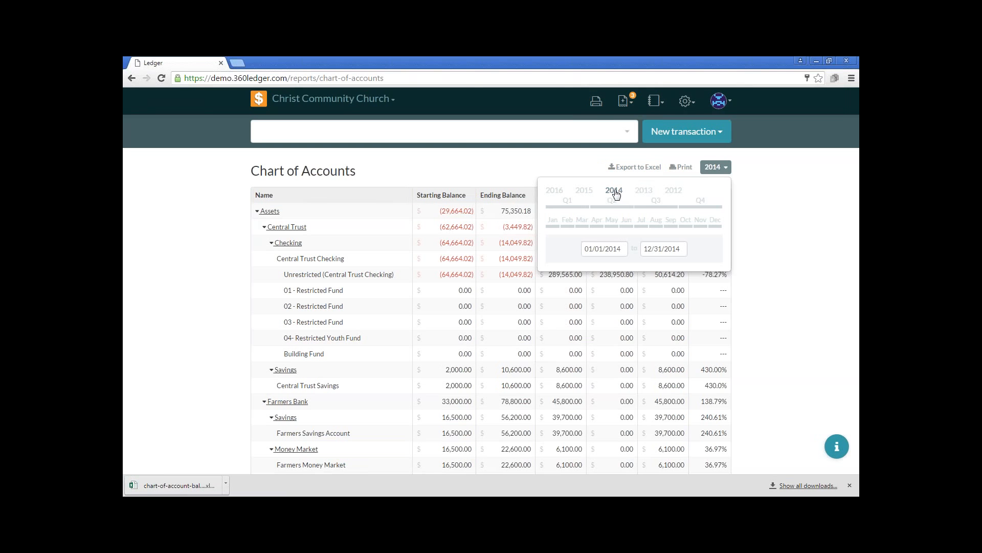
click(633, 169)
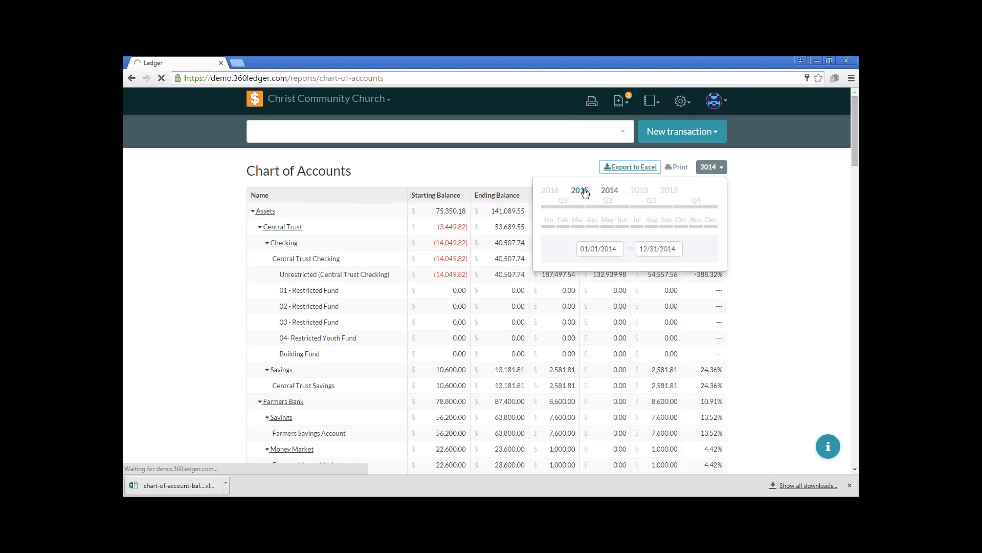
Open the downloaded 2013 and 2014 account balance workbooks in Excel with editing enabled, and maximize the 2014 workbook
click(177, 485)
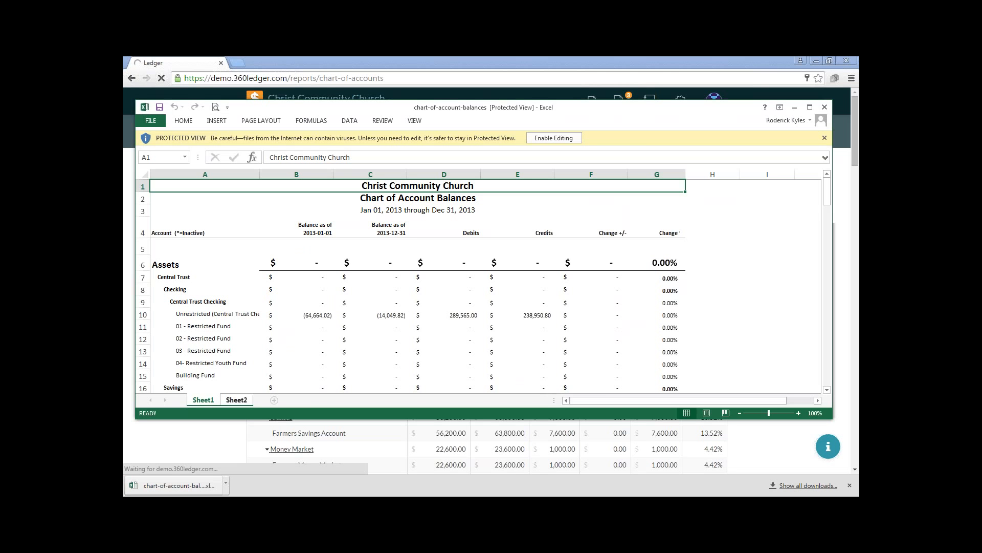
click(544, 139)
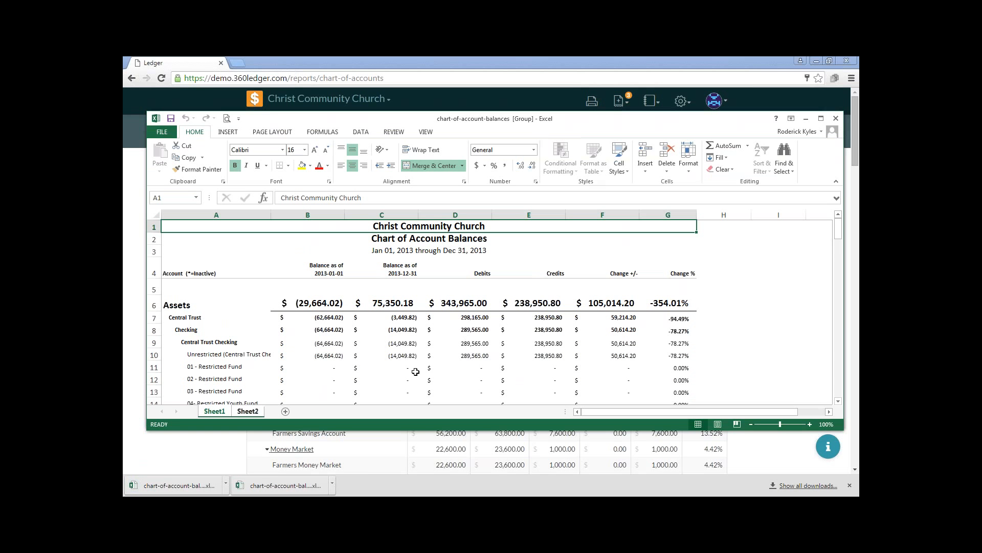
click(184, 485)
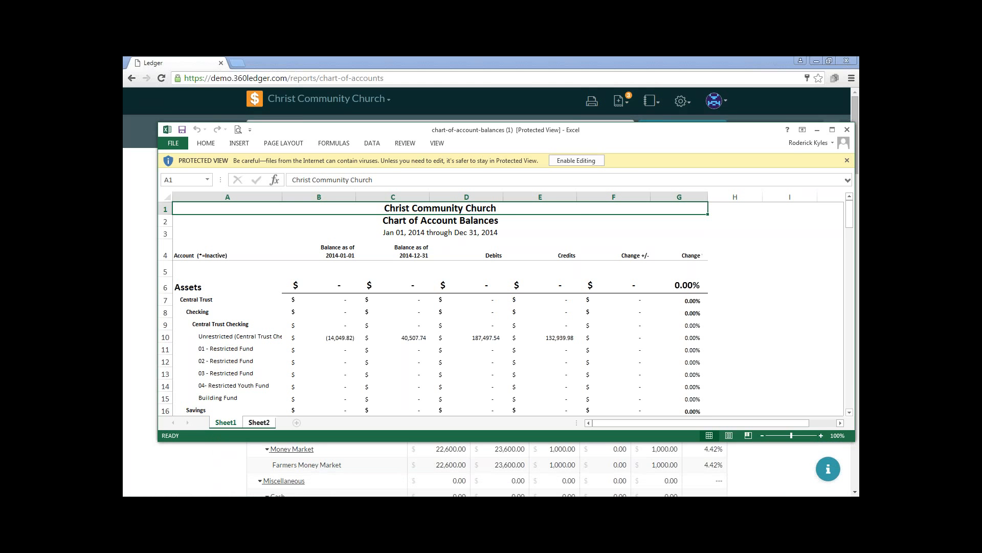
click(576, 160)
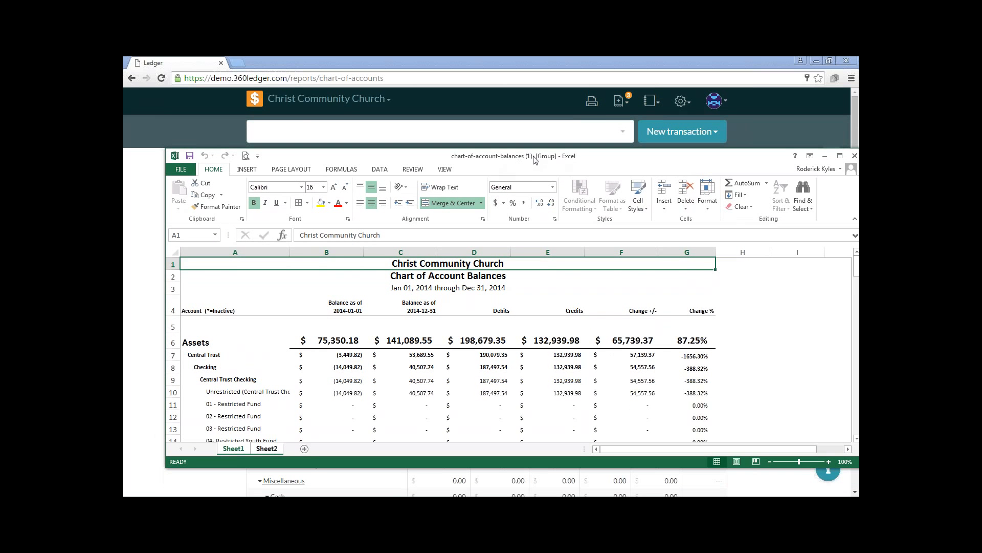
drag(592, 158, 573, 127)
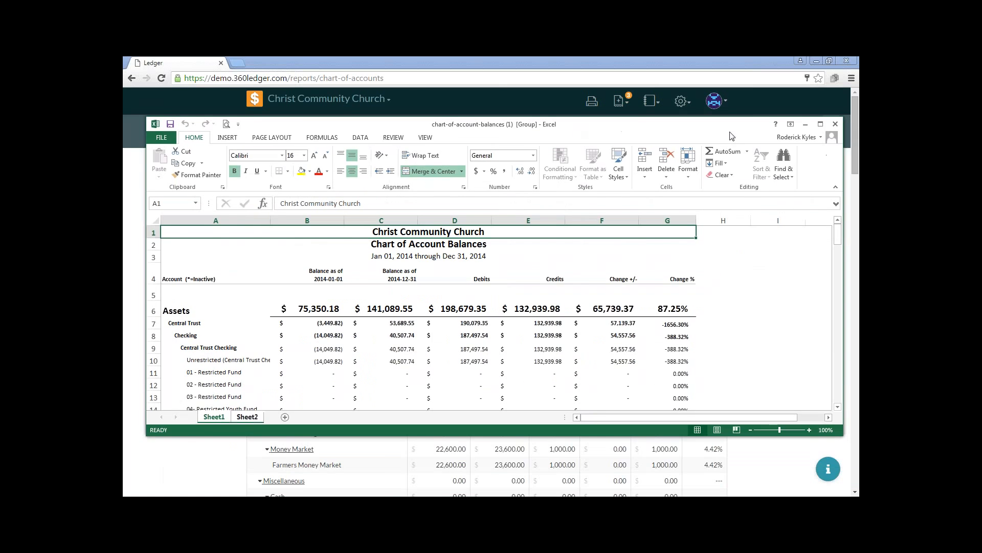
click(820, 124)
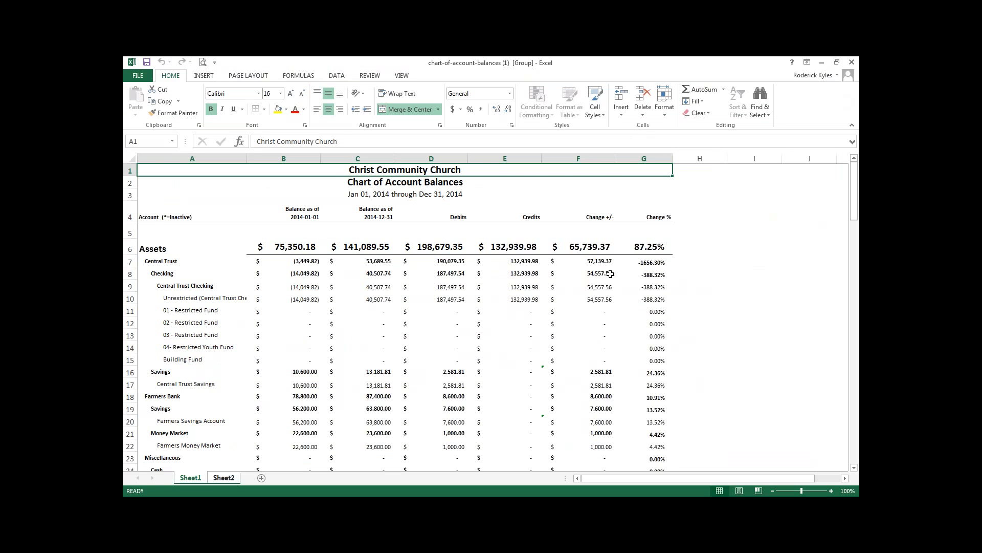
Copy the entire 2014 report, cells A1 through G126, from Sheet1 of the 2014 workbook
scroll(621, 275, down, 17)
scroll(623, 279, down, 20)
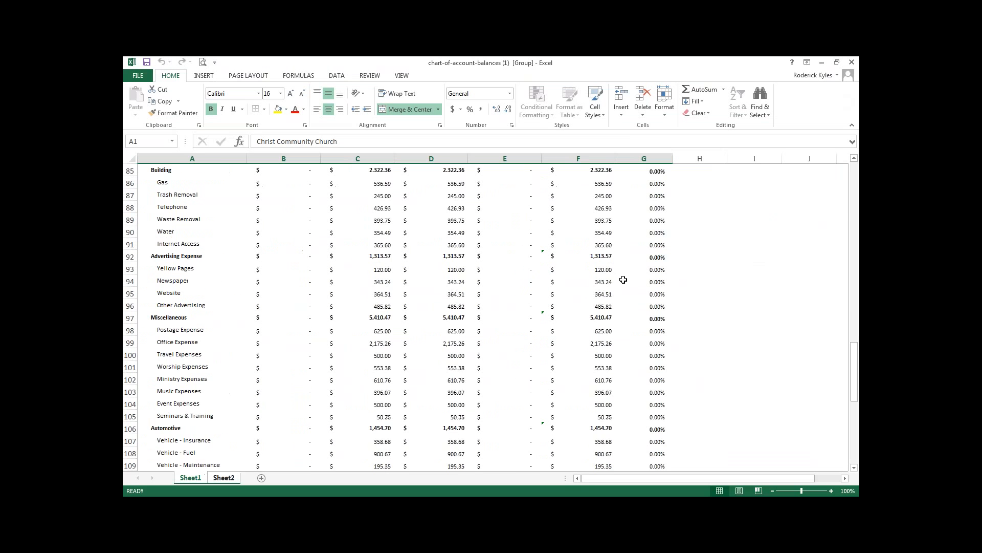
drag(663, 268, 129, 62)
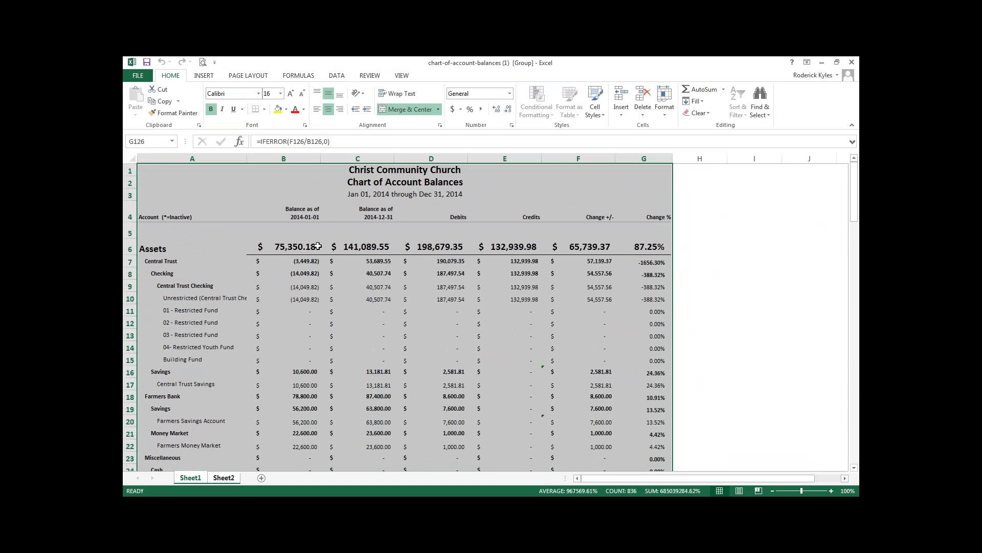
right_click(316, 245)
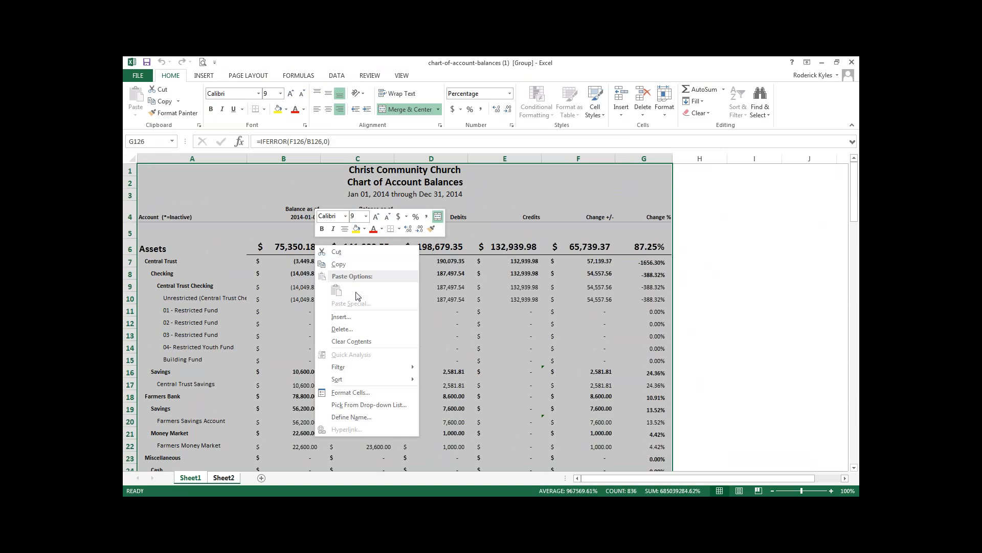
click(342, 265)
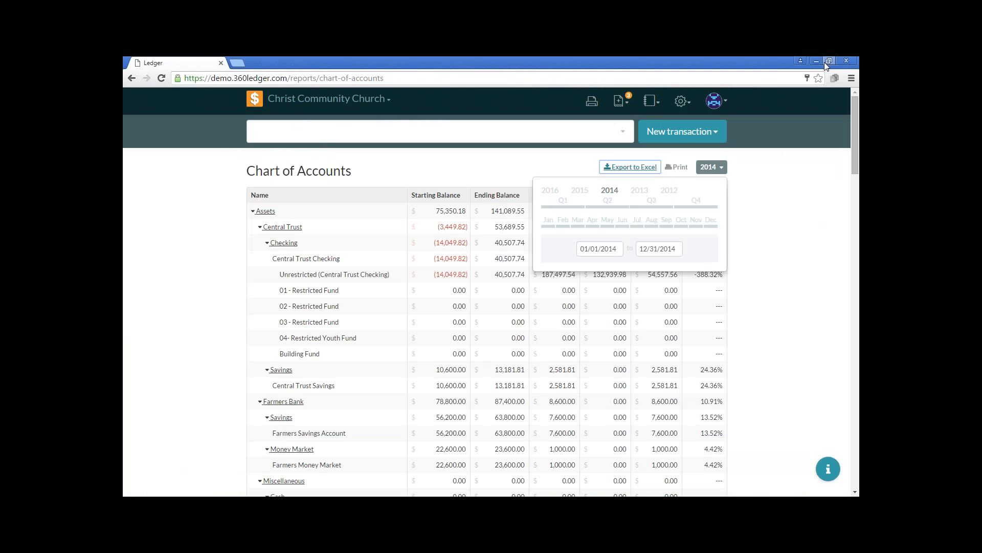
Switch to the 2013 workbook, maximize it, and paste the 2014 report beside the 2013 data, starting in cell H1
click(823, 63)
click(485, 504)
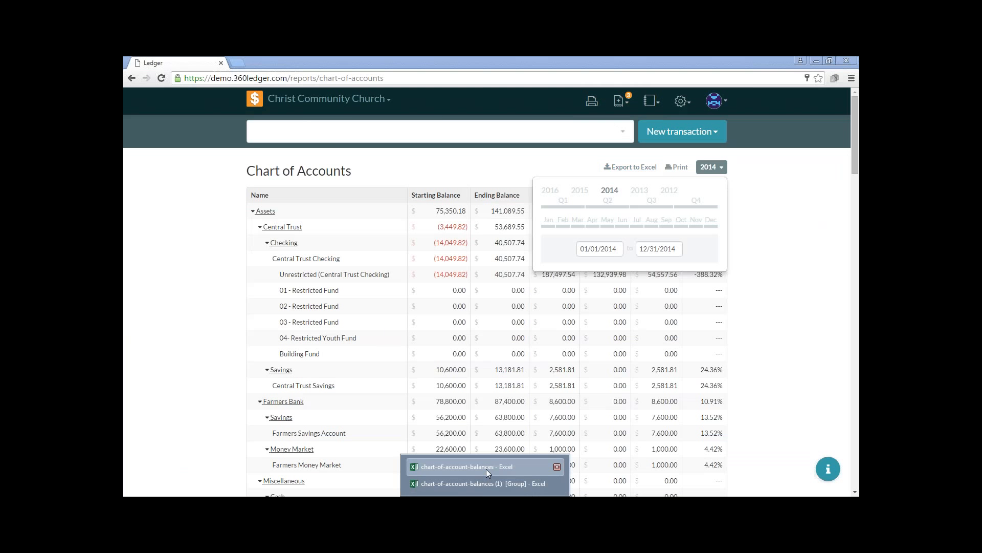
click(486, 468)
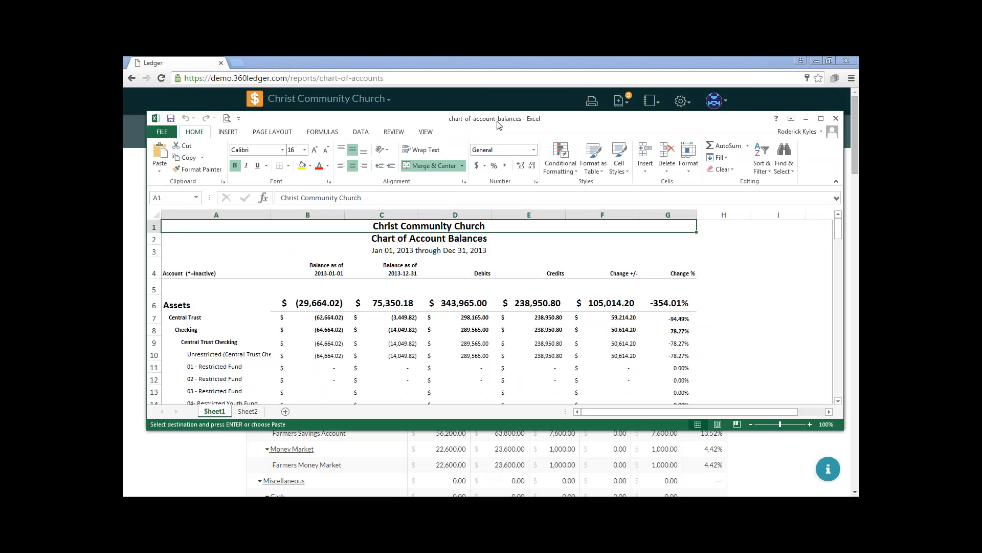
double_click(553, 120)
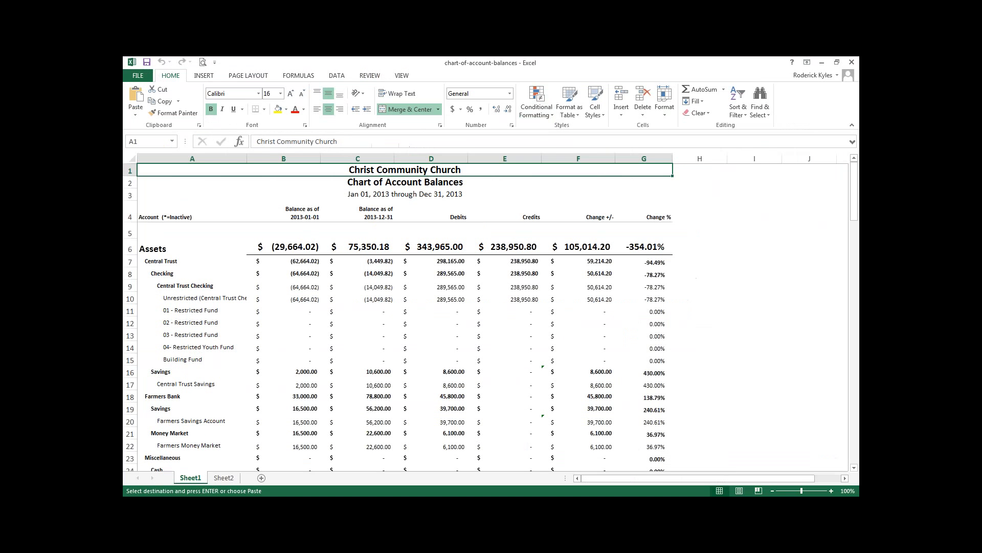
click(718, 169)
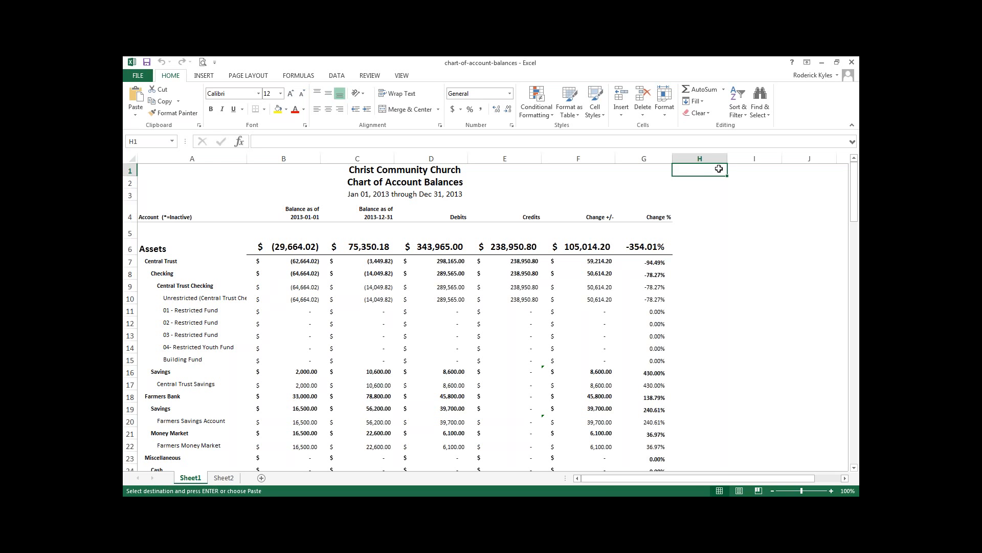
right_click(718, 168)
click(747, 219)
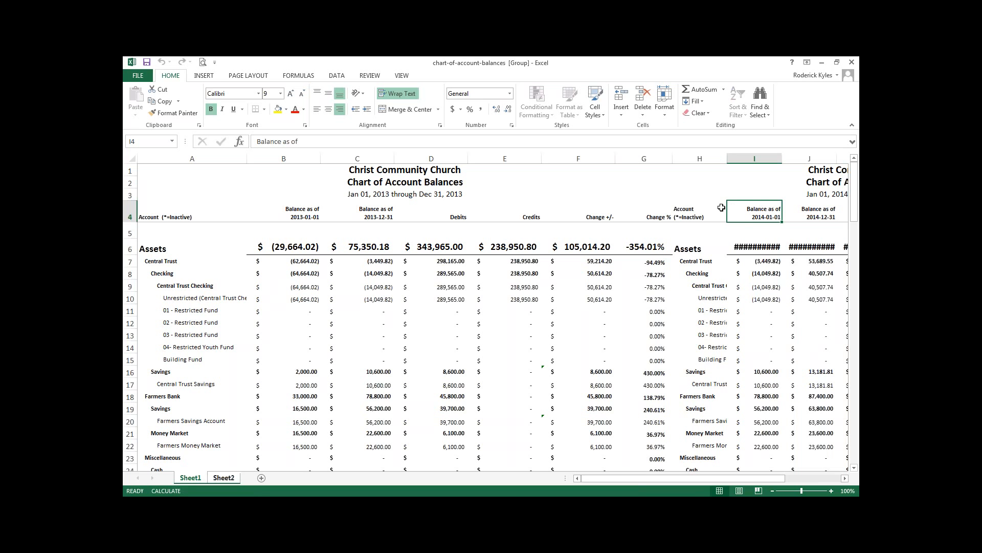
Change the 2013 report's column header in cell F4 to "Change +/- for 2013"
click(593, 215)
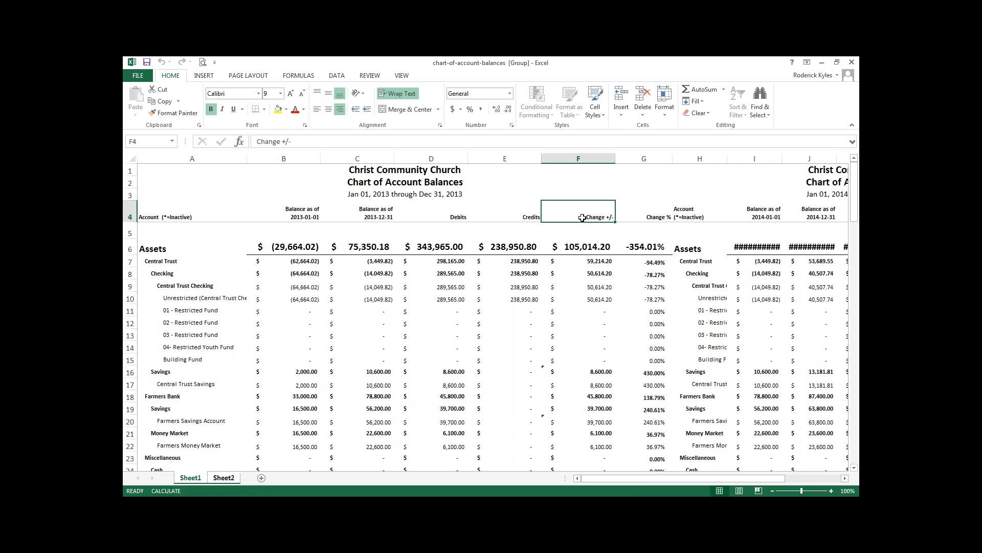
double_click(586, 217)
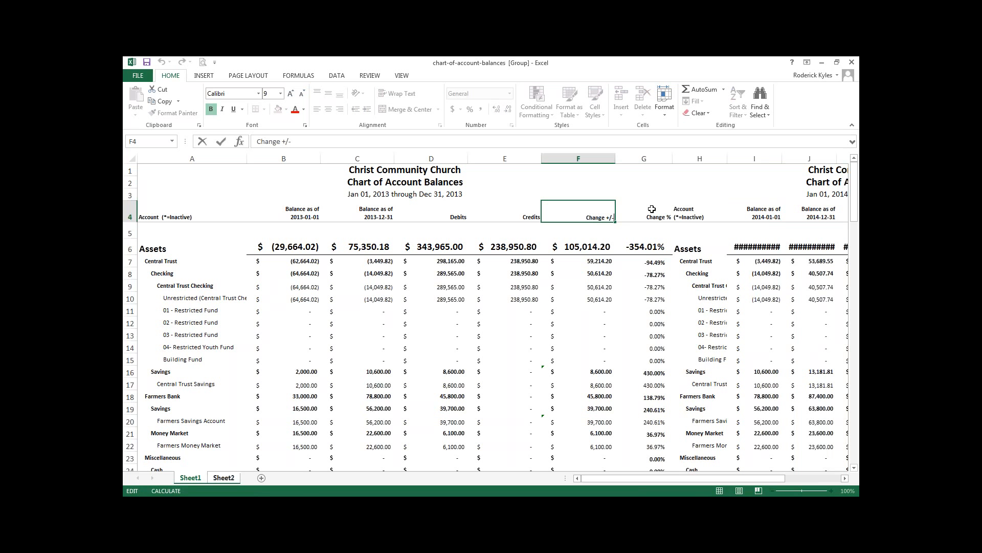
text(fopr)
text(r 2013)
click(601, 186)
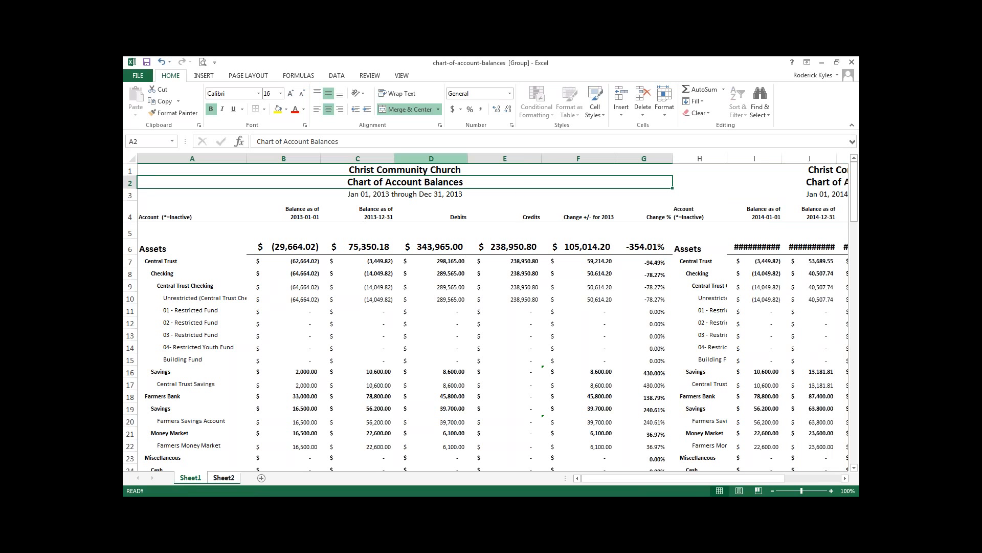
Delete the Debits and Credits columns, D and E, from the 2013 report
click(441, 155)
shift+click(494, 160)
right_click(484, 213)
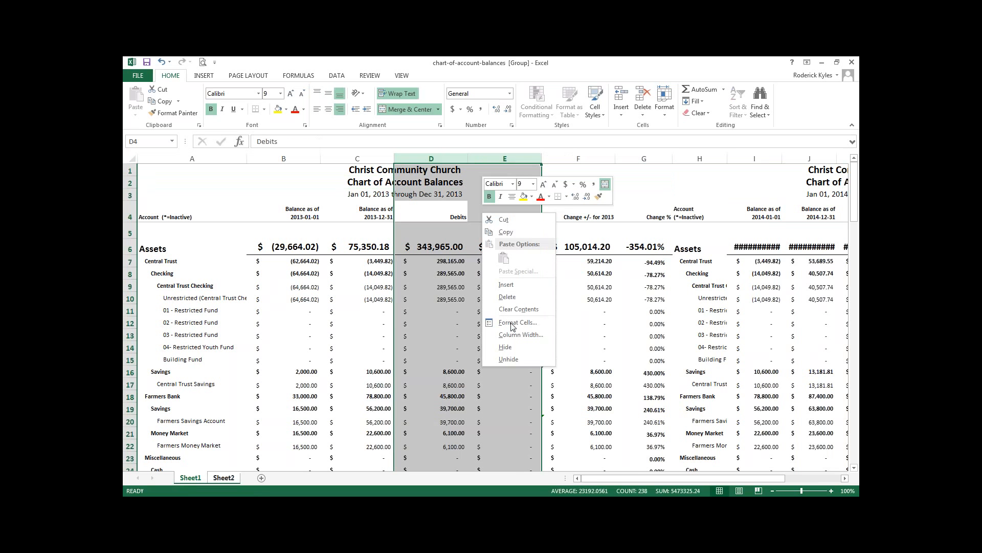
click(512, 298)
click(570, 273)
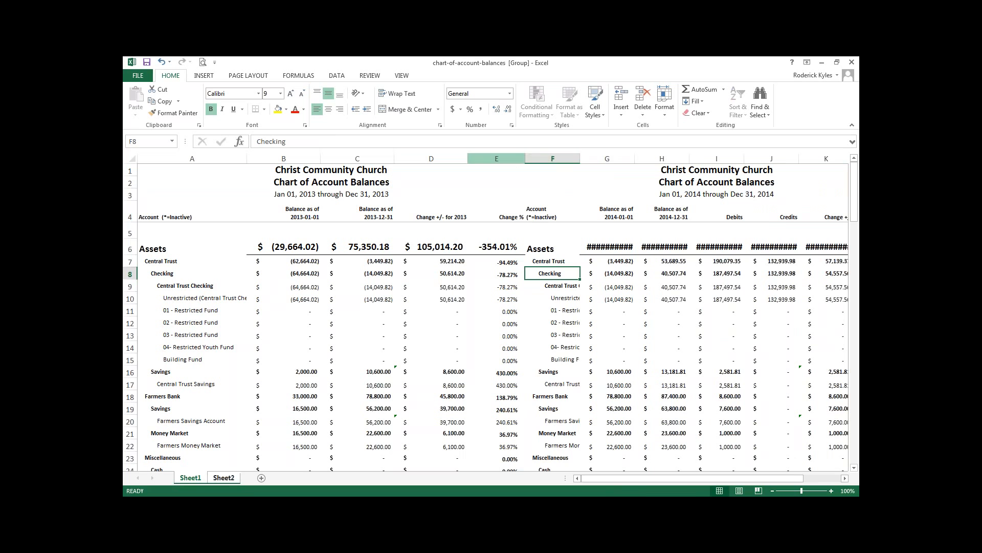
Compare the account names in both reports and delete the 2014 report's duplicate Account column, F
click(550, 159)
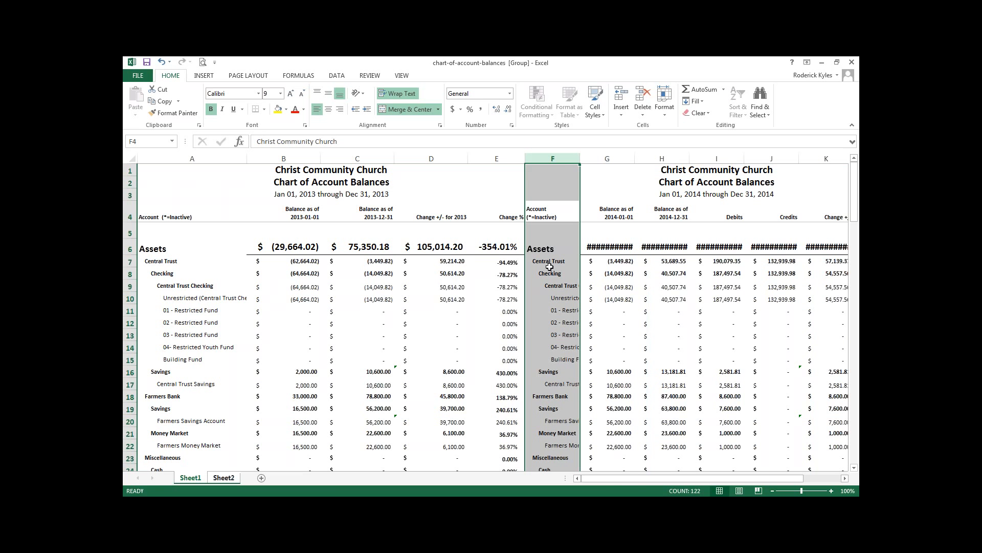
scroll(565, 308, down, 2)
scroll(564, 308, down, 8)
scroll(479, 317, down, 8)
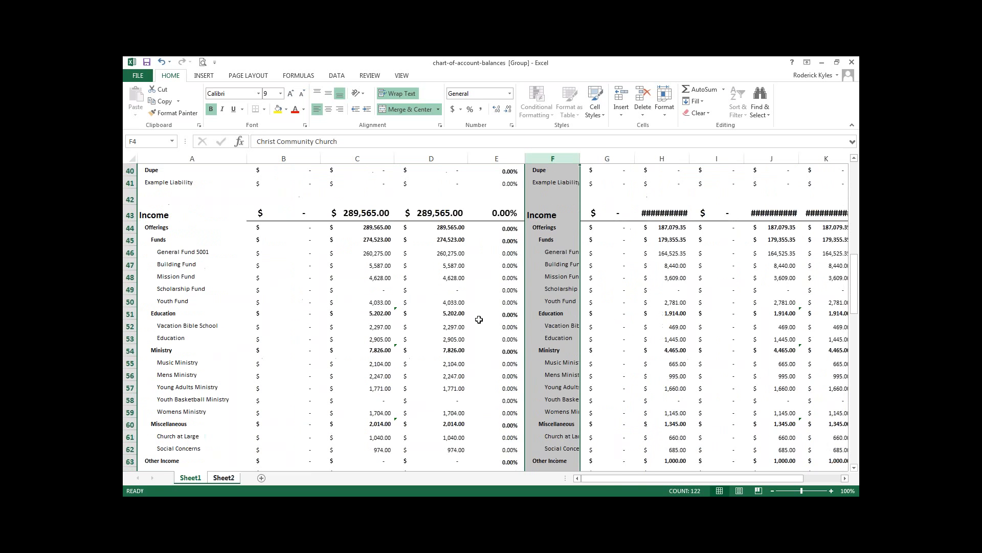
scroll(479, 317, down, 5)
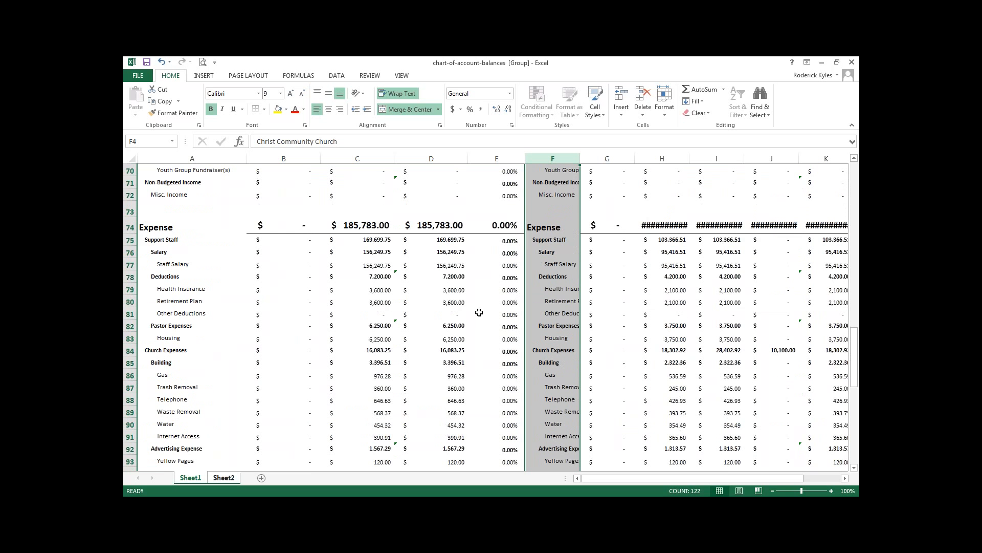
scroll(478, 312, up, 20)
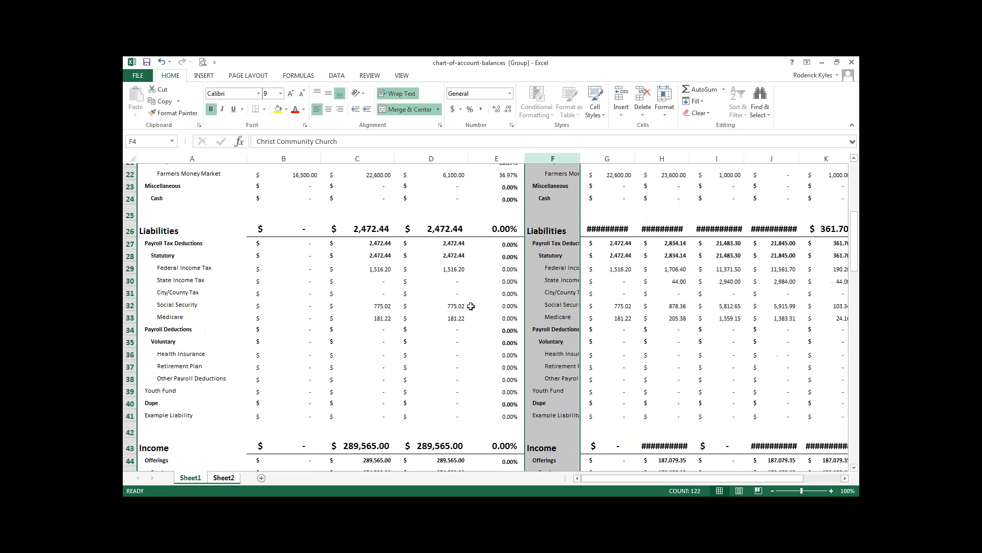
right_click(564, 290)
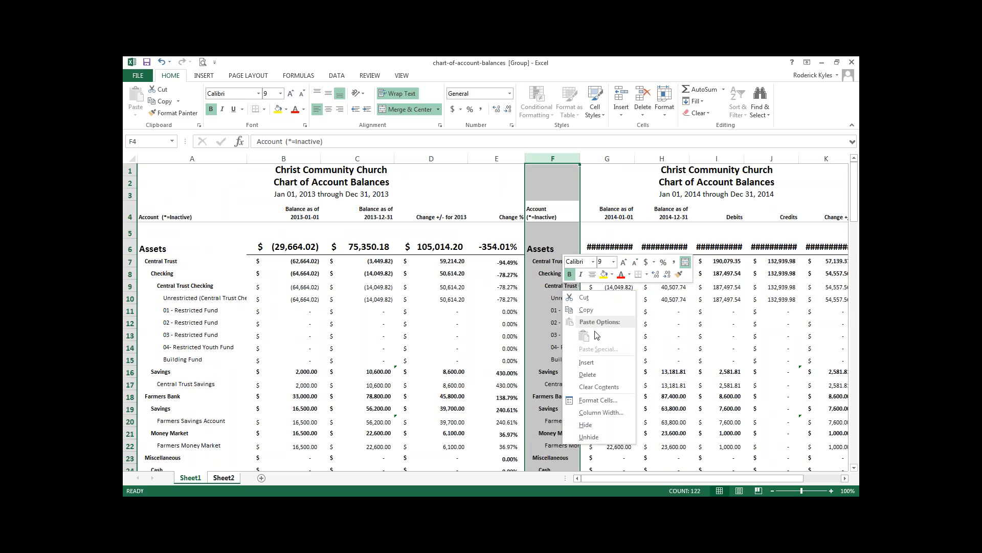
click(593, 374)
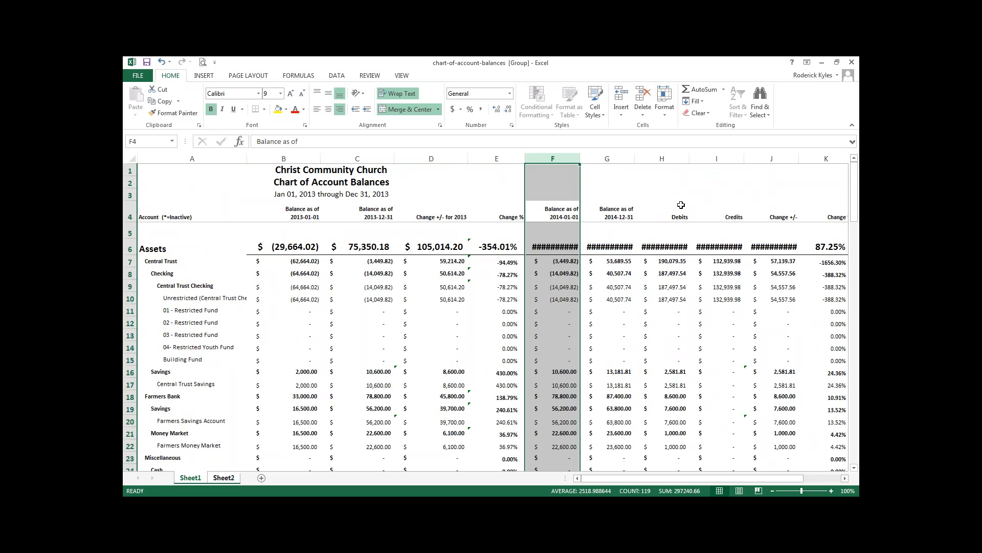
drag(670, 158, 772, 159)
click(772, 170)
drag(665, 159, 714, 160)
right_click(692, 198)
click(731, 283)
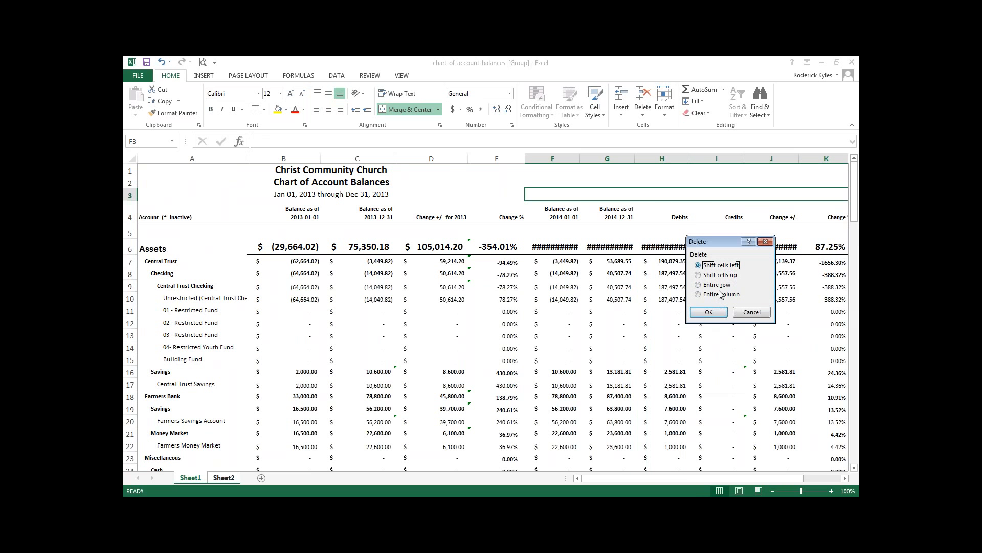
key(Escape)
click(668, 155)
right_click(692, 190)
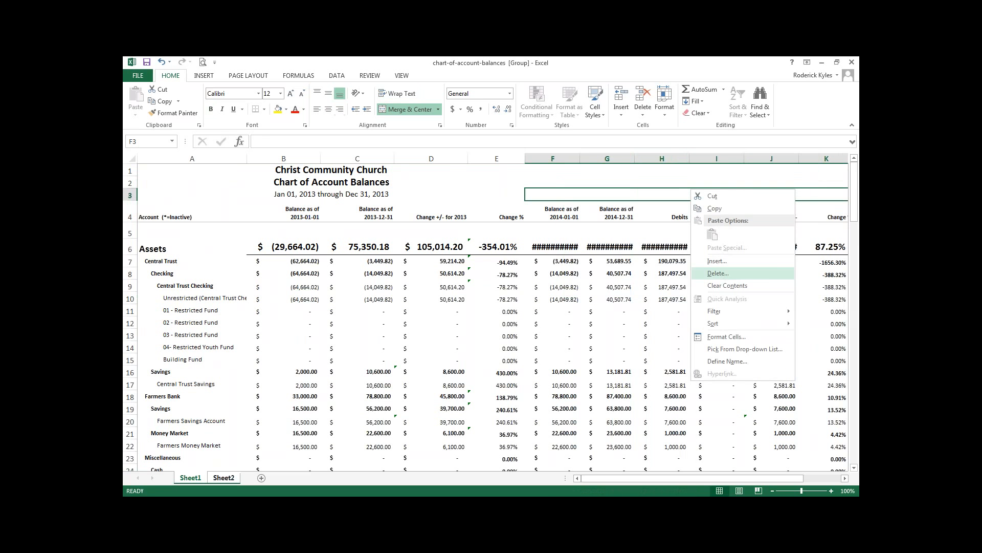
click(718, 273)
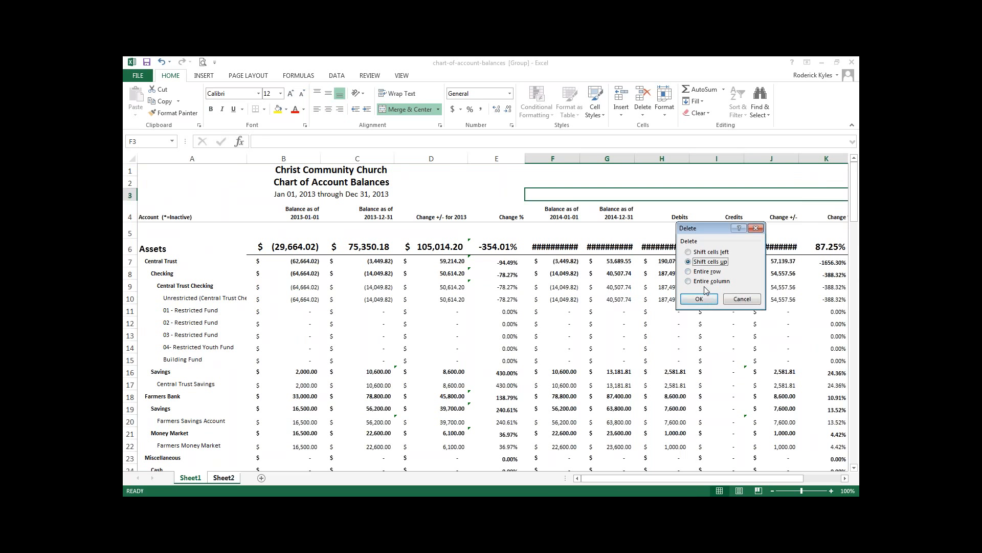
click(742, 299)
click(682, 159)
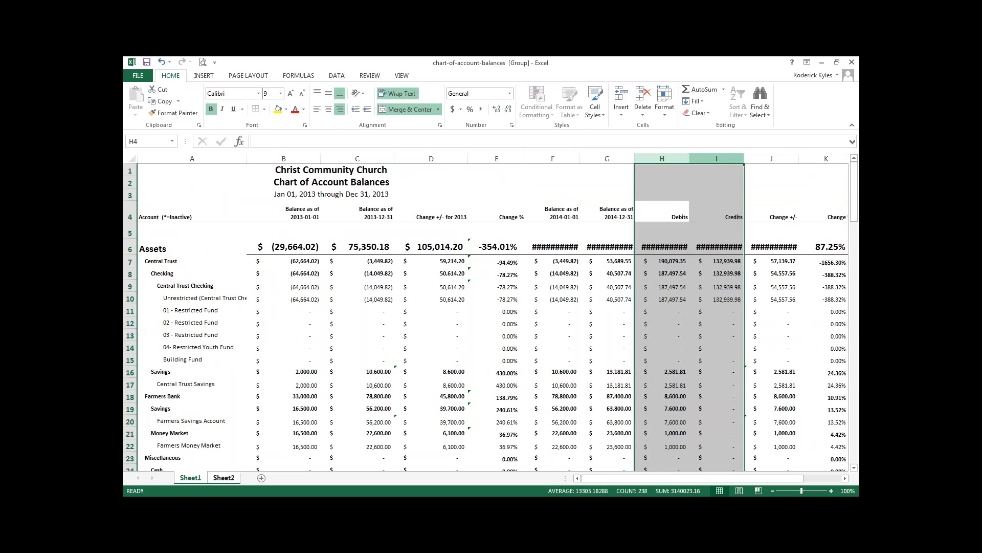
right_click(665, 179)
key(Escape)
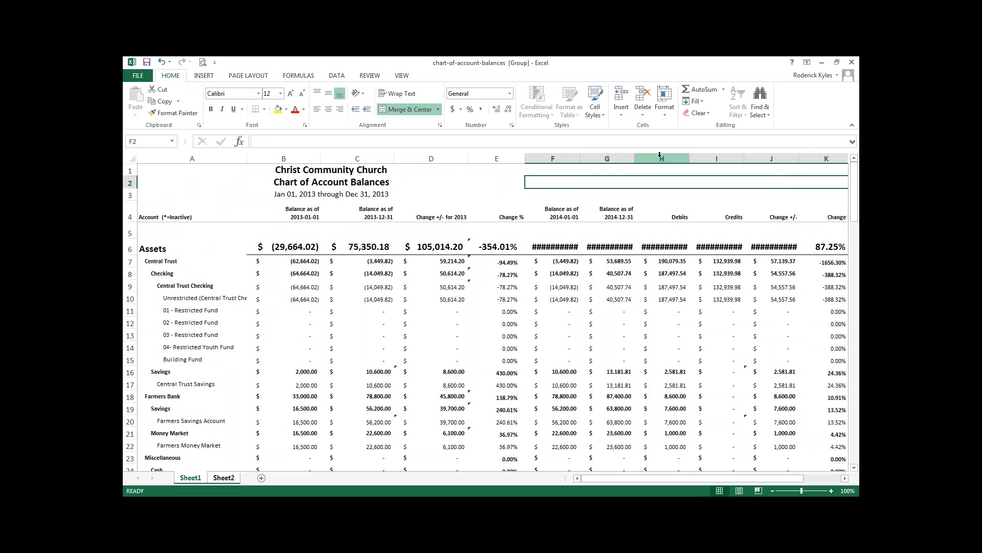
Delete the Debits and Credits columns, H and I, from the 2014 report
drag(660, 158, 714, 160)
right_click(685, 171)
key(Escape)
right_click(672, 162)
click(705, 245)
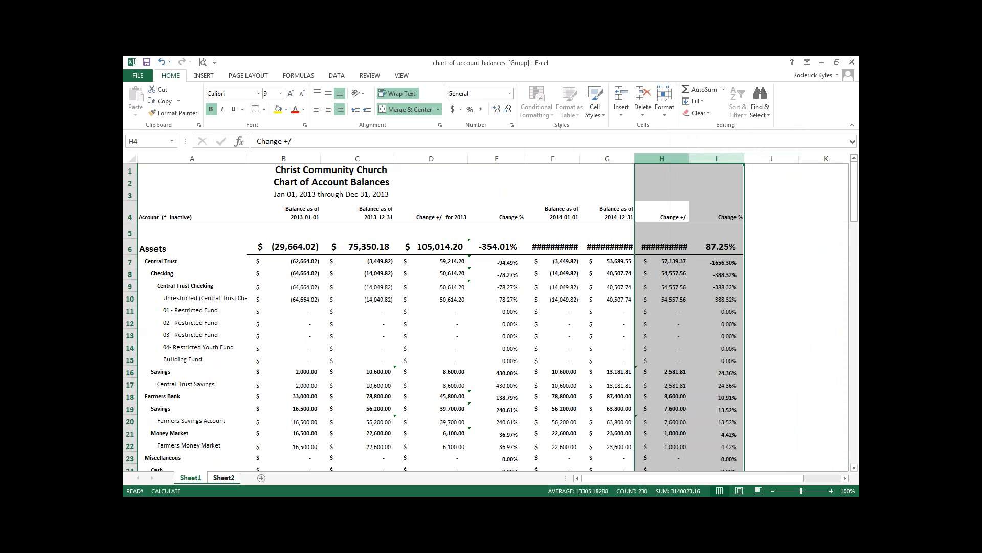
Delete the asset and liability rows above the Income section, rows 6 through 42, from the combined report
click(695, 237)
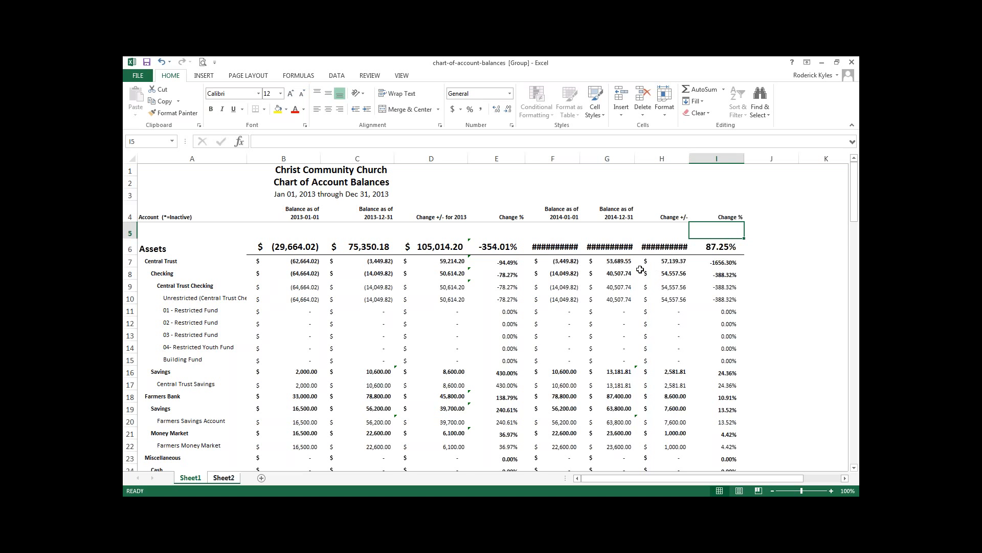
scroll(637, 271, down, 7)
scroll(633, 274, down, 4)
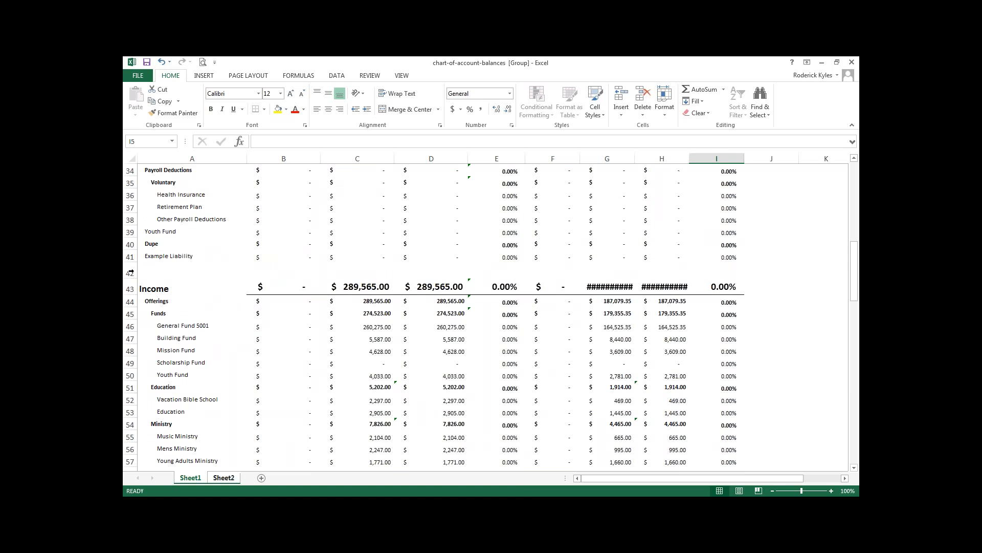
drag(130, 273, 160, 240)
right_click(183, 287)
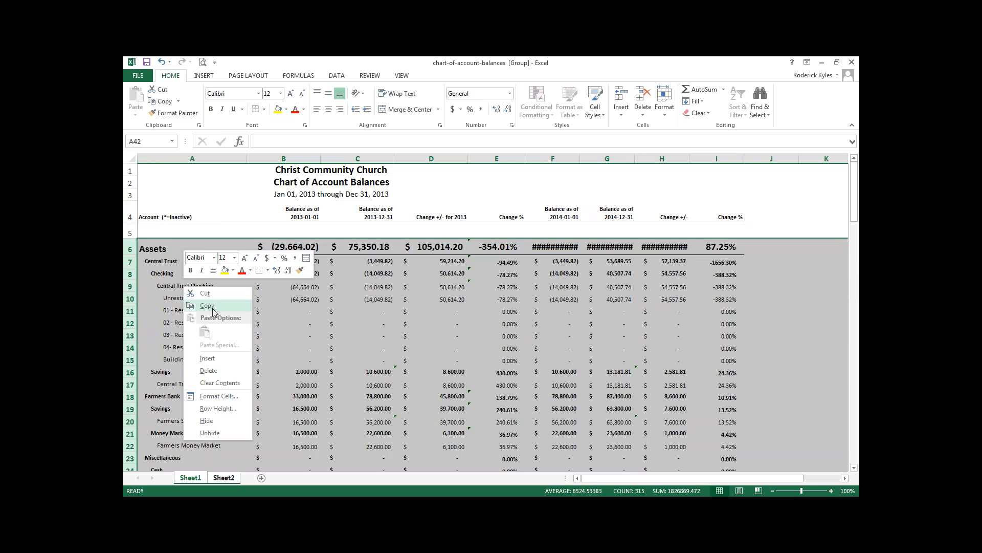
click(213, 371)
click(243, 335)
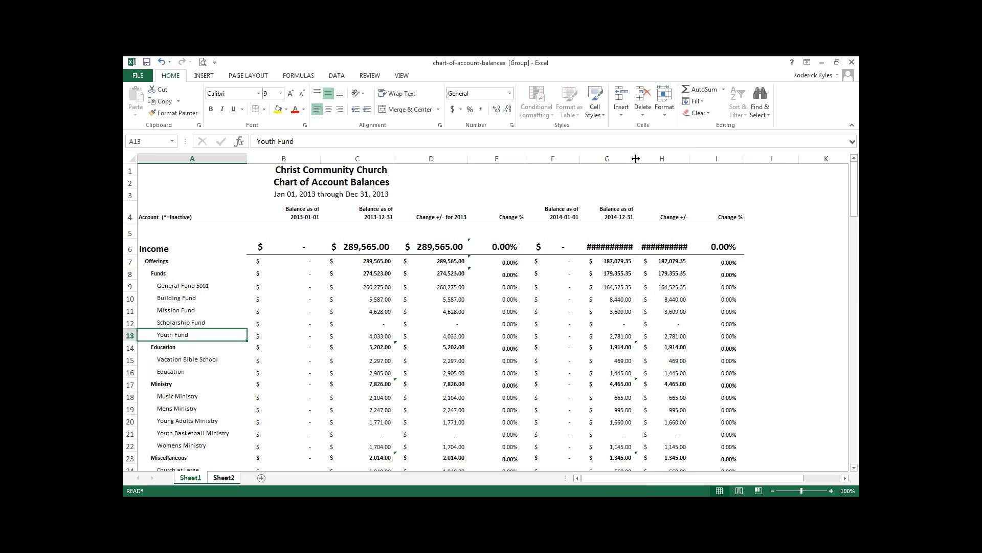
Widen columns G and H so the 2014 ending balance and change amounts fit in their cells
drag(636, 159, 649, 159)
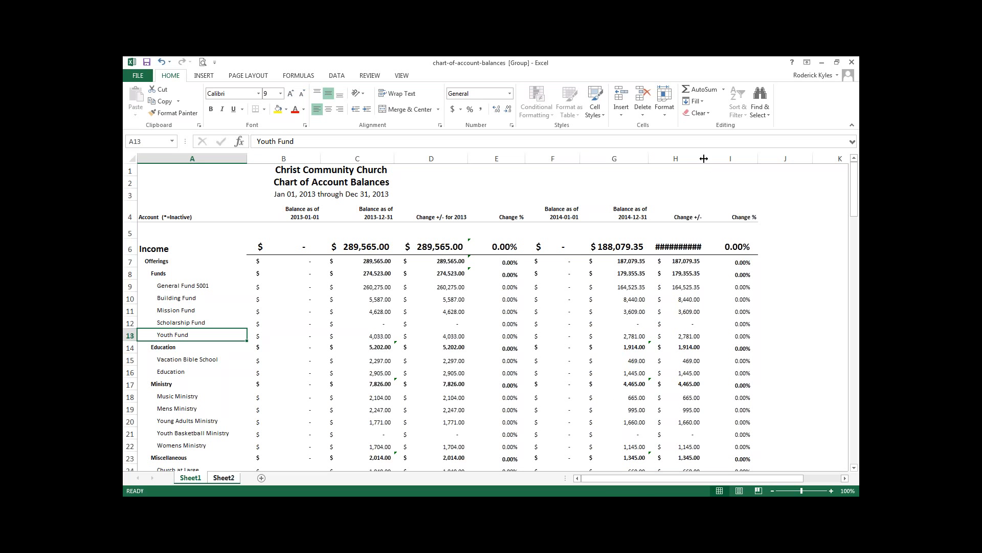
drag(704, 159, 717, 159)
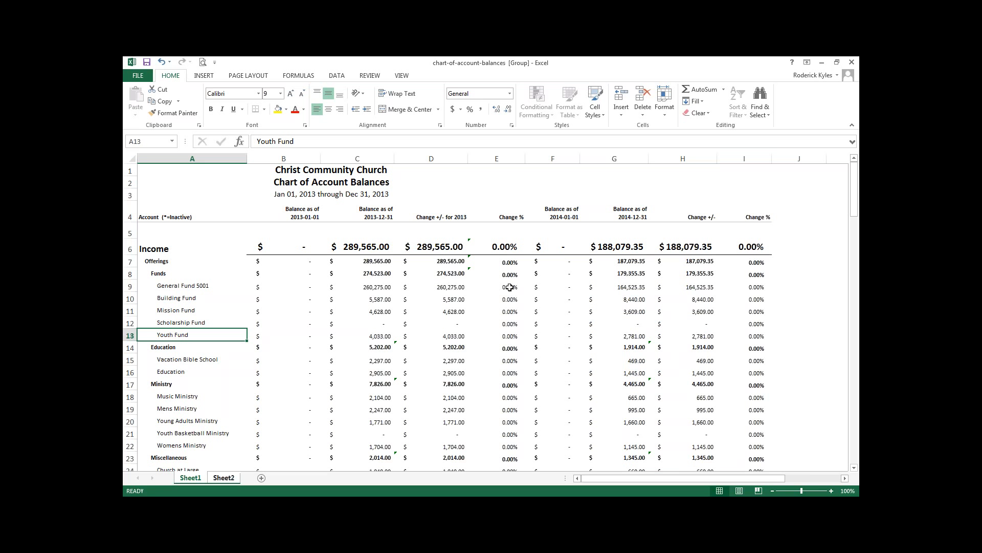
click(446, 288)
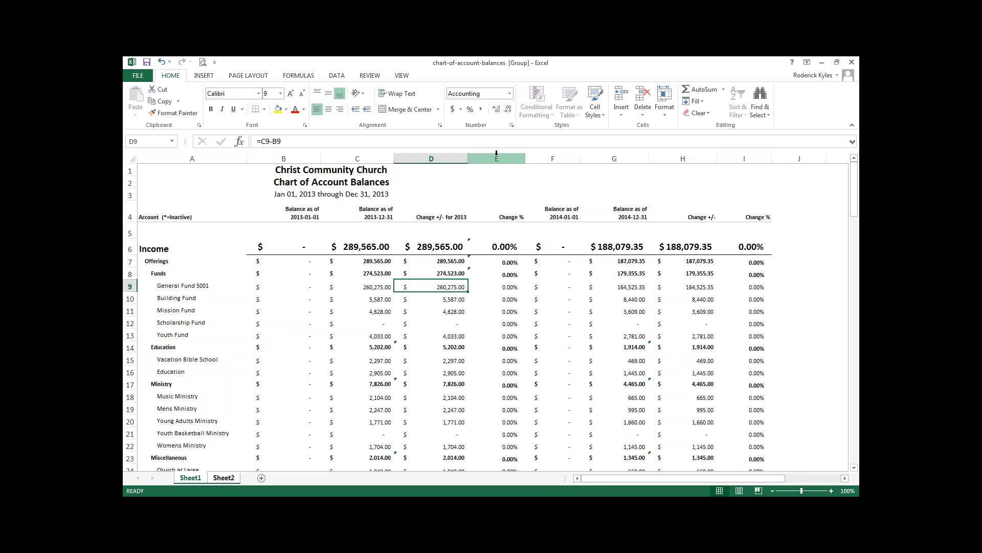
Try deleting columns E through G from the combined report, and undo the deletion
drag(496, 159, 624, 158)
right_click(625, 159)
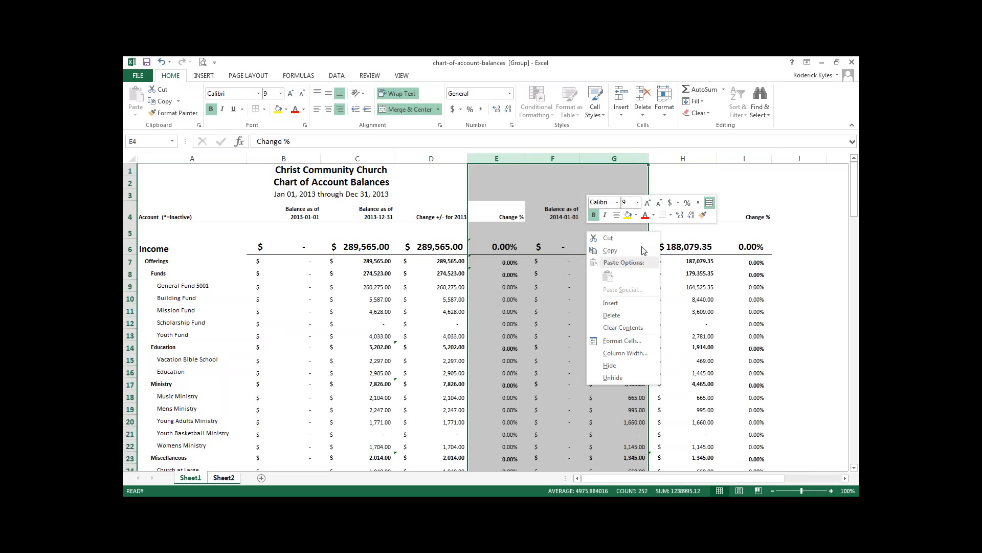
click(623, 315)
key(ctrl+z)
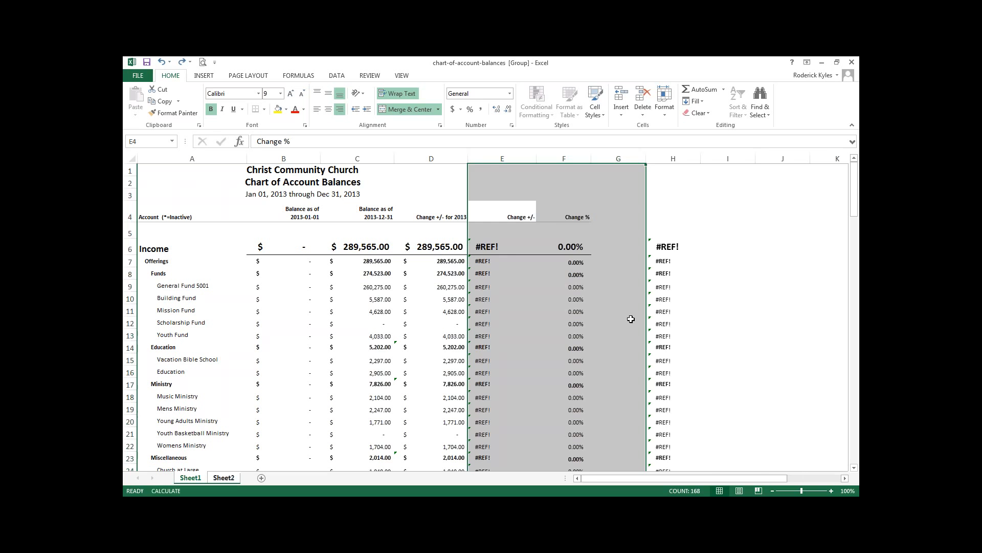
click(666, 276)
click(625, 282)
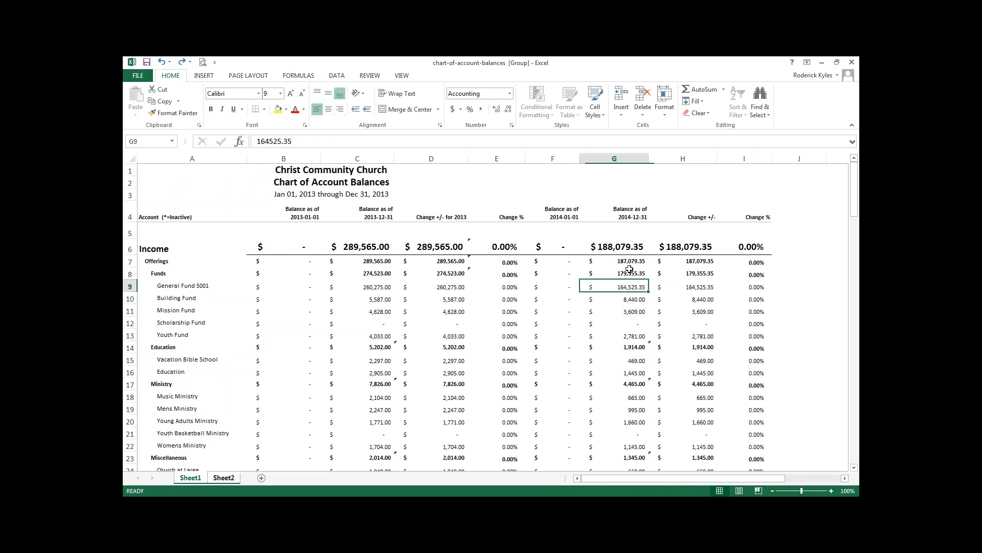
Close the chart-of-account-balances workbook without saving its changes
click(701, 277)
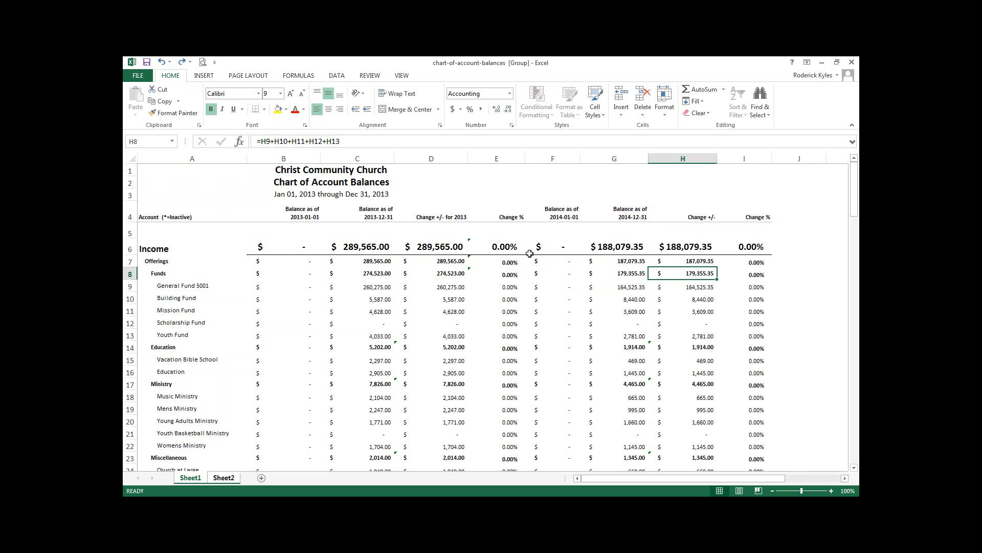
click(851, 64)
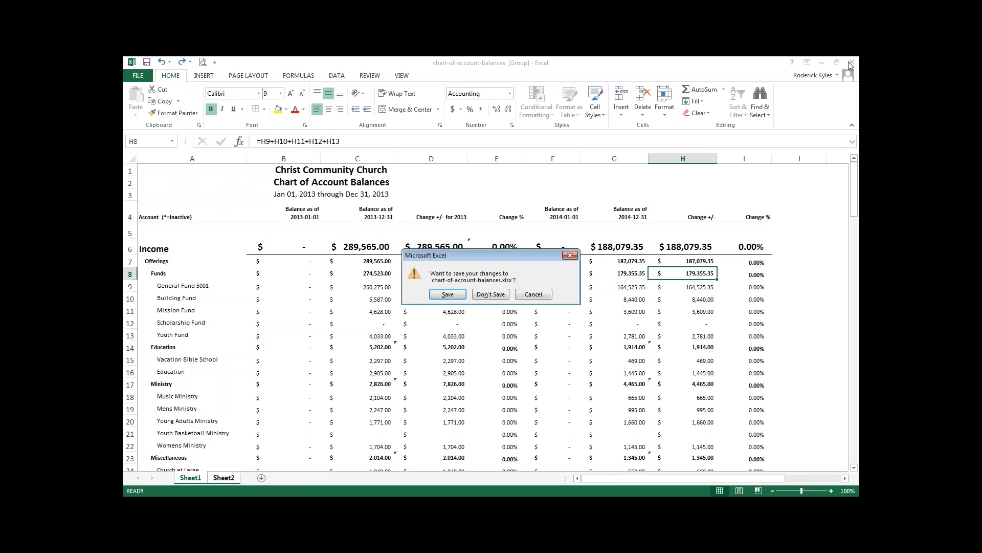
click(482, 295)
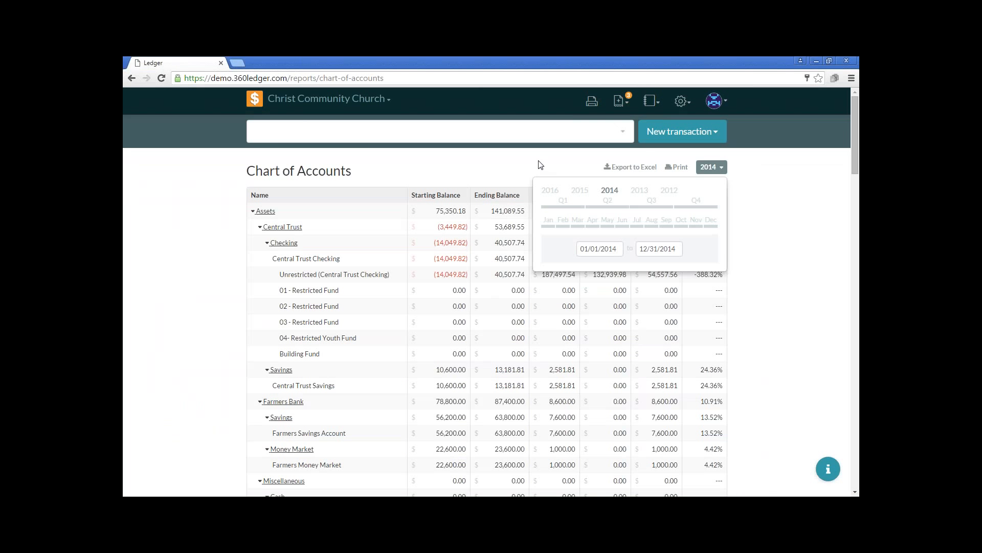
Open the Income & Expense report in Ledger and look through its income and expense accounts
click(682, 103)
click(788, 181)
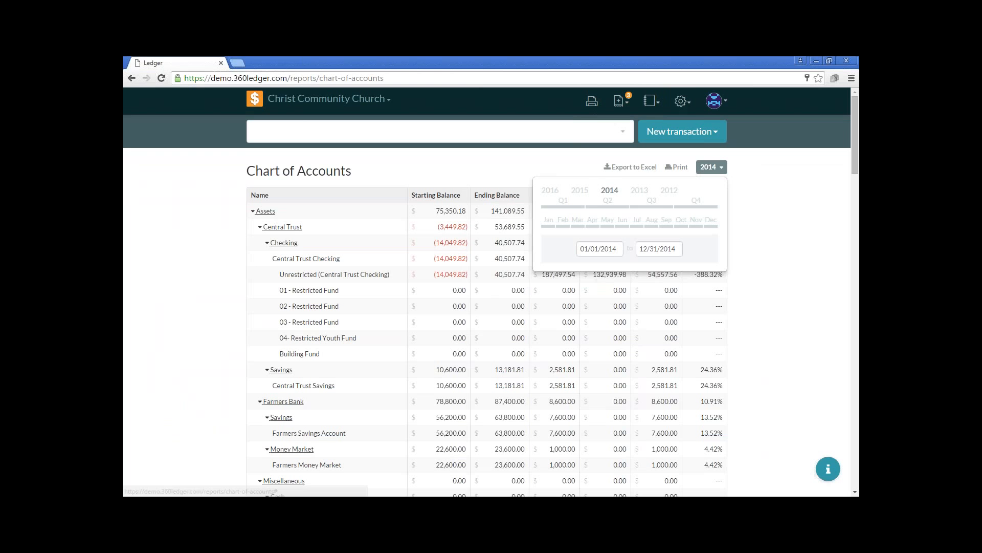
click(718, 169)
click(684, 102)
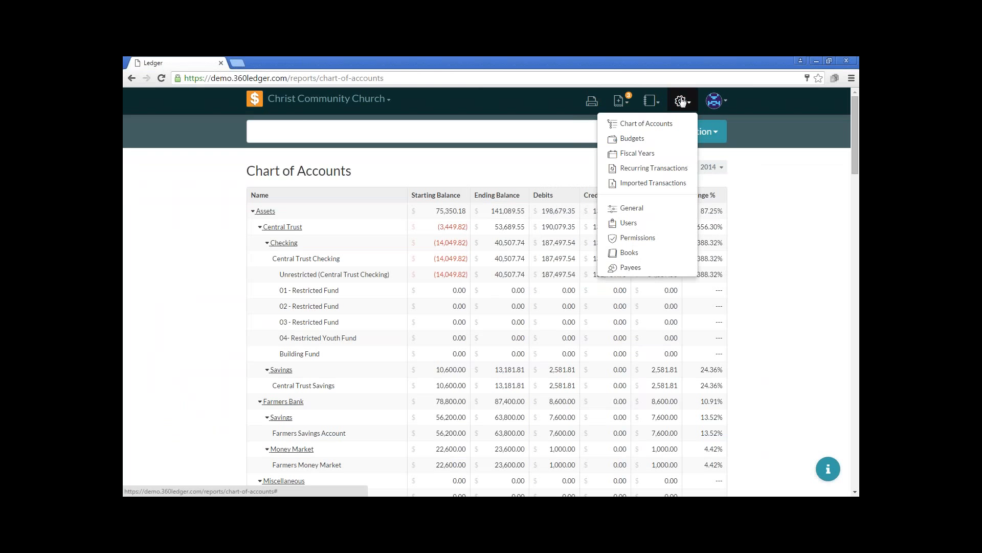
click(746, 220)
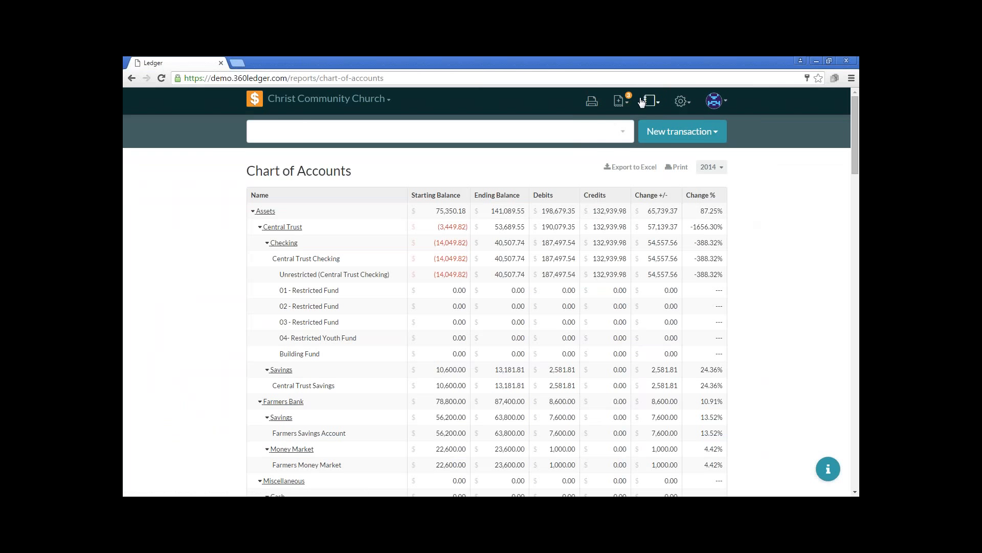
click(645, 101)
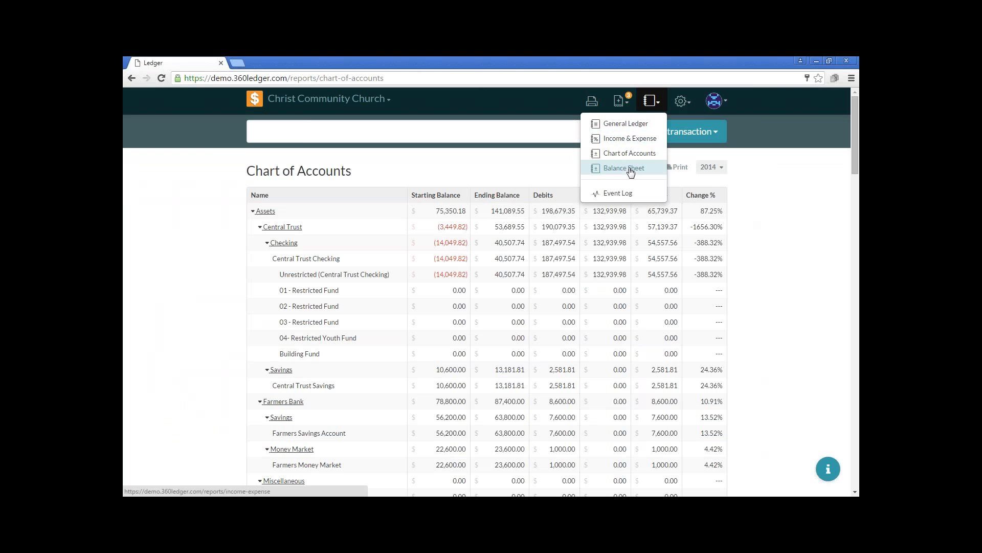
click(630, 139)
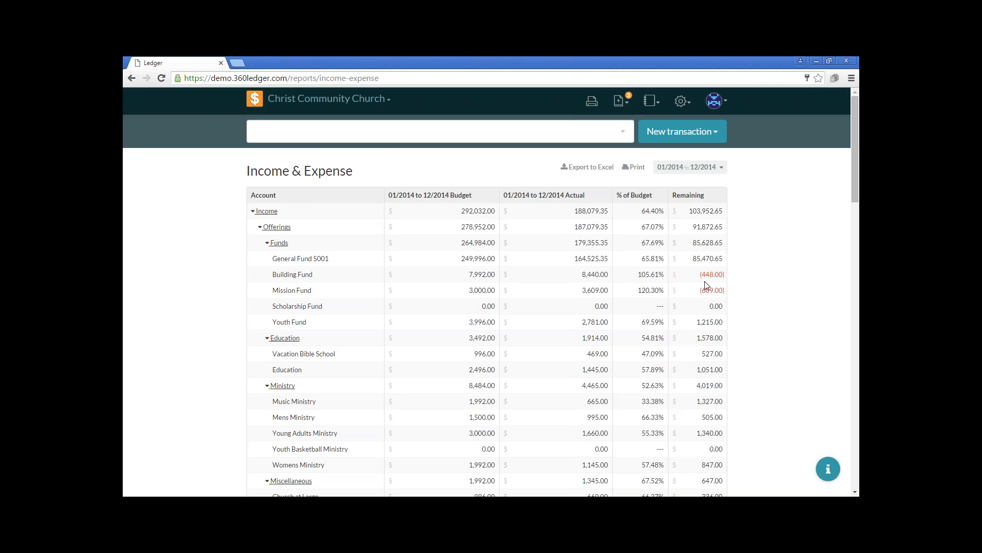
scroll(705, 281, down, 7)
scroll(705, 288, down, 2)
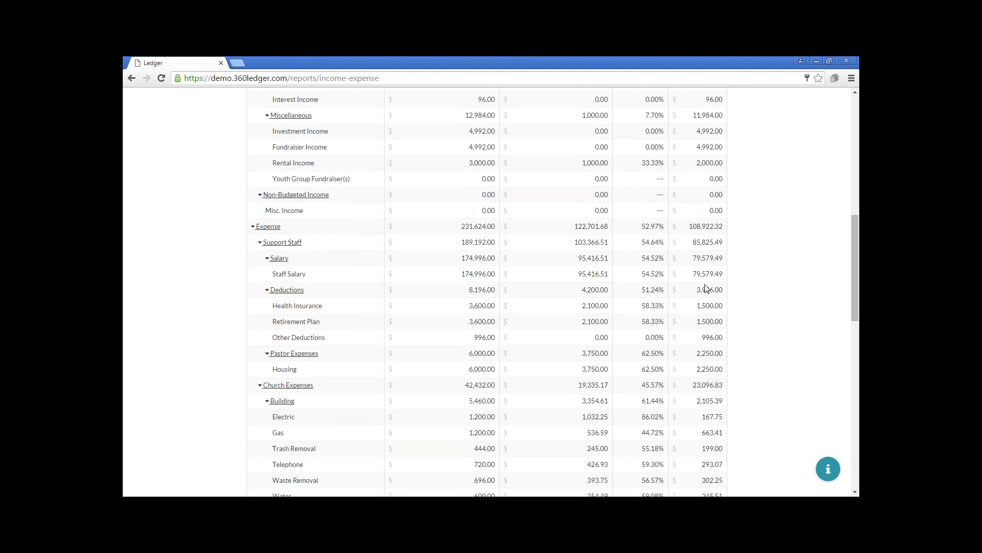
scroll(704, 229, up, 9)
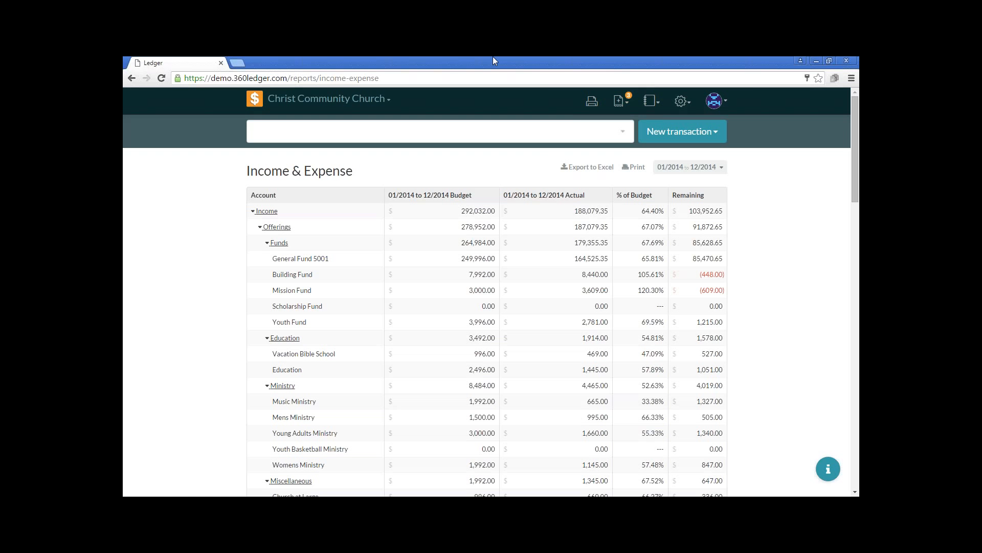
Export the Income & Expense report for the year 2014 to Excel
click(679, 169)
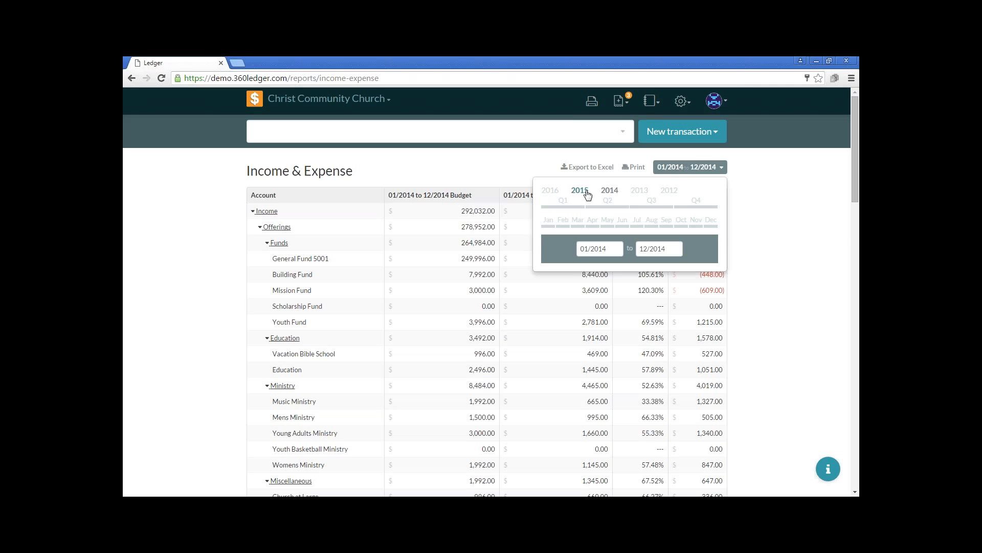
click(611, 191)
click(601, 171)
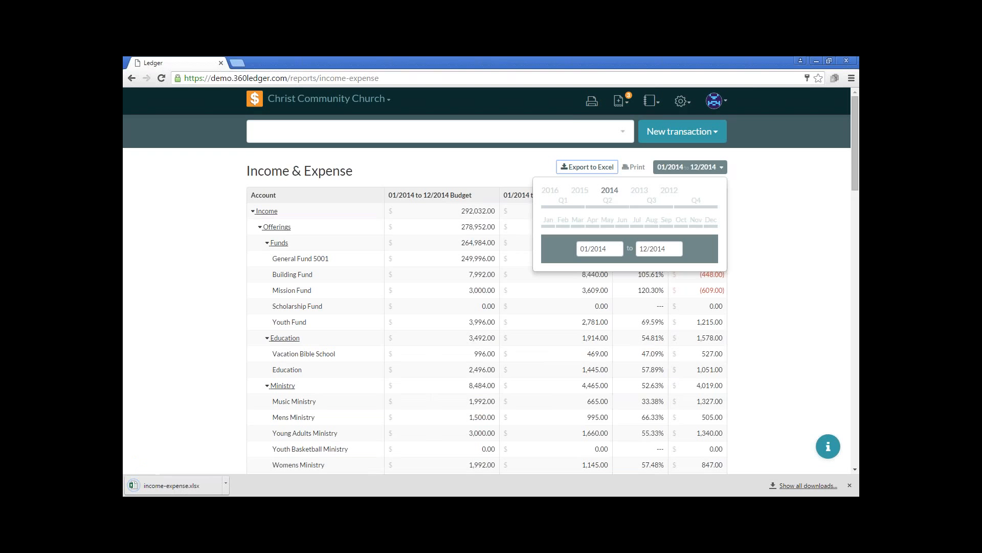
Change the Income & Expense report's period to 2015 and export it to Excel
click(685, 171)
click(686, 171)
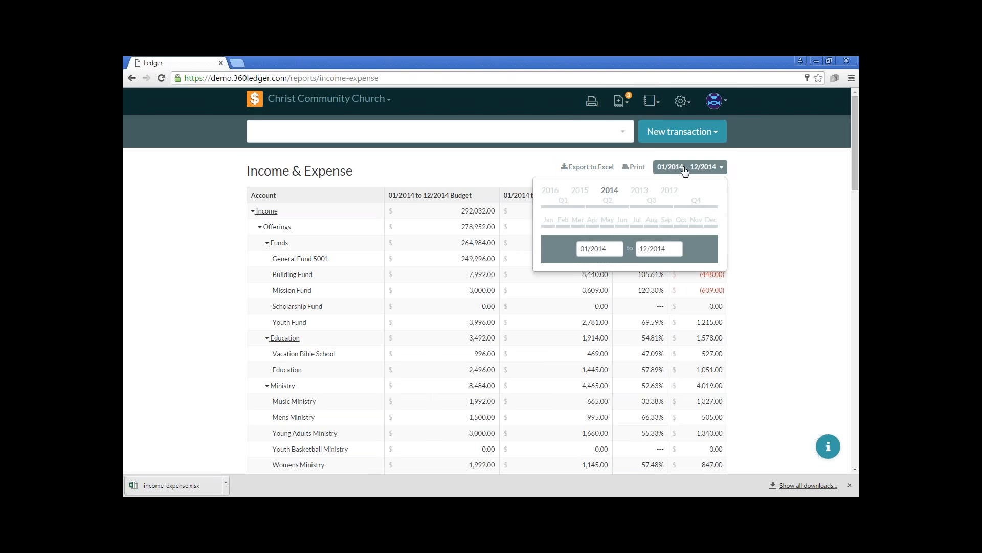
click(578, 192)
click(593, 168)
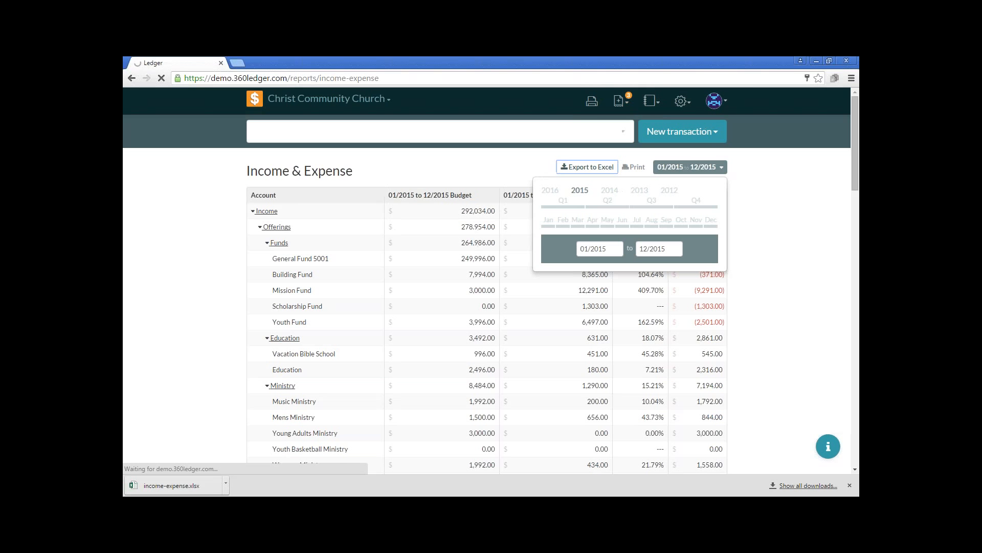
Open the downloaded 2014 and 2015 Income & Expense workbooks in Excel and enable editing in both
click(180, 485)
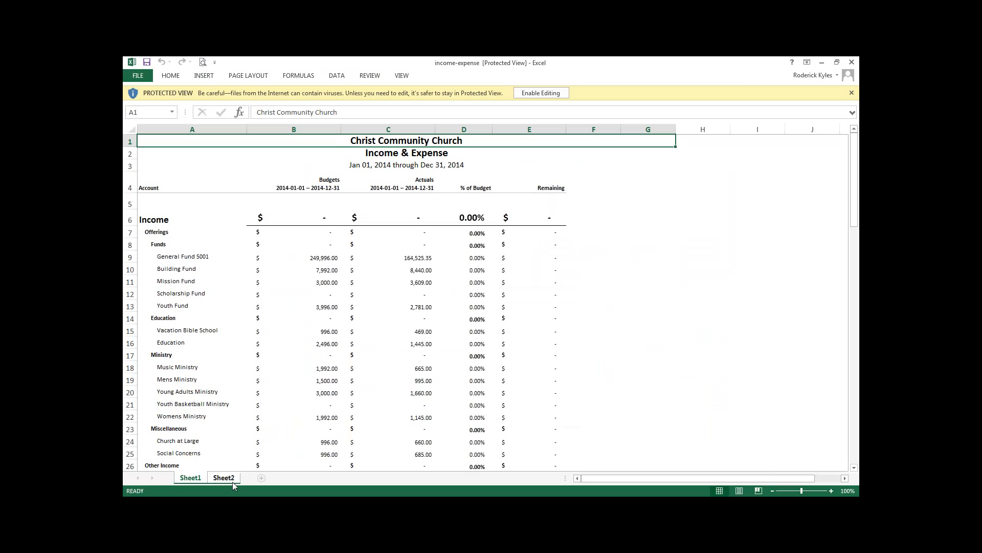
click(541, 93)
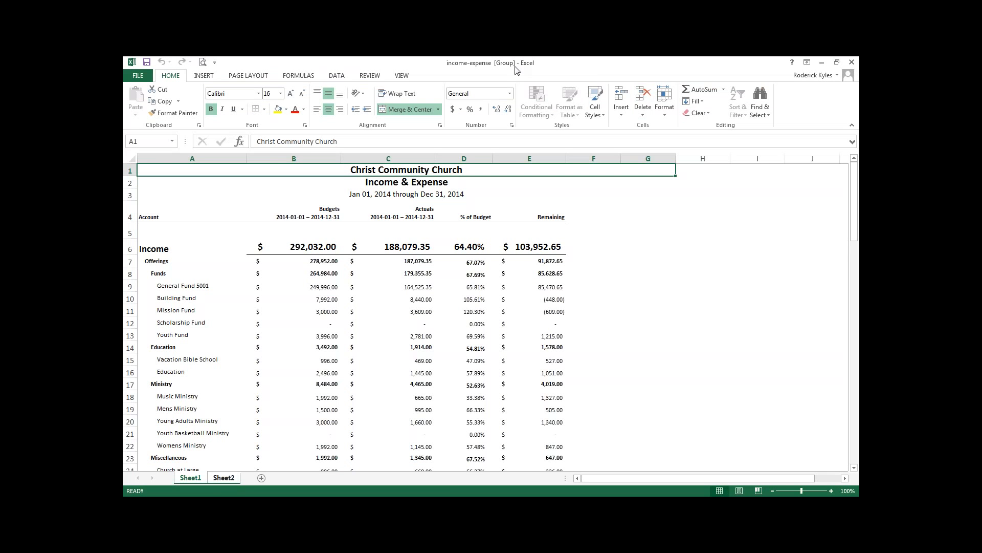
drag(514, 66, 712, 125)
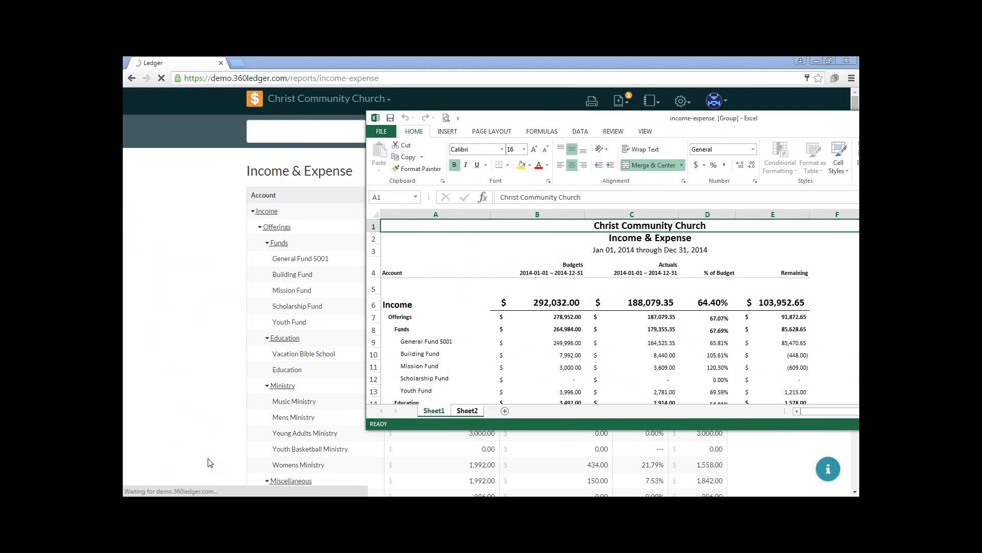
click(188, 488)
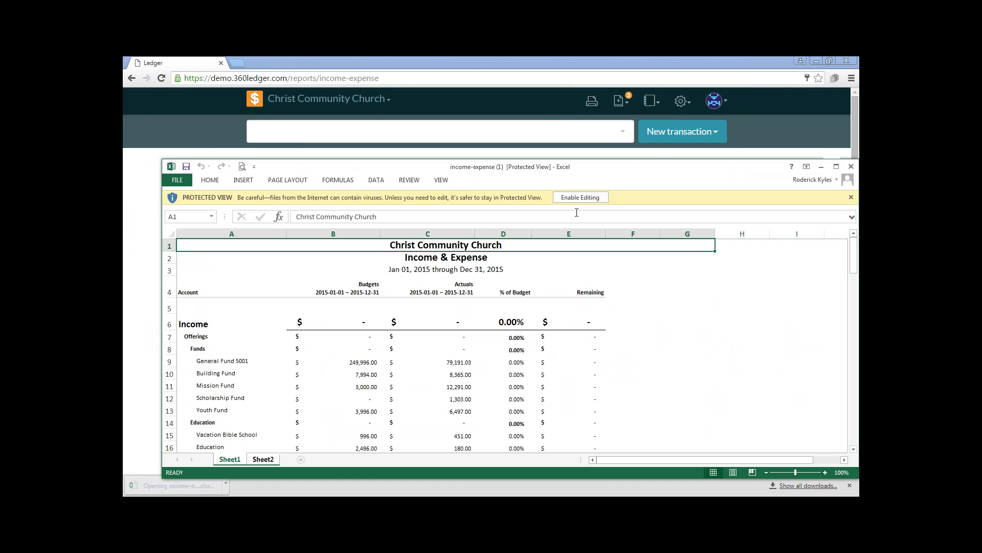
click(582, 198)
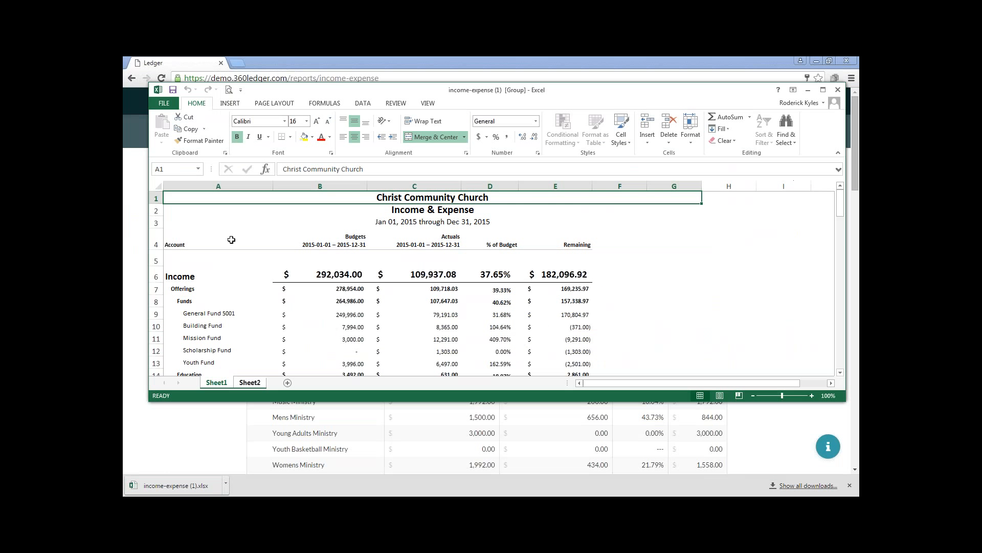
Copy the entire 2015 Income & Expense report, cells A1 through G91, down to the Income less Expense row
scroll(563, 287, down, 10)
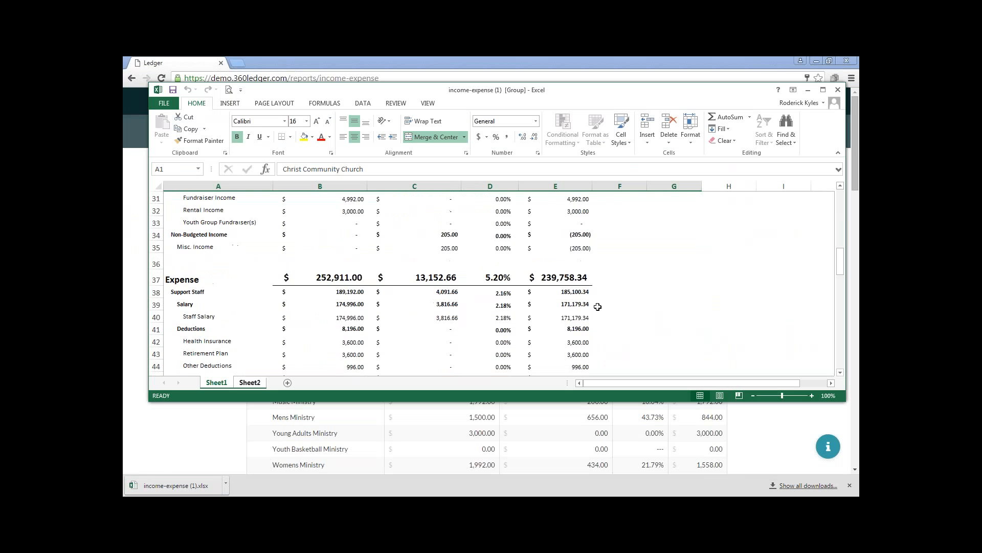
scroll(597, 306, up, 10)
scroll(609, 312, down, 15)
scroll(622, 317, down, 15)
scroll(615, 320, up, 3)
scroll(644, 302, down, 1)
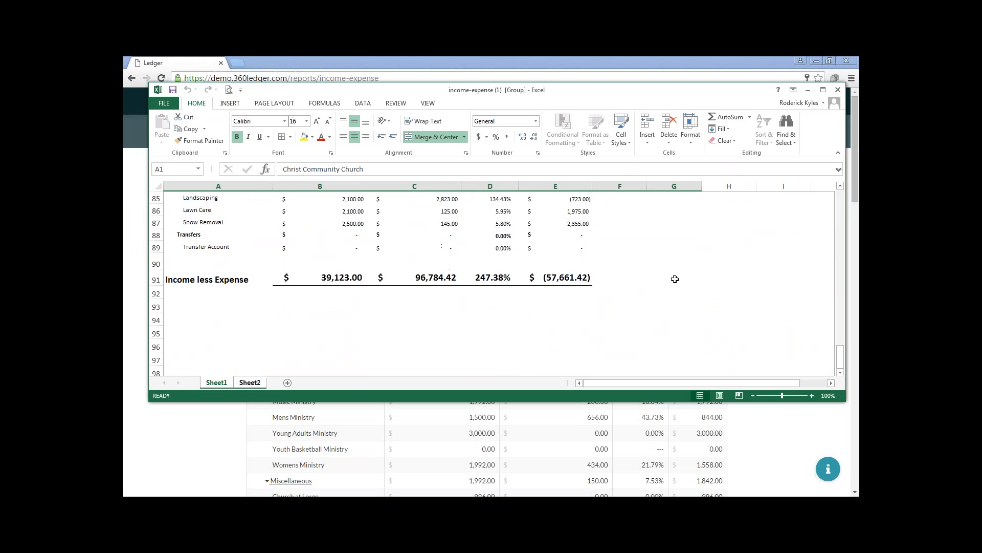
drag(686, 277, 128, 61)
right_click(254, 229)
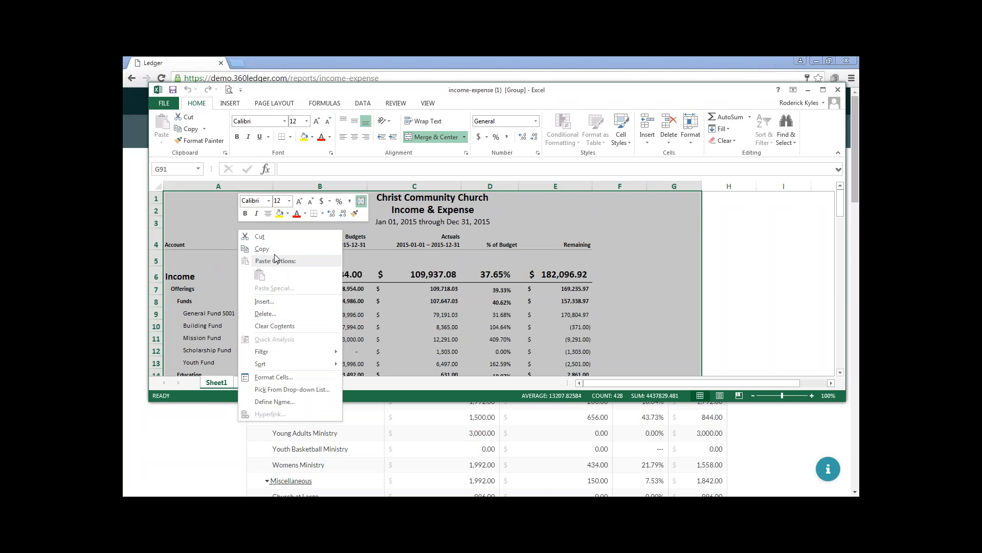
click(274, 250)
Switch to the 2014 income-expense workbook and maximize its window
mouse_move(502, 93)
mouse_down()
mouse_move(352, 243)
mouse_move(419, 215)
mouse_move(514, 88)
mouse_up()
click(485, 505)
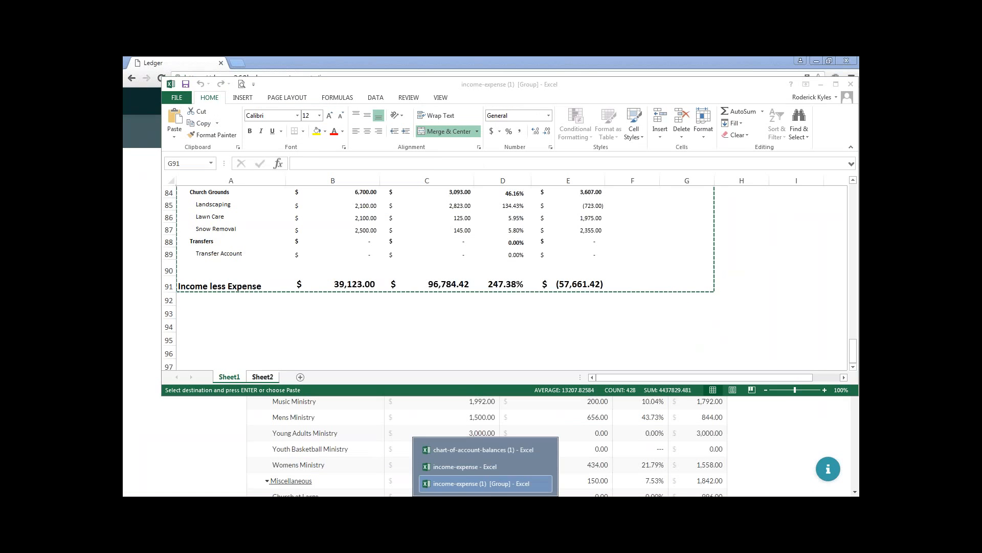
click(496, 467)
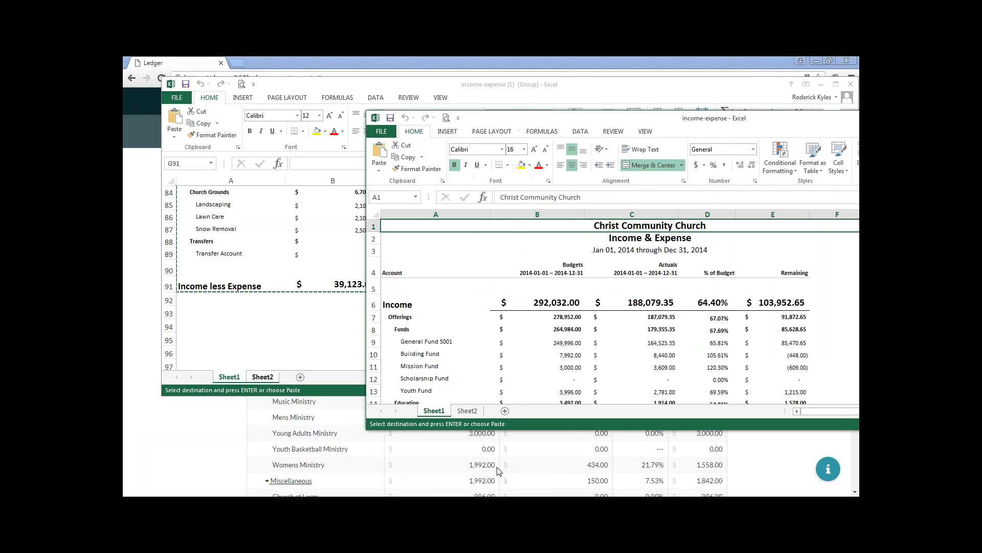
drag(696, 120, 504, 56)
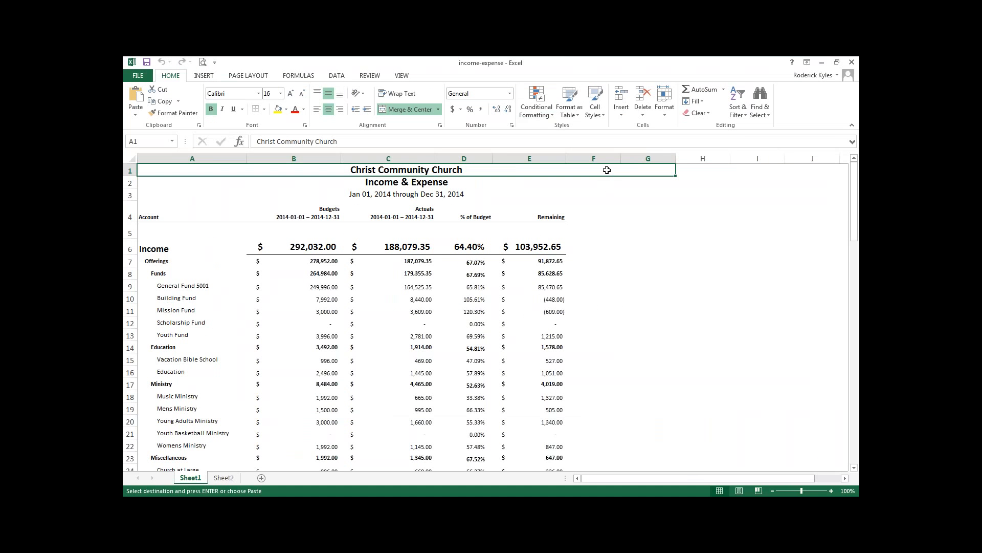
Paste the copied 2015 Income & Expense report beside the 2014 report, starting at cell H1
click(689, 171)
click(592, 172)
click(680, 171)
right_click(693, 169)
click(718, 215)
click(719, 215)
click(658, 232)
Delete the two empty columns F and G between the 2014 and 2015 reports
click(600, 159)
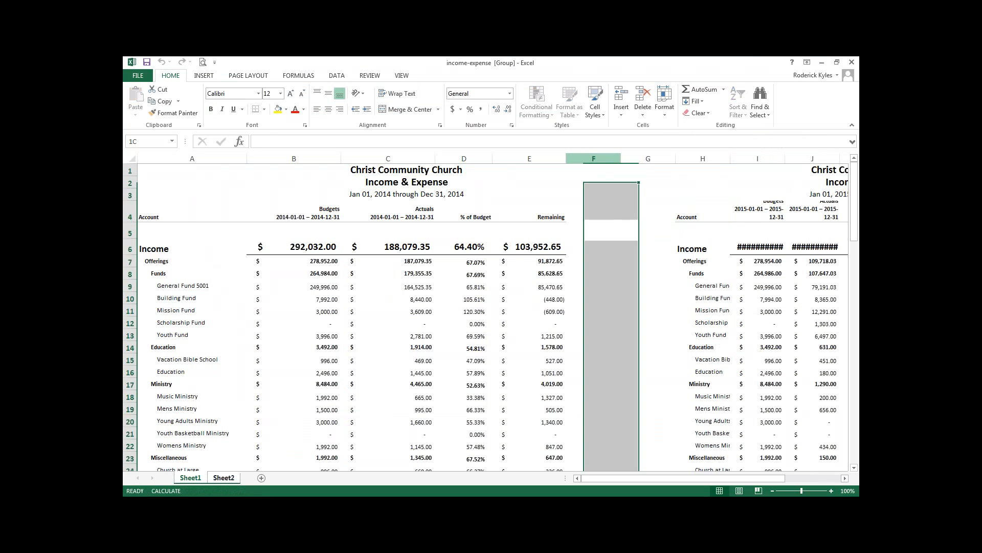
drag(600, 159, 649, 158)
right_click(635, 228)
click(659, 313)
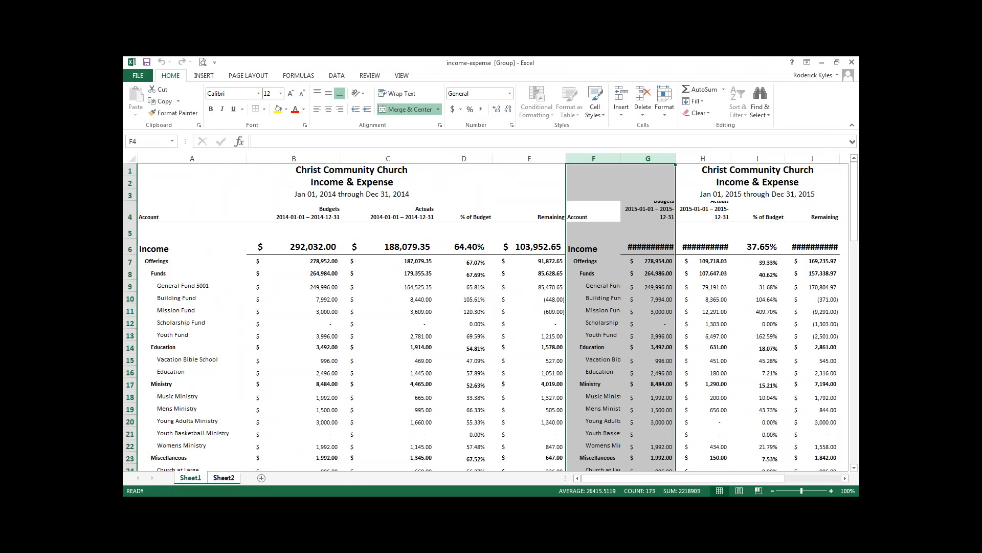
Delete column F, the repeated Account column of the pasted 2015 report
drag(599, 336, 600, 324)
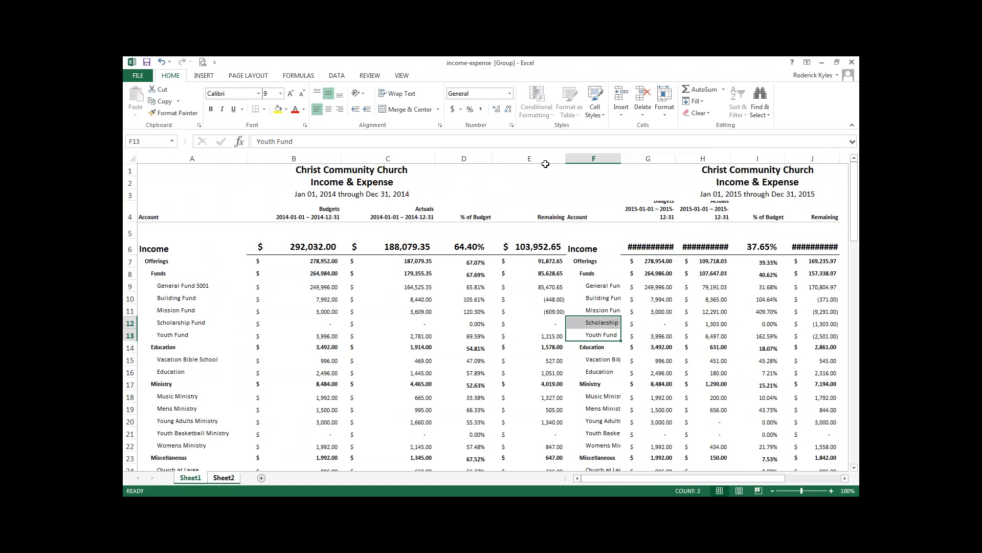
click(583, 163)
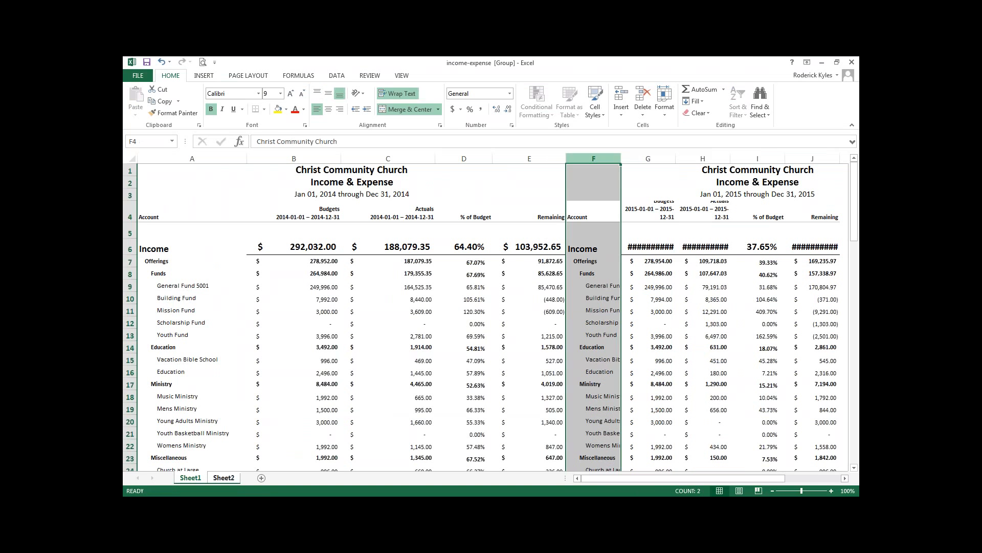
right_click(582, 160)
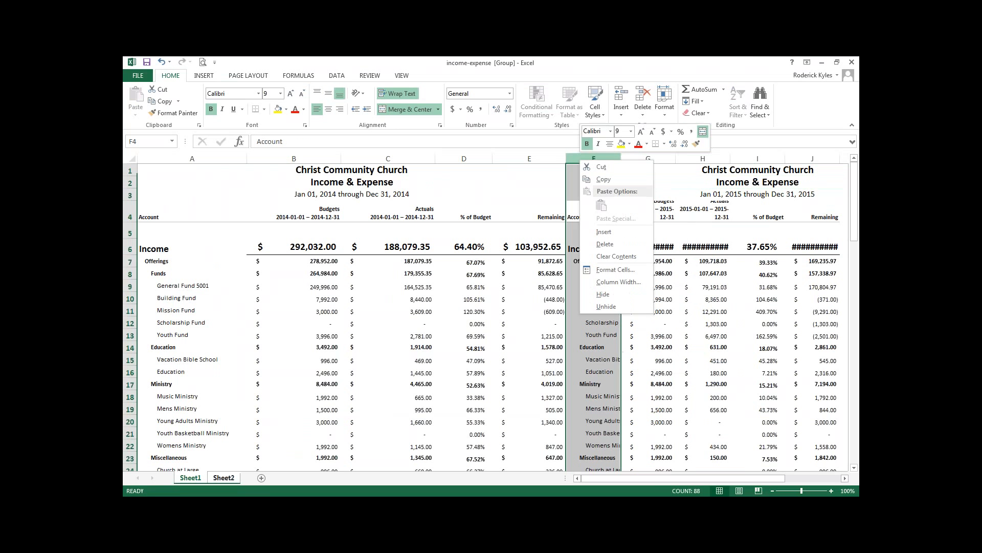
click(609, 249)
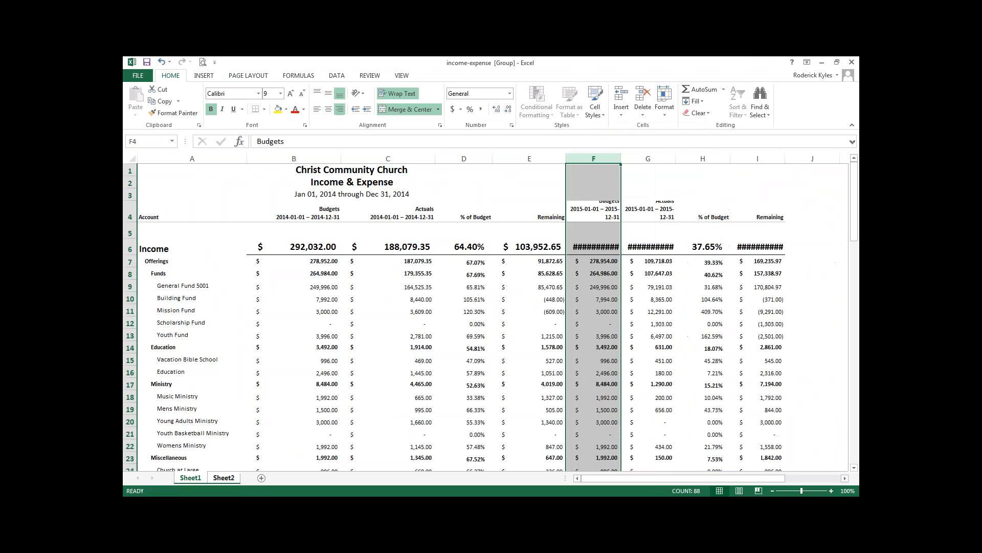
Autofit the widths of the 2015 Budgets, Actuals and Remaining columns F, G and I
click(625, 310)
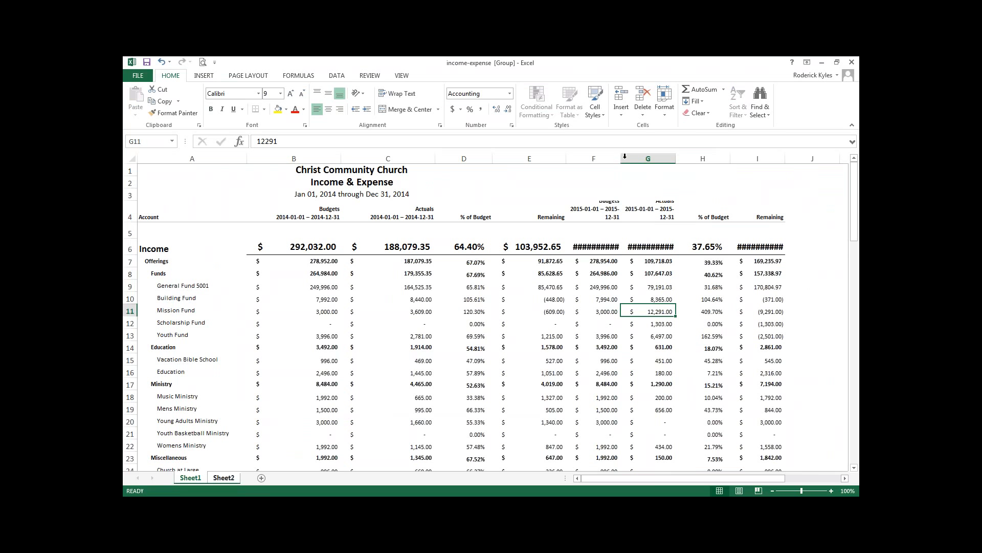
double_click(621, 159)
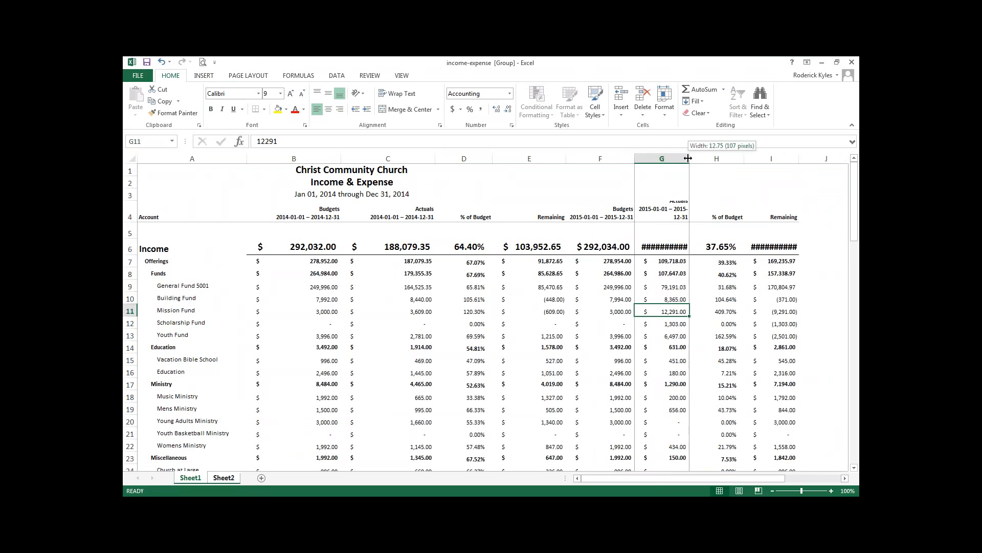
double_click(690, 159)
double_click(813, 159)
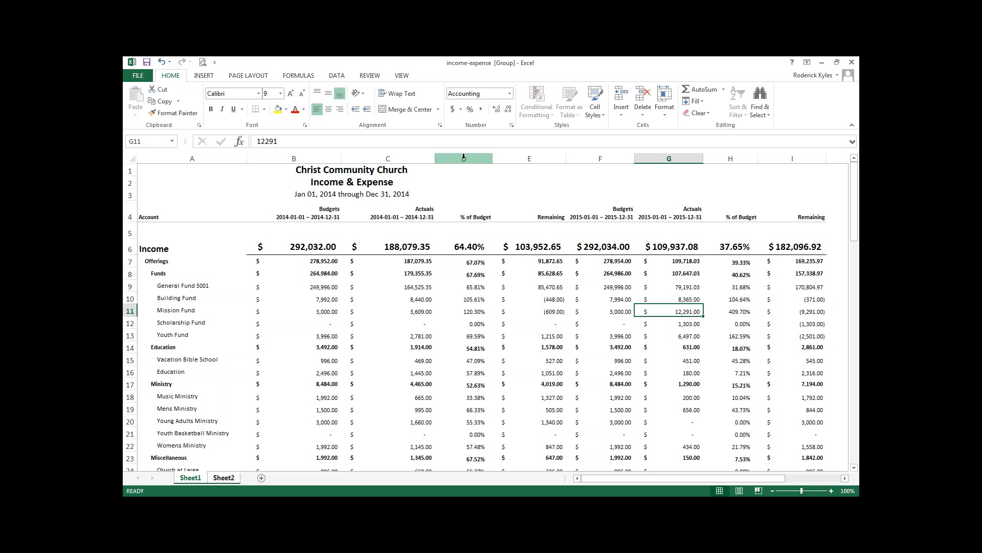
Examine the formulas in the Offerings row across columns D, E and F
click(476, 264)
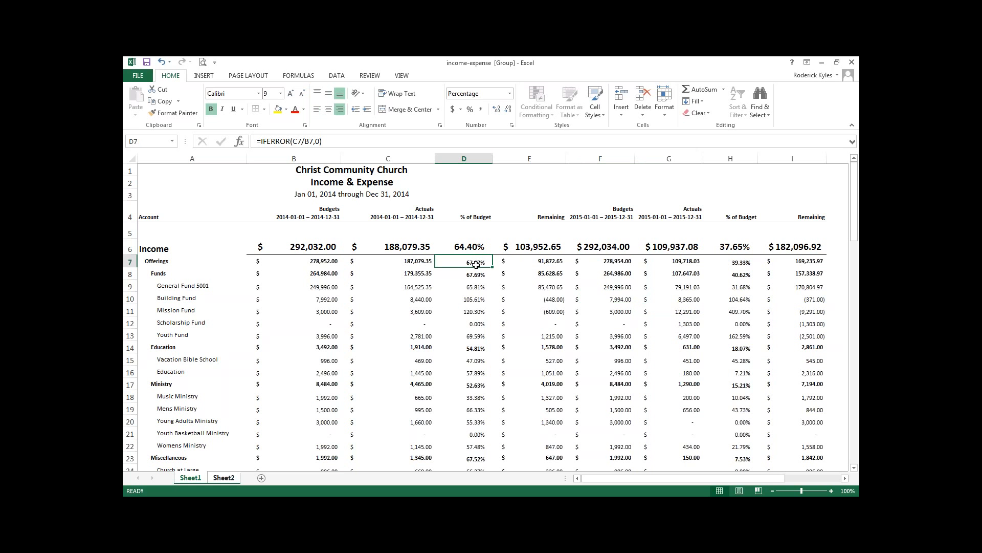
key(Right)
key(Right)
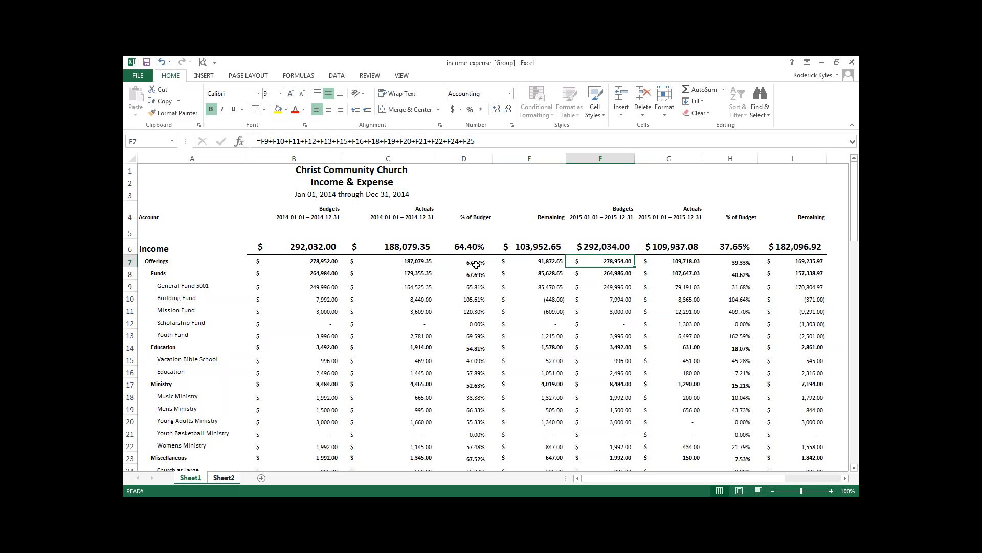
click(535, 262)
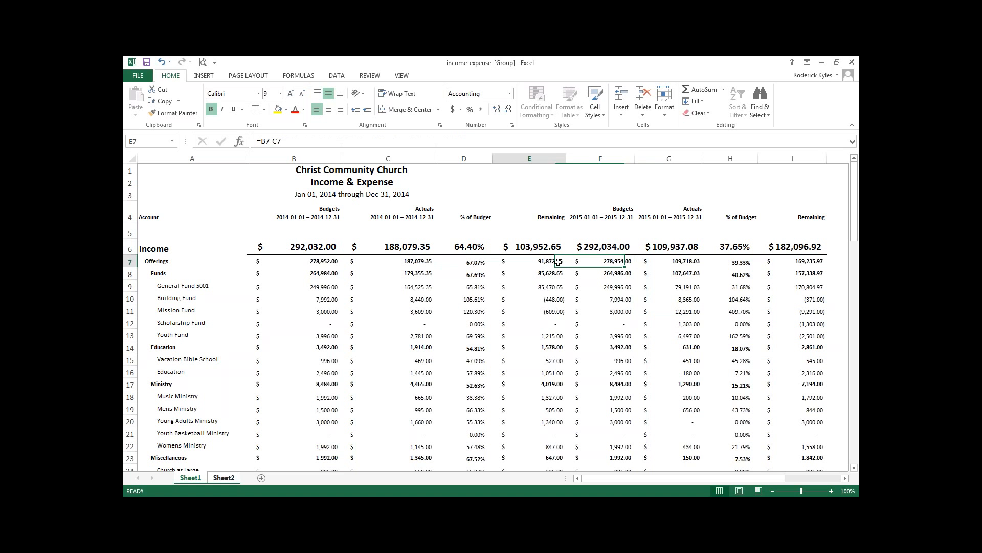
click(608, 262)
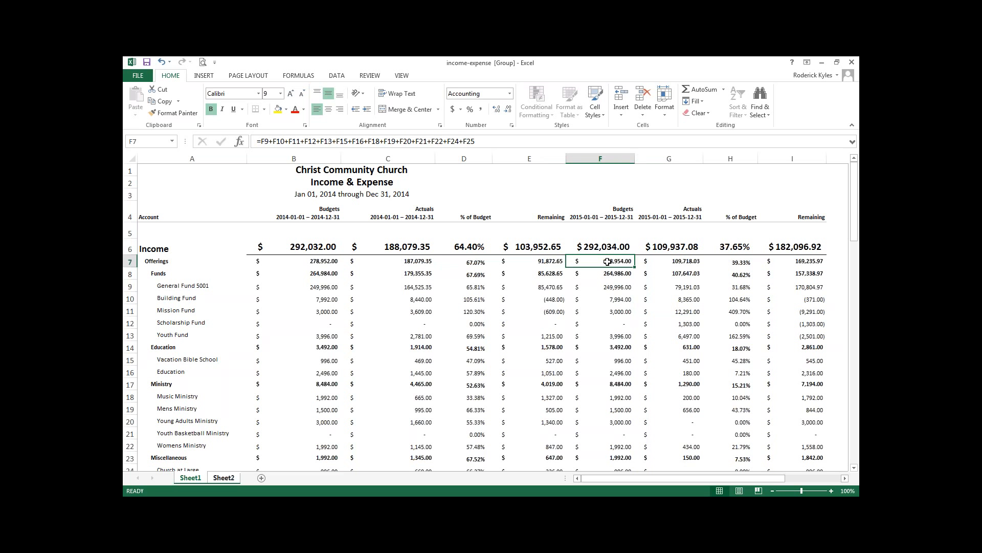
Copy the entire sheet and paste it over itself as values only, and check several cells for remaining formulas
click(128, 159)
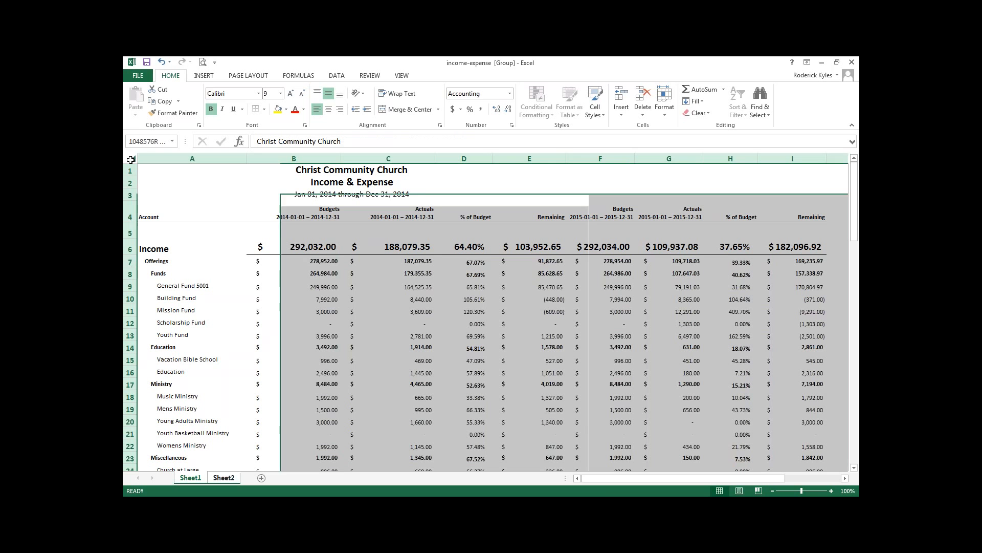
right_click(181, 224)
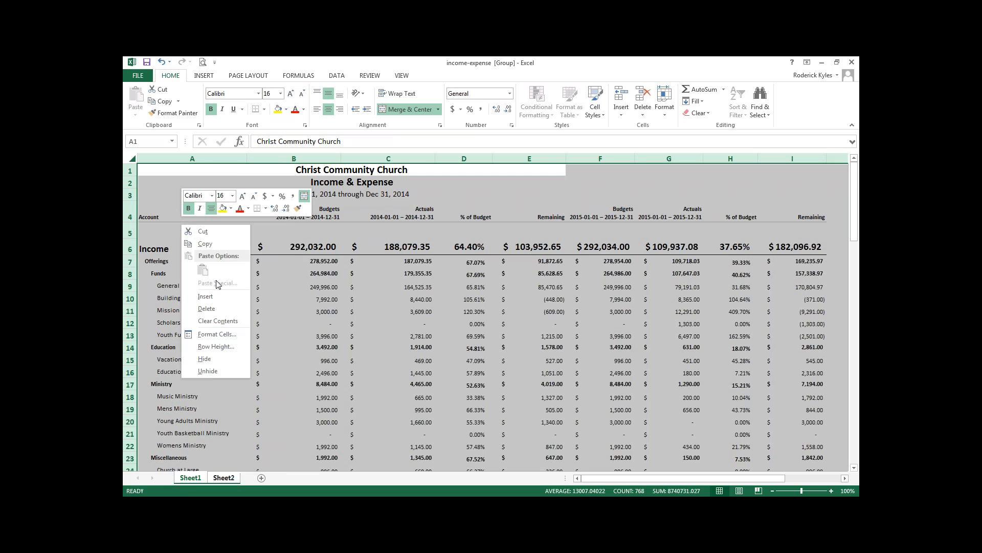
click(218, 244)
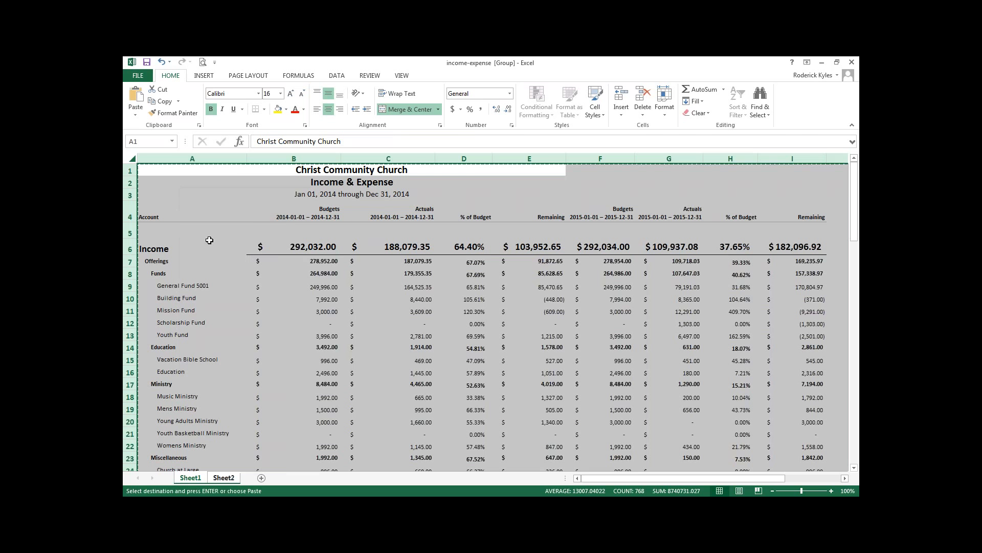
right_click(199, 217)
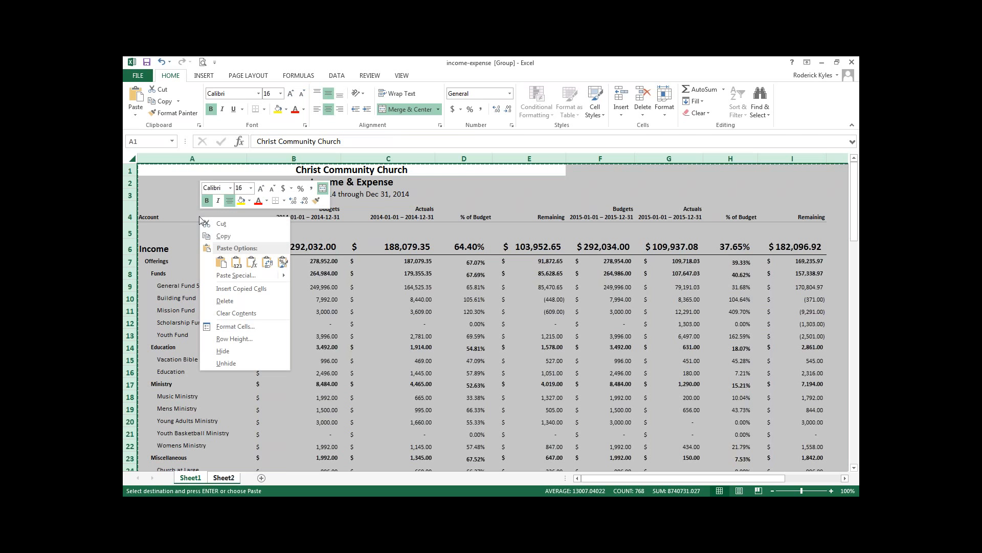
click(236, 263)
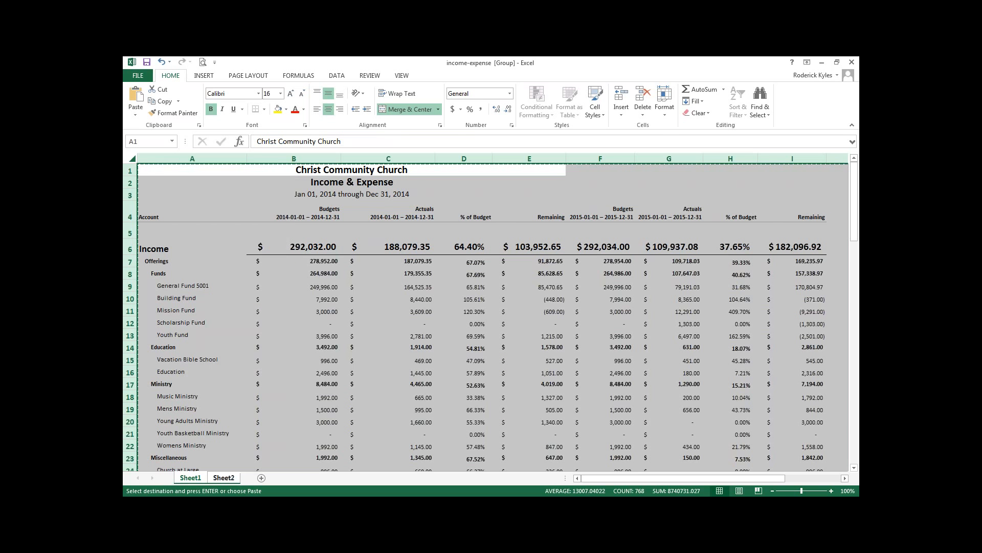
click(426, 276)
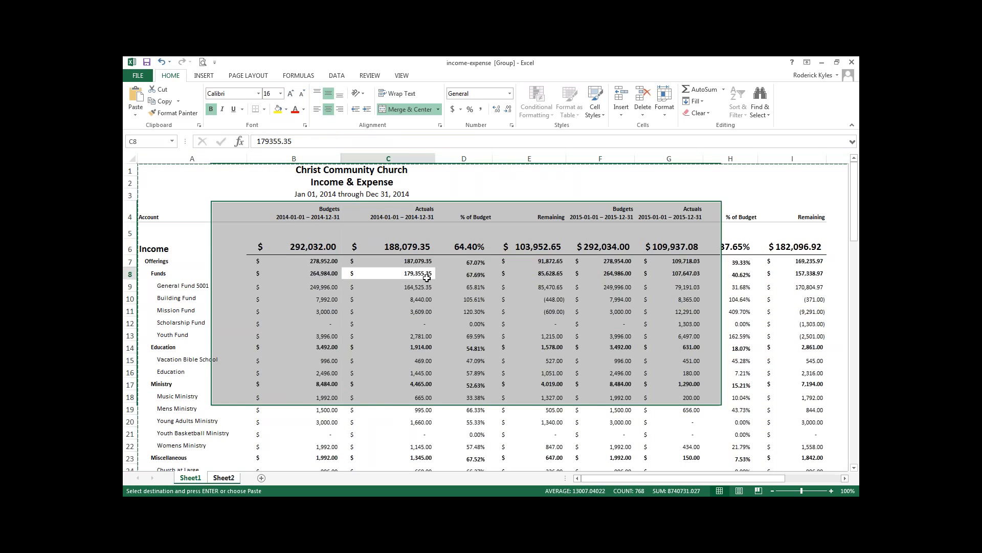
click(557, 260)
click(558, 283)
click(533, 263)
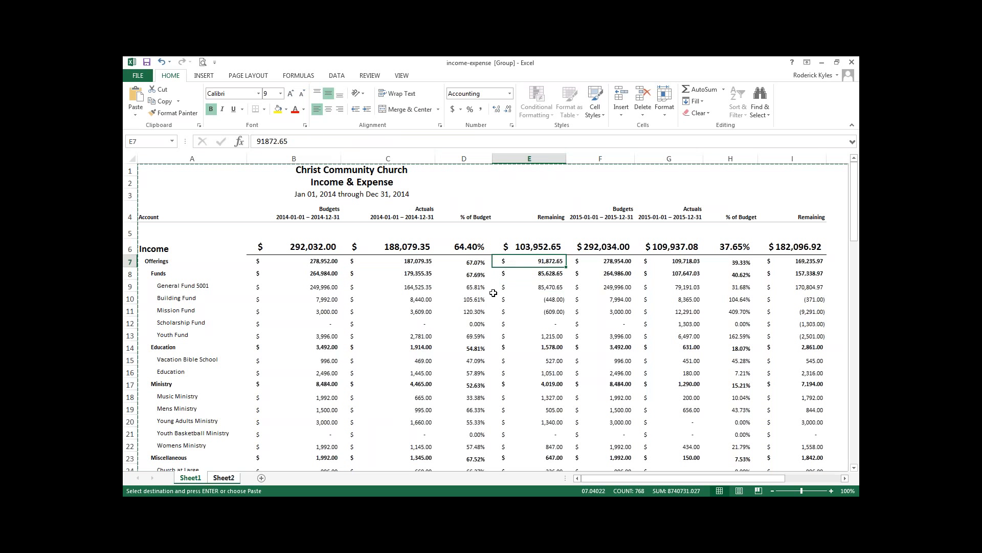
click(454, 295)
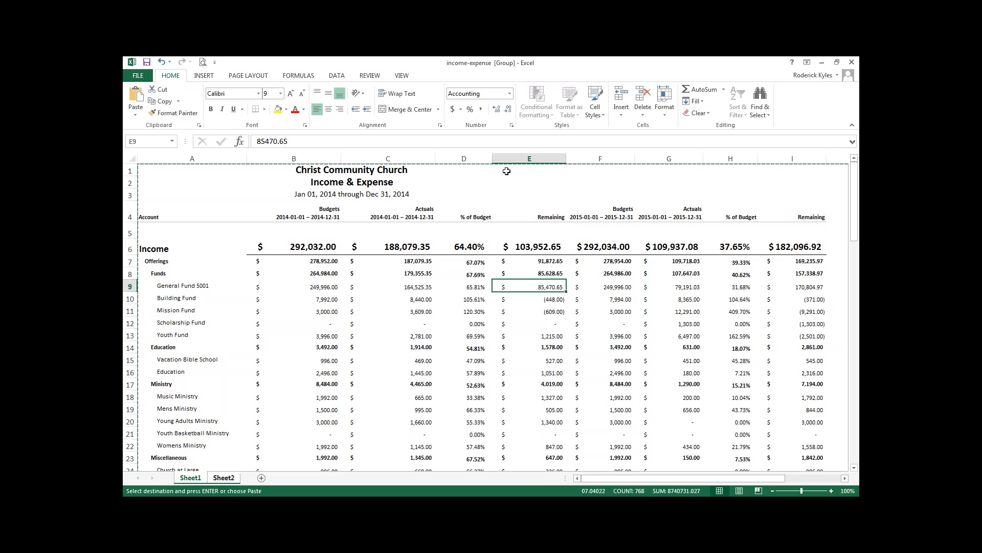
Delete columns D to F, the 2014 % of Budget and Remaining columns and the 2015 Budgets column
click(458, 158)
drag(458, 158, 587, 162)
right_click(530, 191)
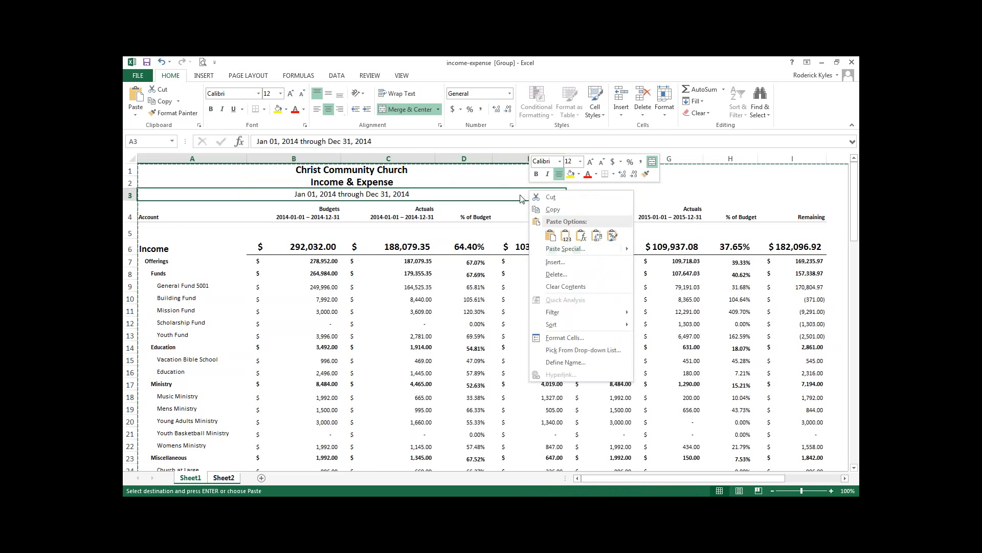
click(504, 188)
drag(463, 159, 585, 159)
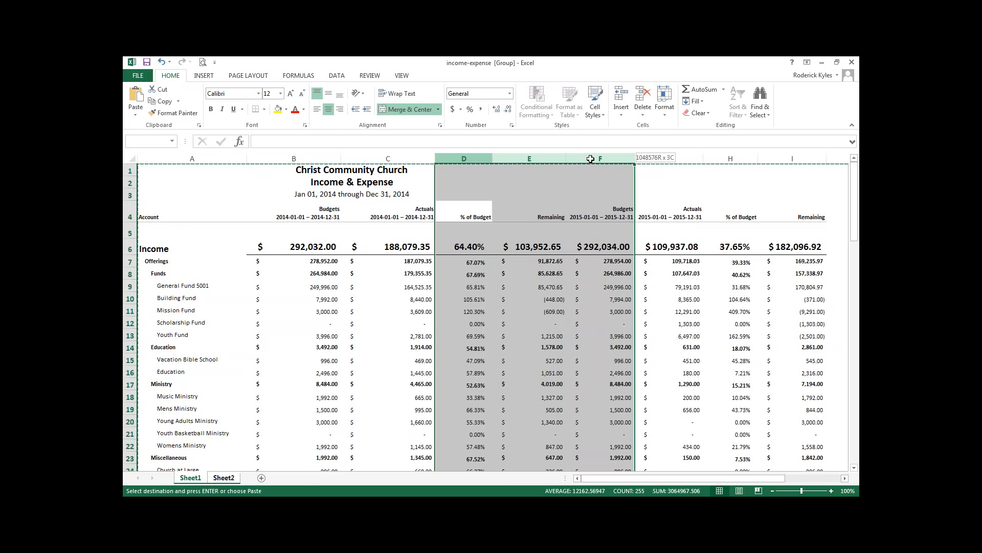
right_click(532, 163)
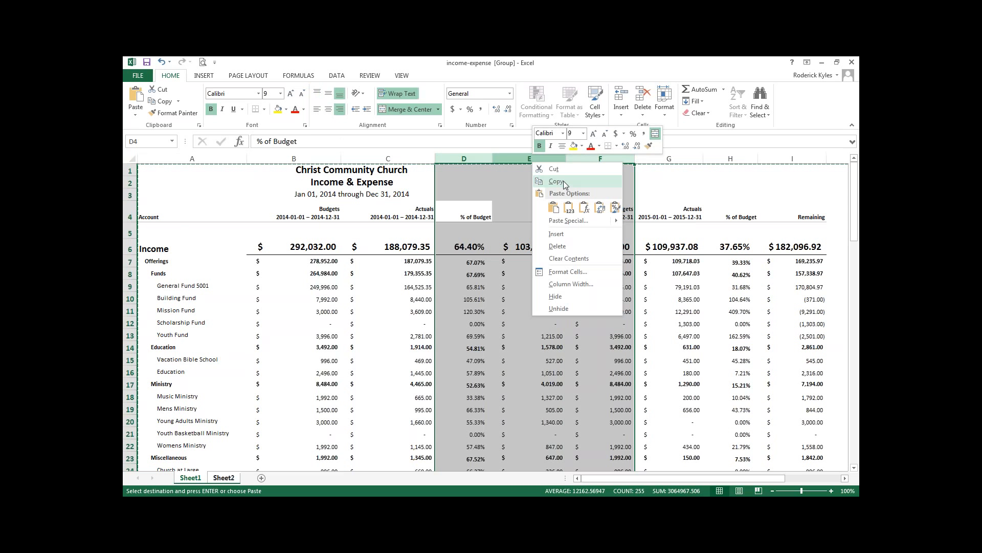
click(567, 248)
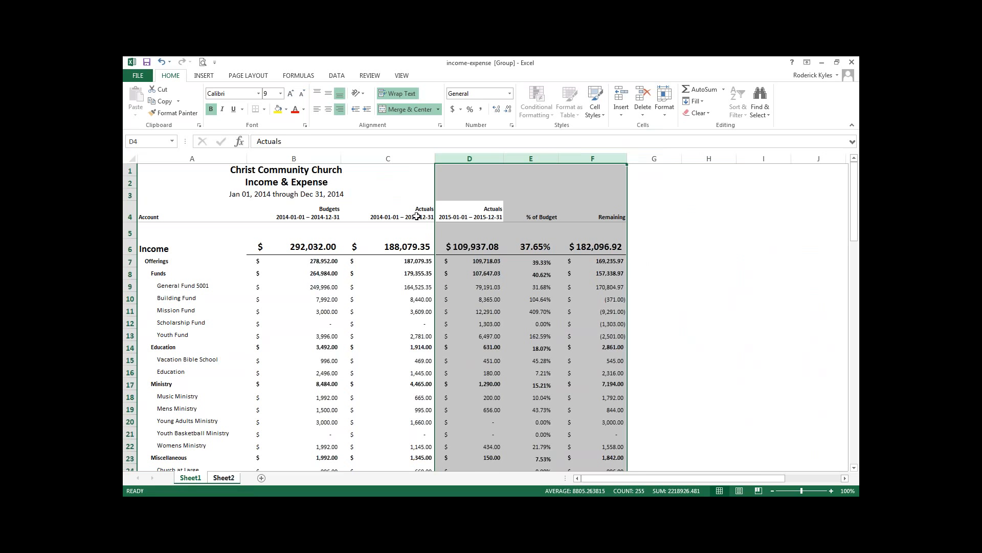
Delete the 2015 % of Budget and Remaining columns and the 2014 Budgets column
drag(534, 159, 592, 158)
right_click(594, 160)
click(634, 247)
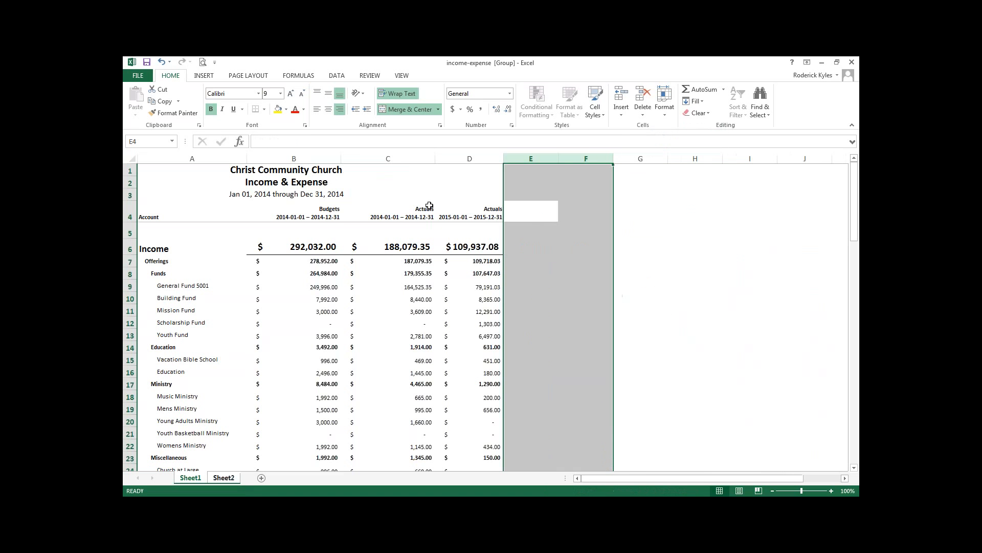
right_click(315, 153)
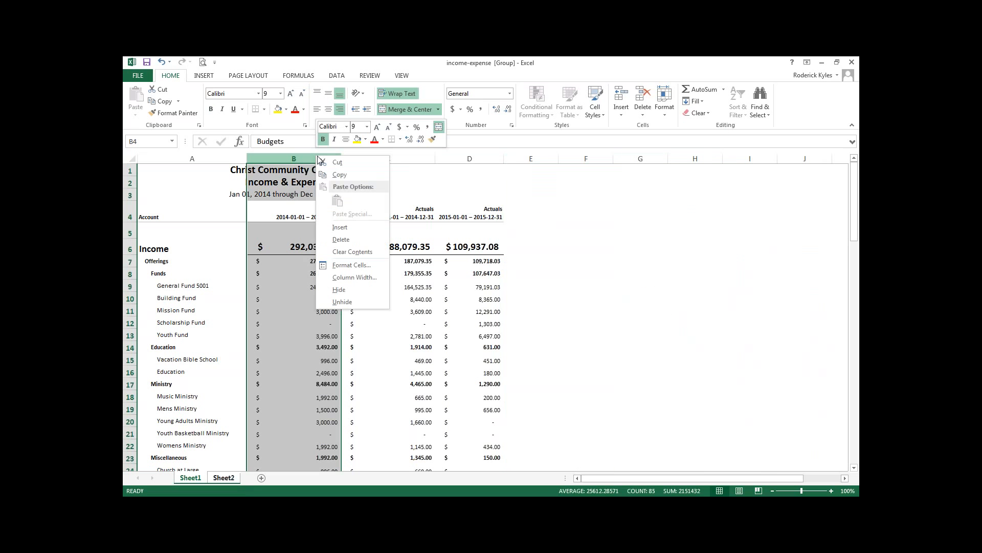
click(353, 240)
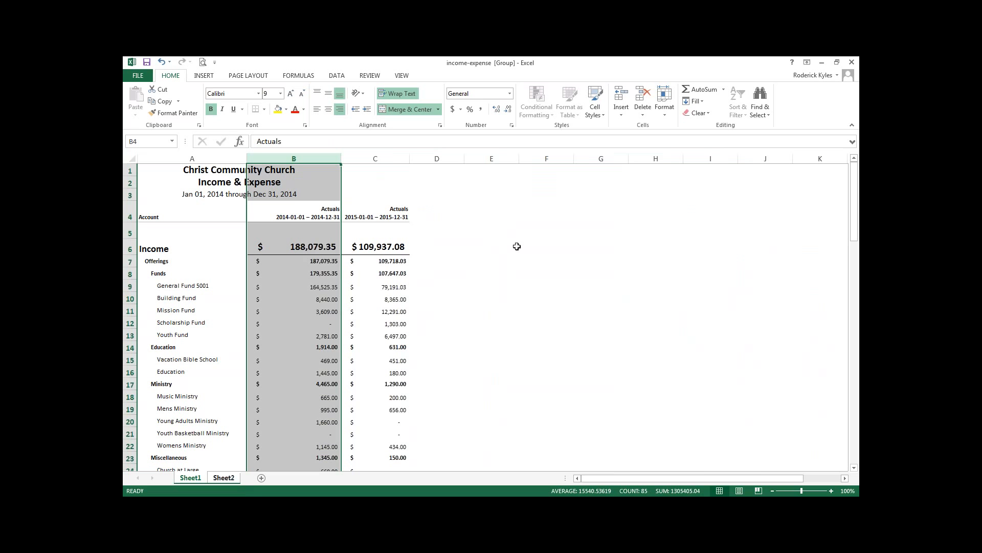
Minimize both Excel workbooks and open the Budgets settings page in Church360 Ledger
click(823, 63)
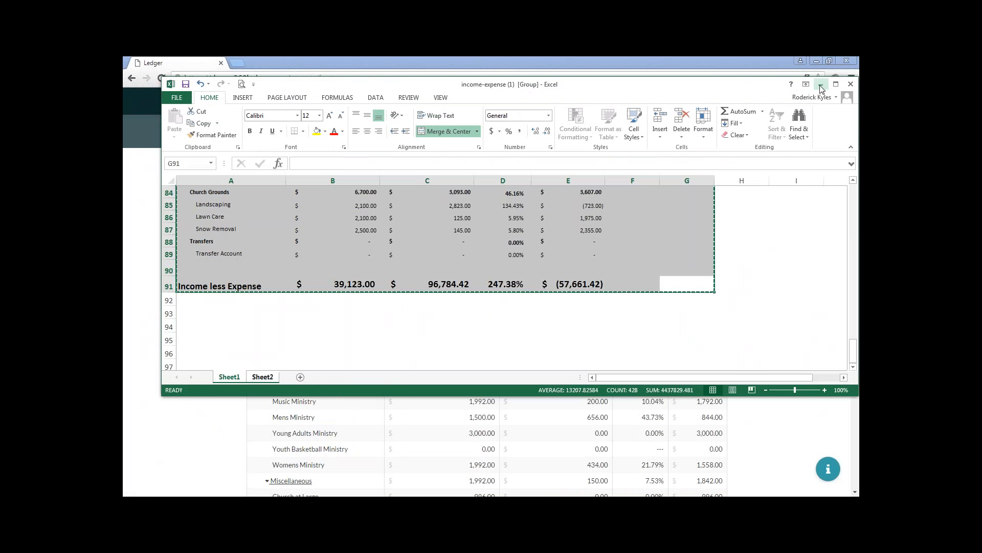
click(821, 85)
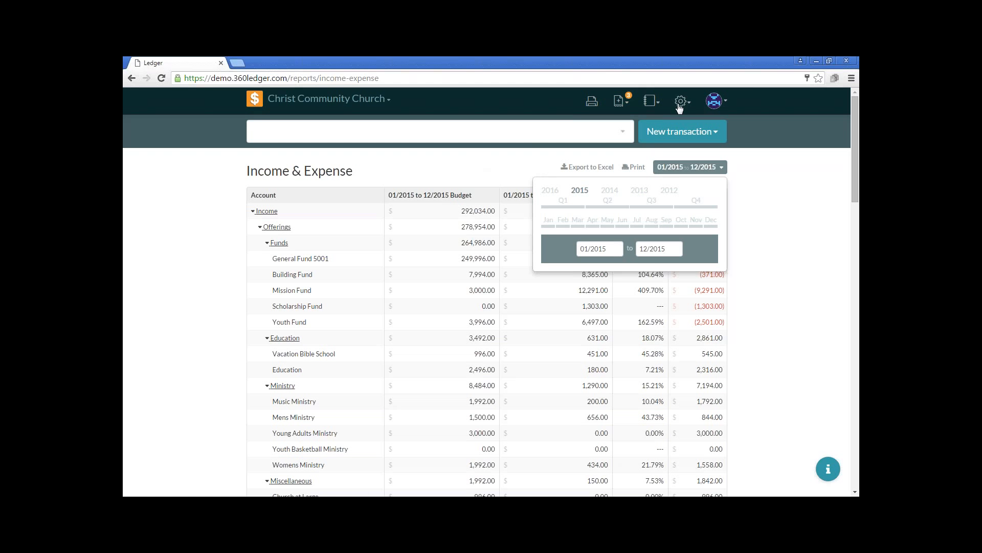
click(713, 168)
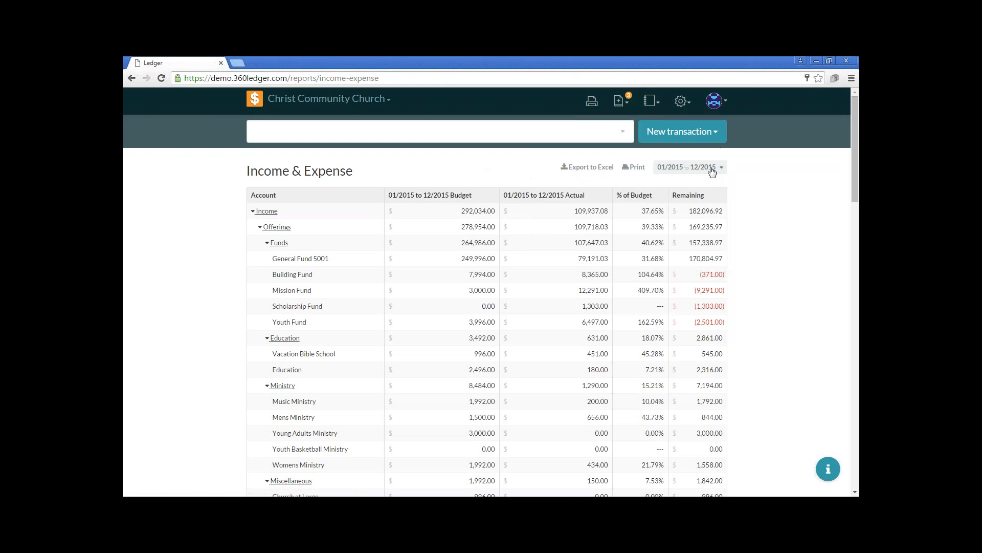
click(682, 101)
click(650, 144)
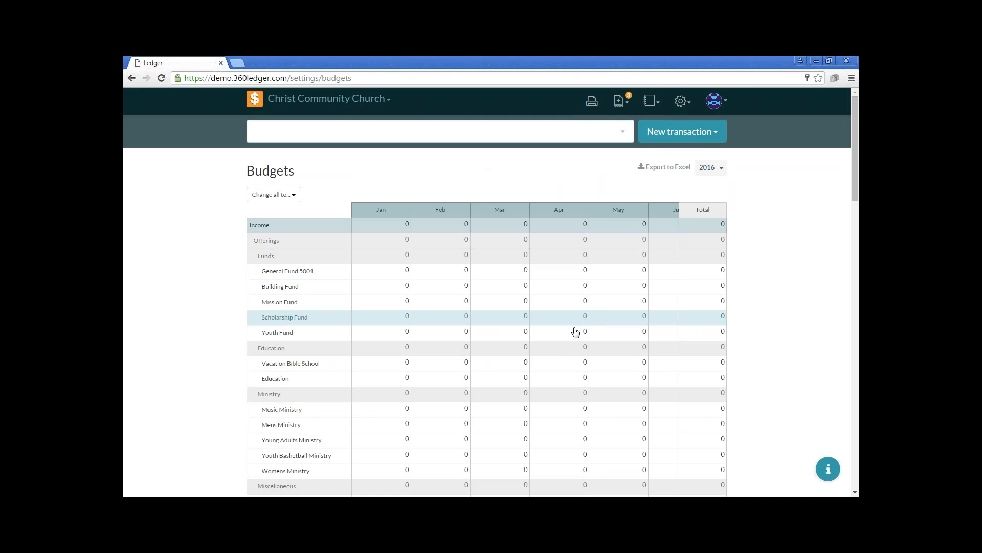
Set the January 2016 budget for General Fund 5001 to 21000
scroll(559, 344, down, 1)
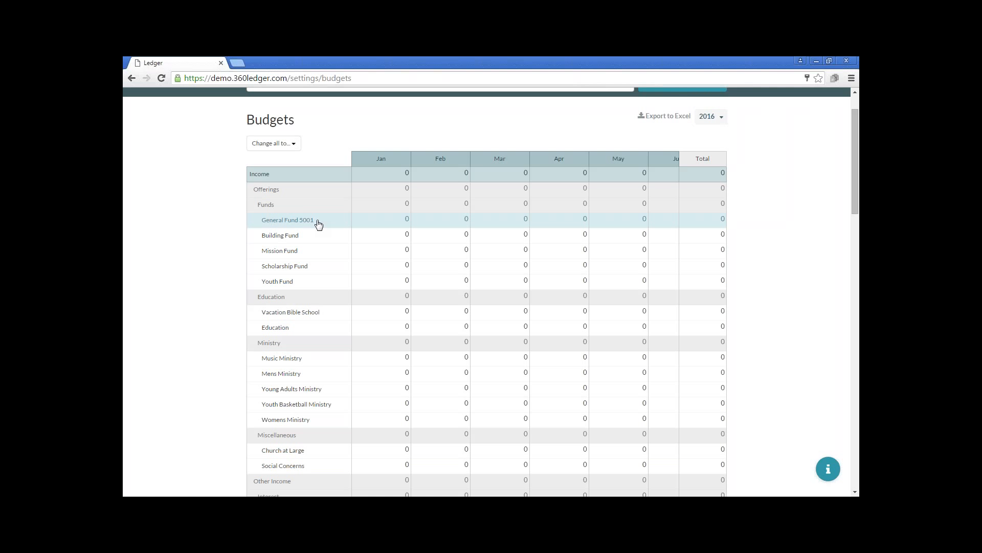
click(379, 220)
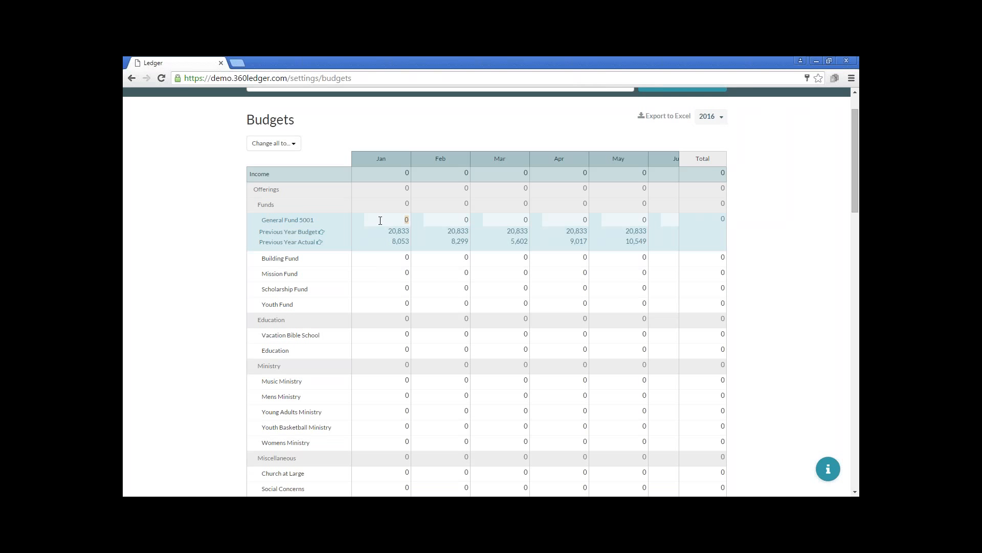
text(20)
text(1000)
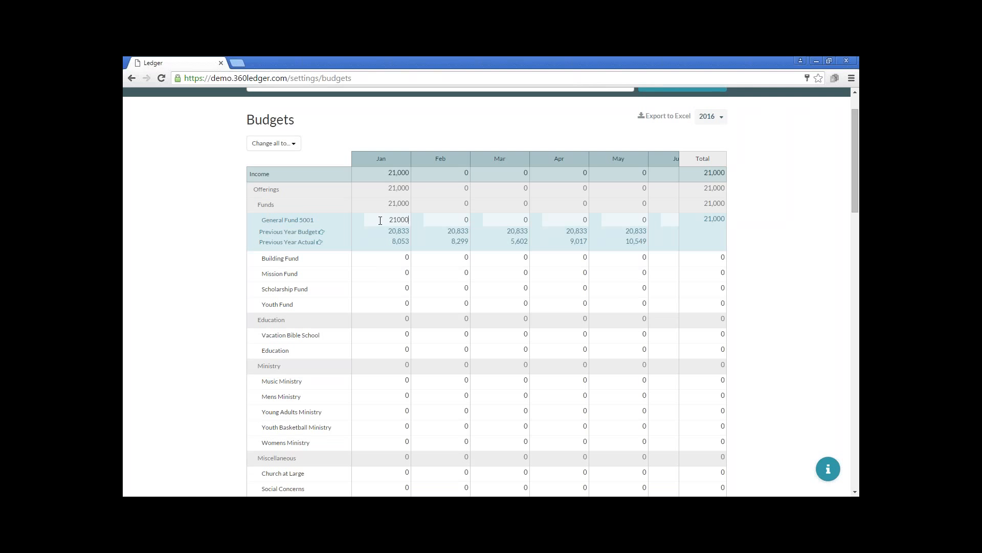
Copy the January 2016 budget of 21000 for General Fund 5001 into February through May
drag(380, 221, 409, 220)
click(443, 221)
key(ctrl+v)
key(Tab)
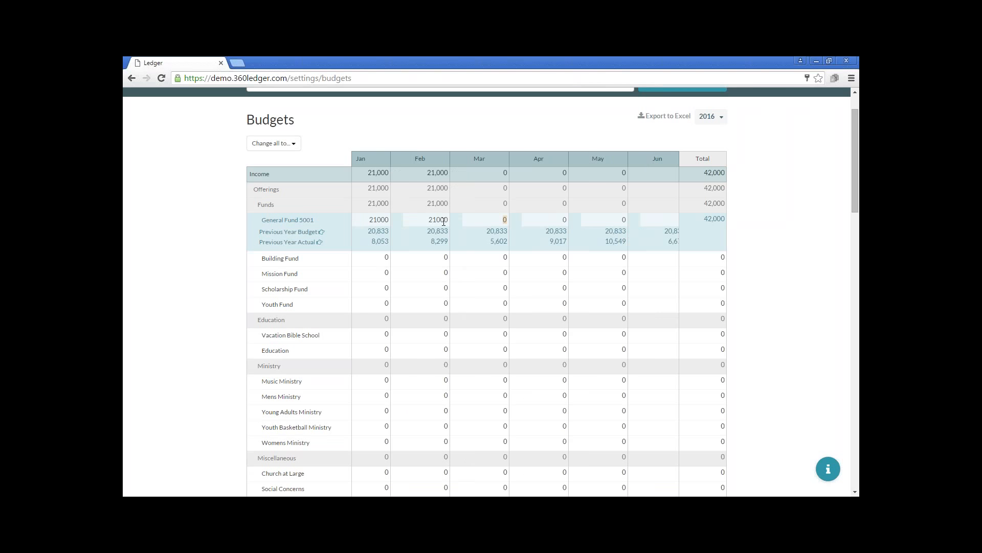
key(ctrl+v)
key(Tab)
key(ctrl+v)
key(Tab)
key(ctrl+v)
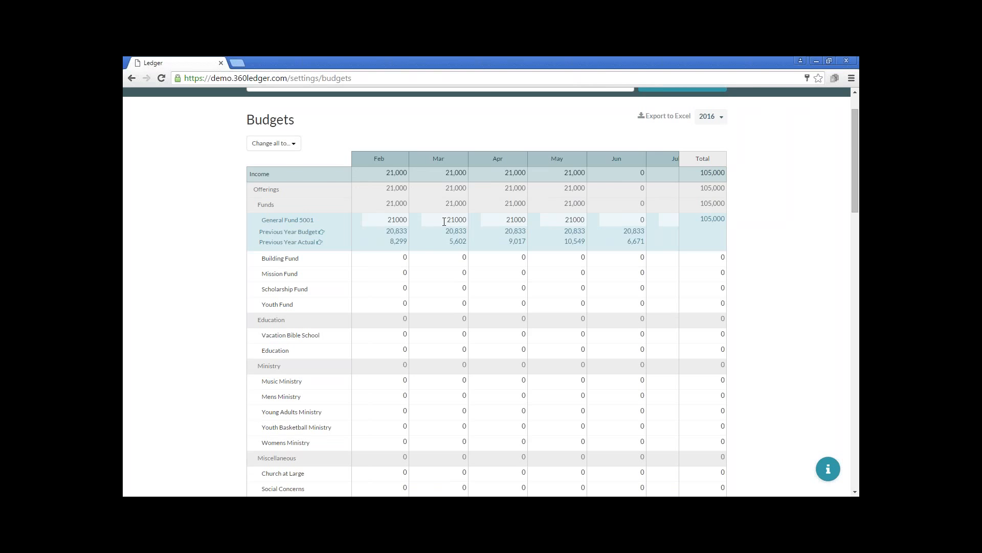
Fill the General Fund 5001 budget with the previous year's actual amounts, save the changes and dismiss the notification
click(320, 242)
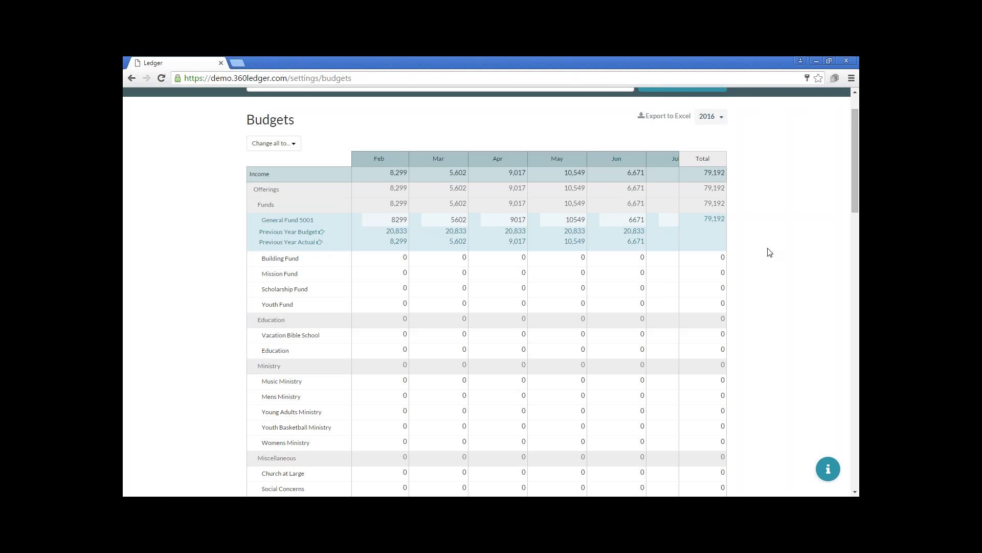
scroll(629, 256, down, 15)
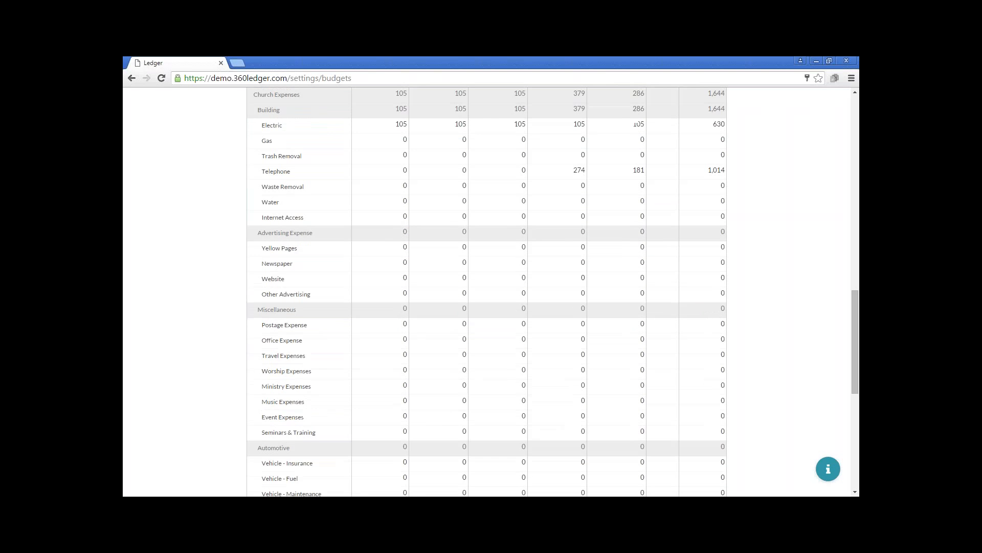
scroll(636, 256, down, 10)
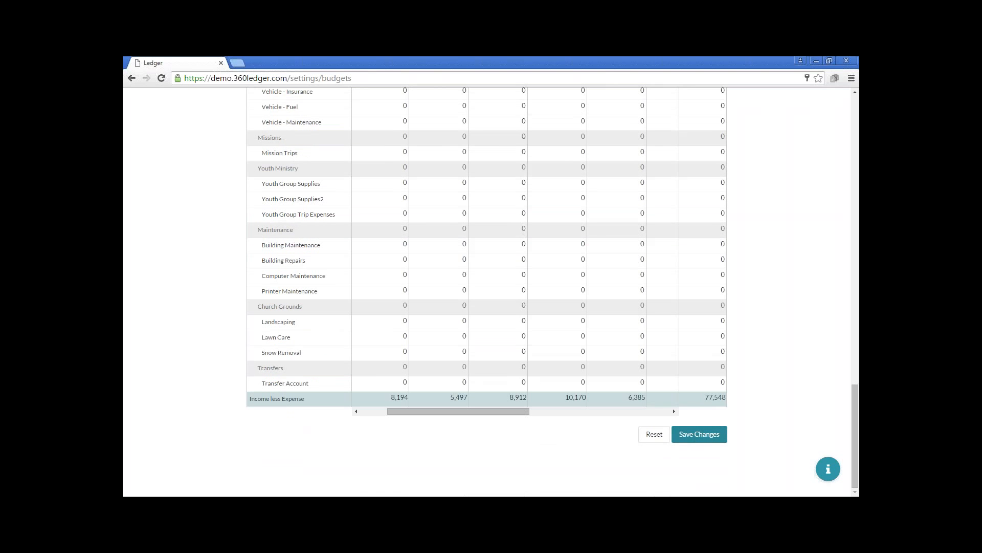
click(688, 433)
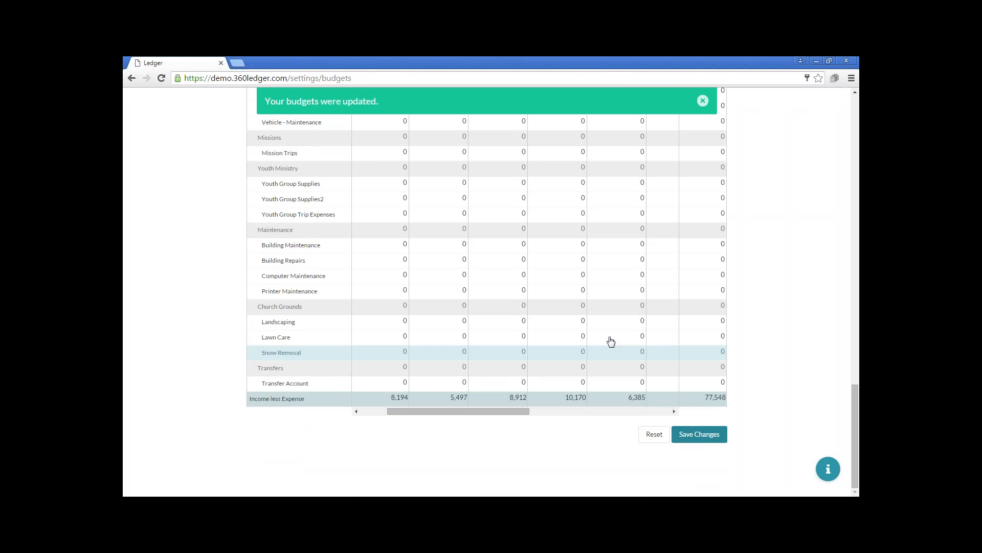
click(703, 101)
Change all 2016 budgets to last year's budget and save the changes
scroll(616, 231, up, 12)
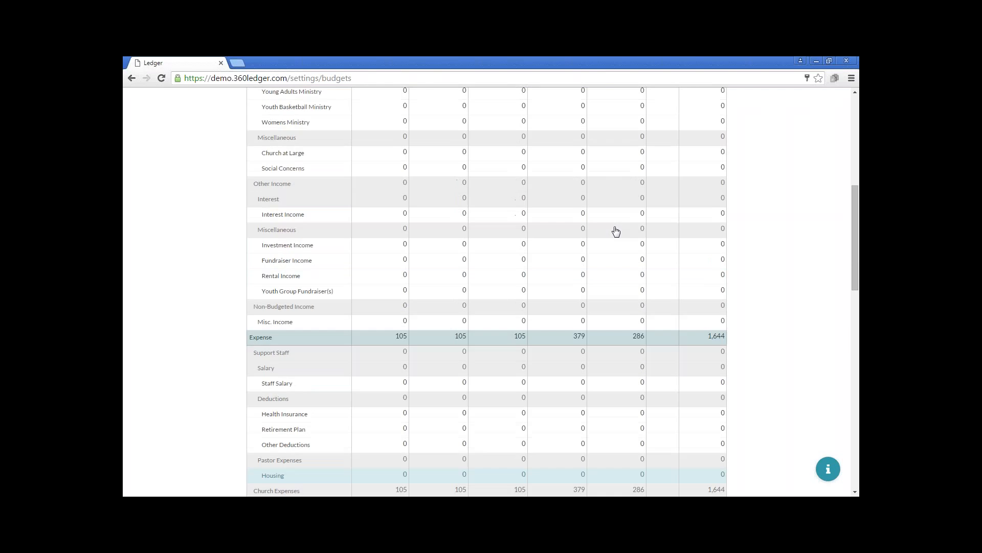
scroll(616, 232, up, 7)
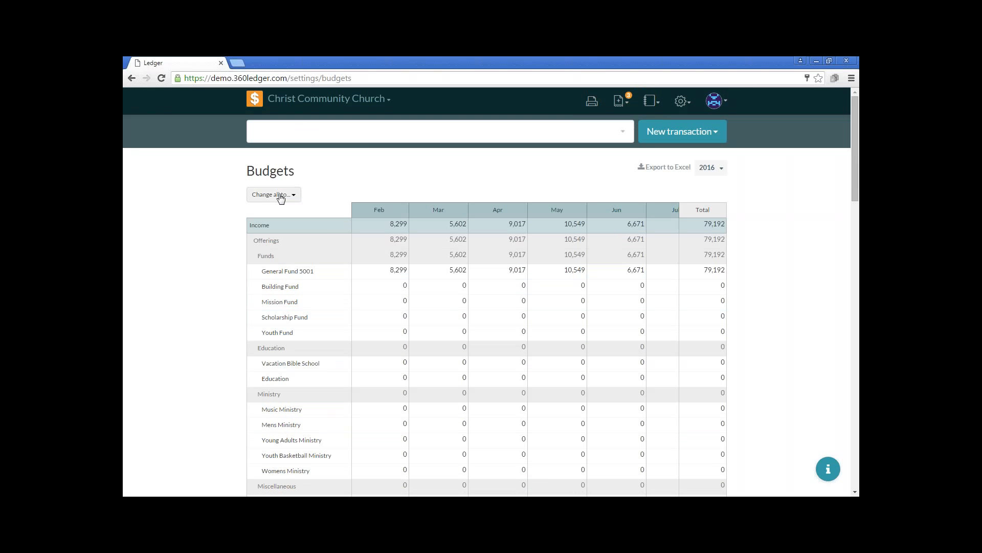
click(281, 198)
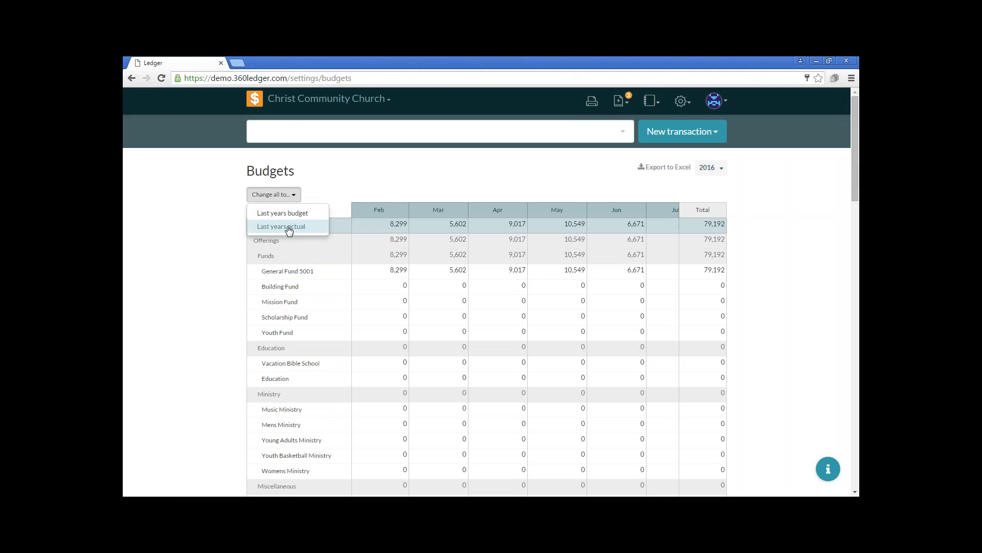
click(291, 215)
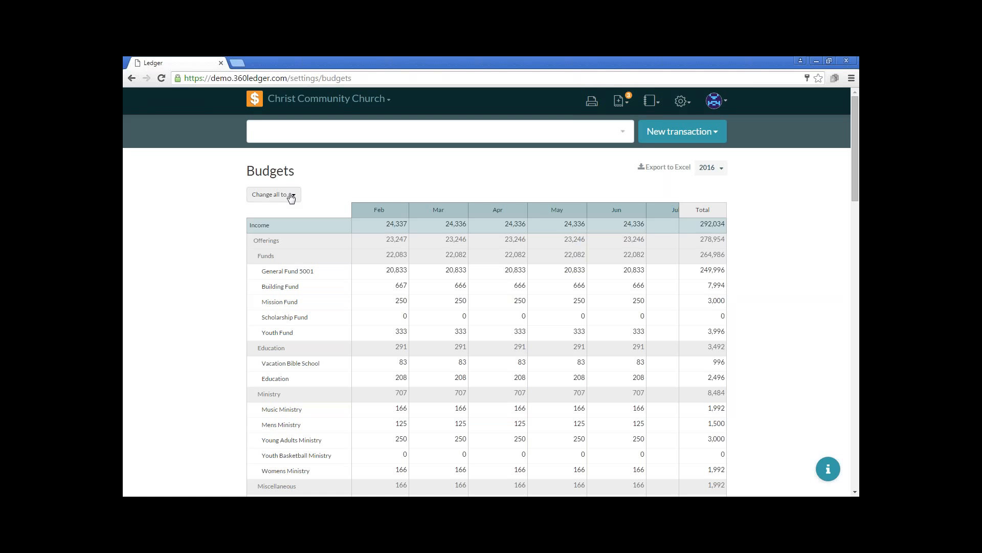
scroll(539, 223, down, 20)
scroll(662, 352, down, 5)
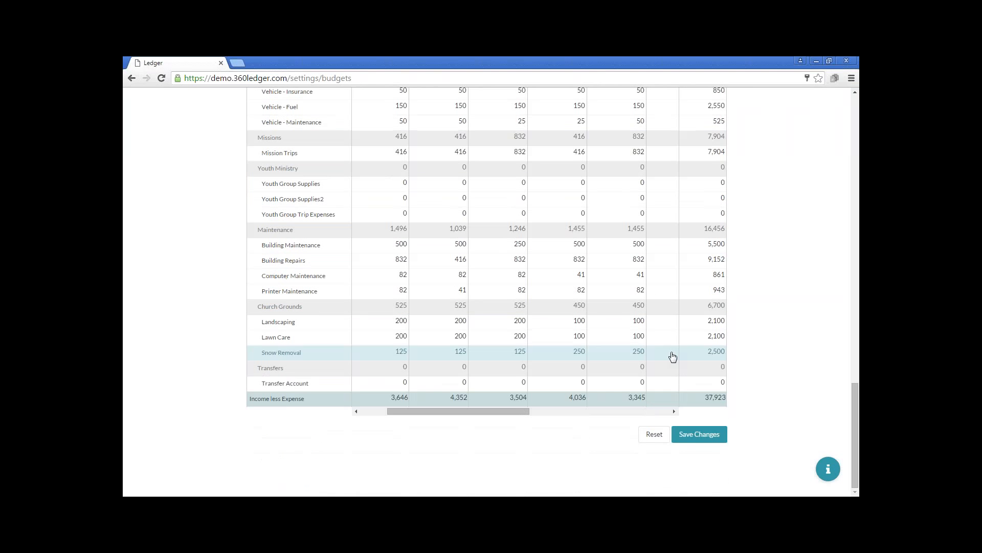
click(682, 433)
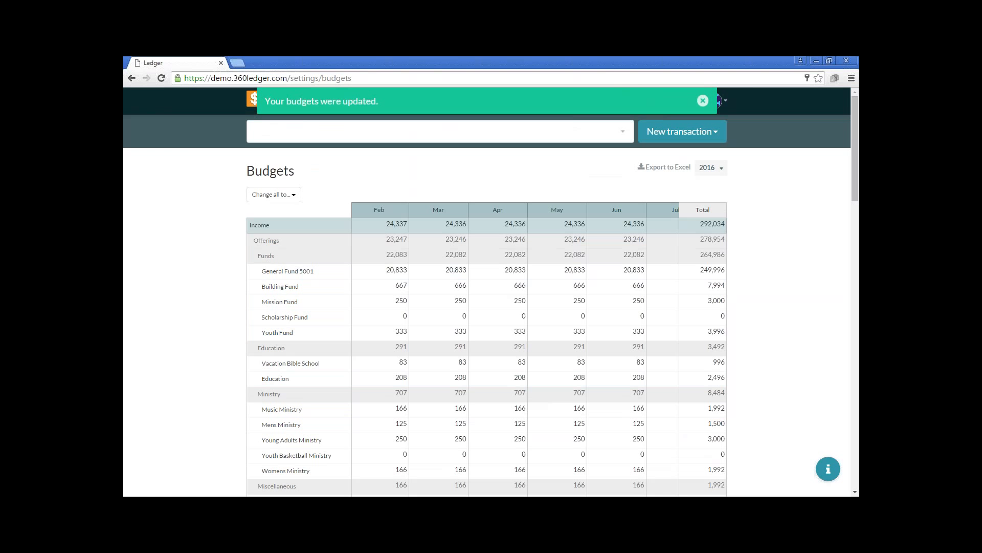
Export the 2016 budget to Excel and open the downloaded budget.xls, accepting the file format warning
click(678, 171)
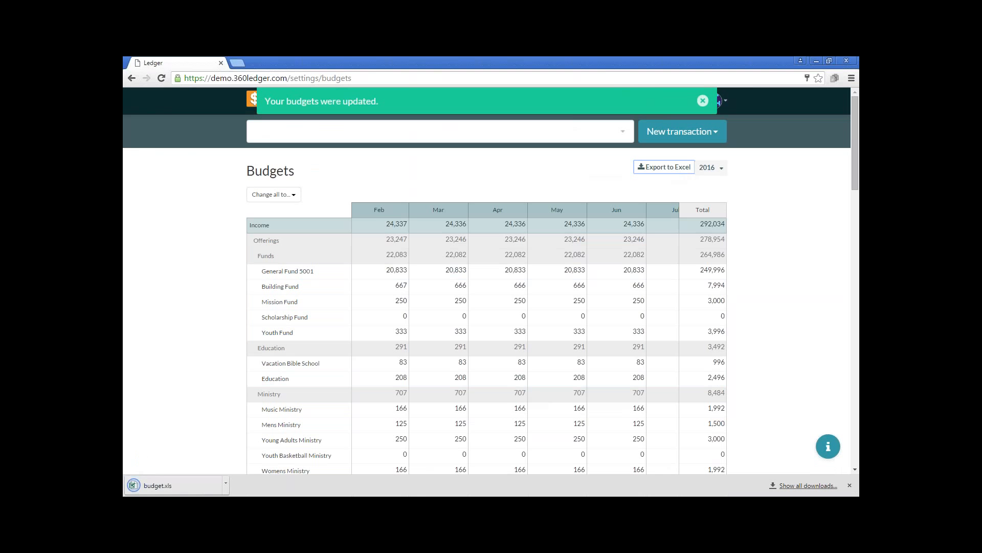
click(172, 489)
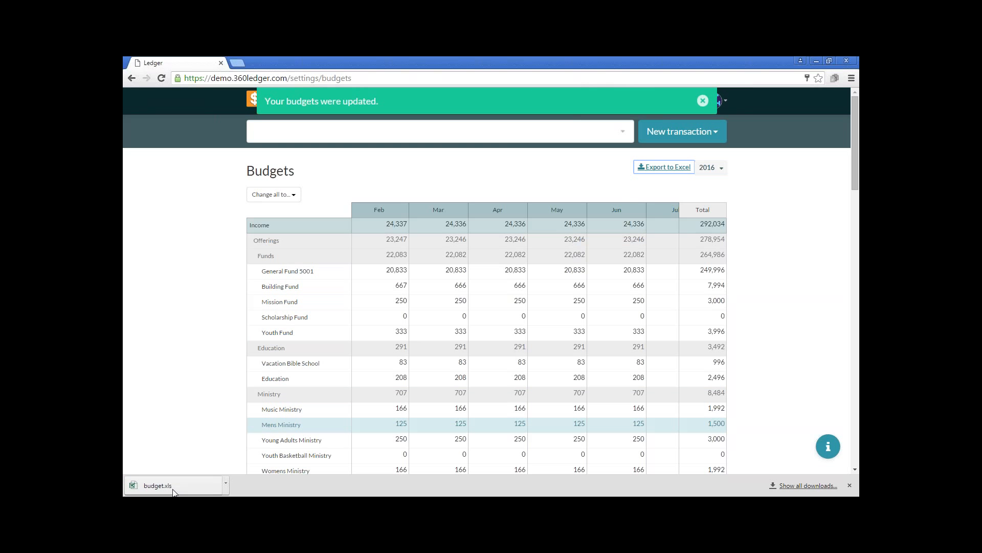
click(173, 491)
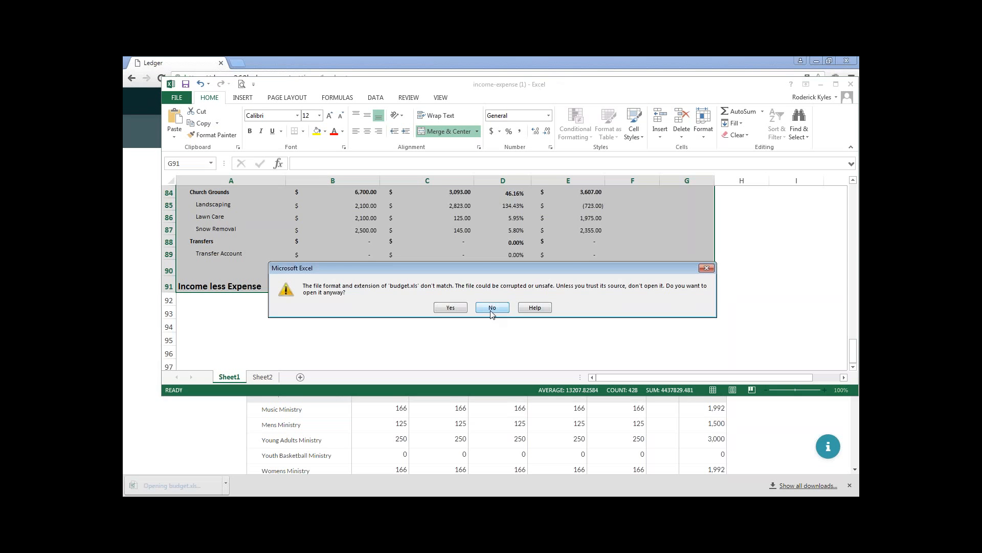
click(448, 308)
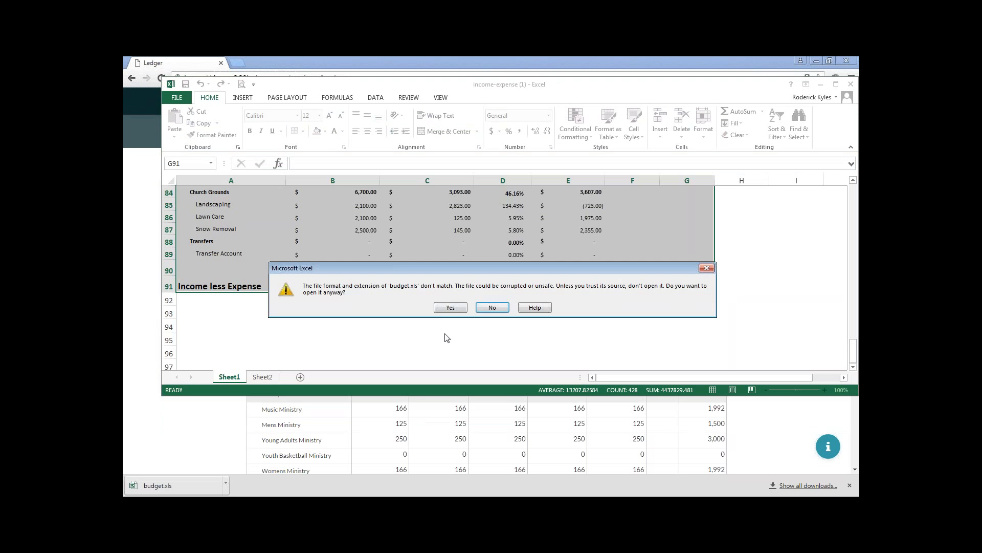
click(451, 307)
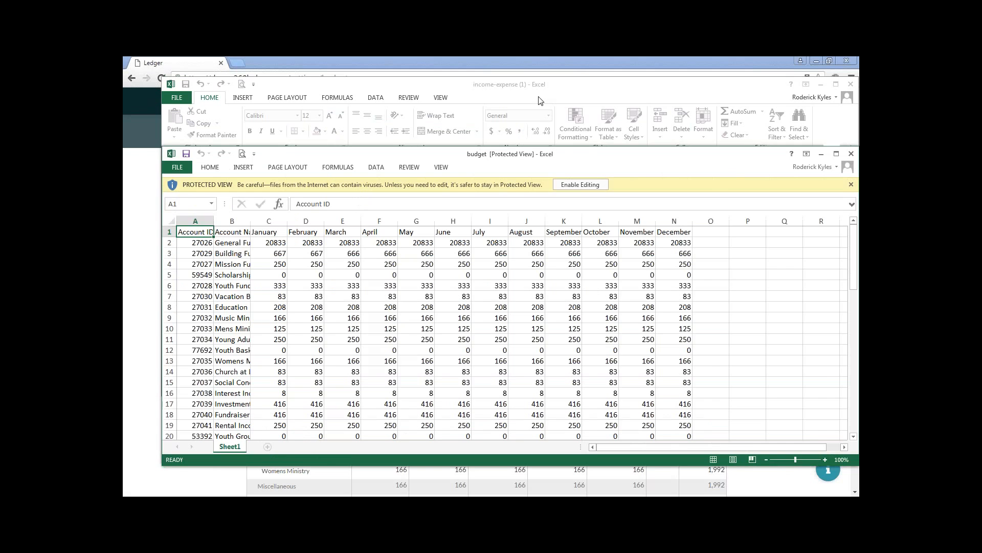
Move the income-expense (1) window aside, view the exported budget workbook maximized, and close it
drag(541, 91, 559, 244)
click(545, 219)
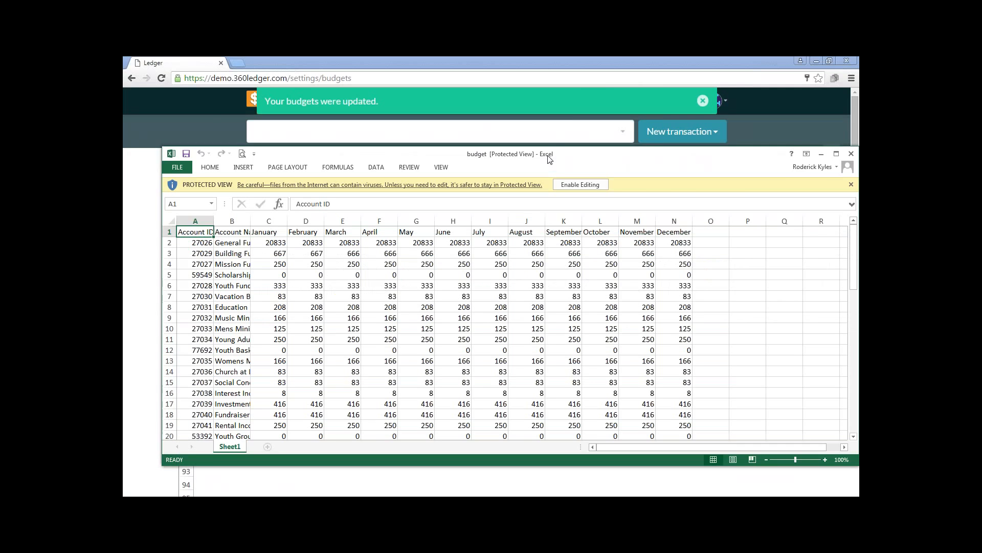
drag(547, 155, 549, 56)
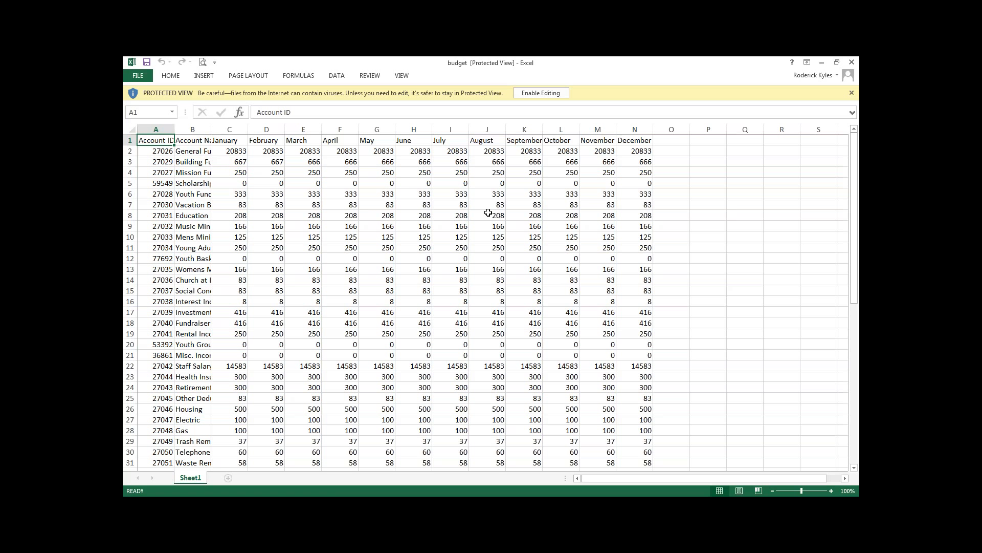
click(852, 92)
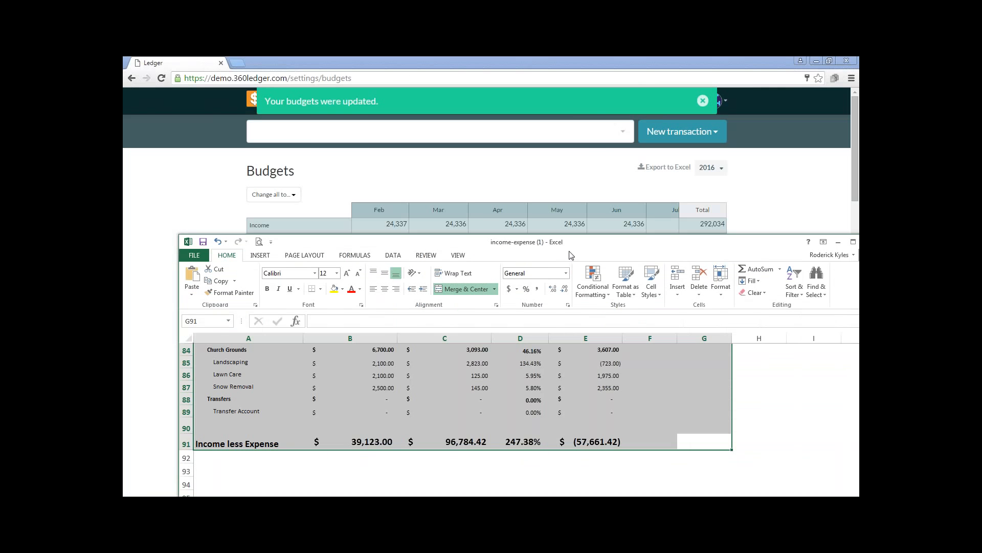
Close the income-expense (1) workbook without saving its changes
drag(569, 245, 479, 245)
click(775, 242)
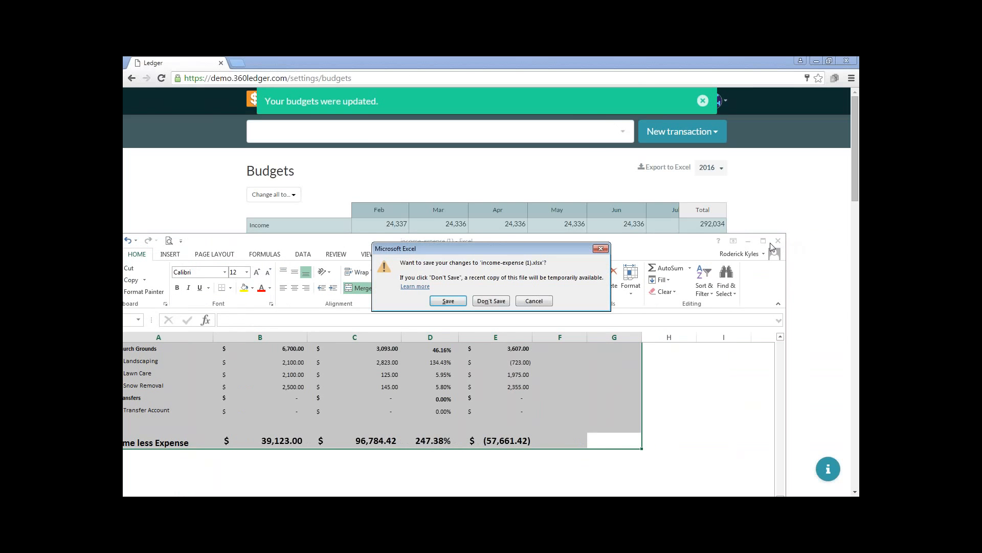
click(476, 302)
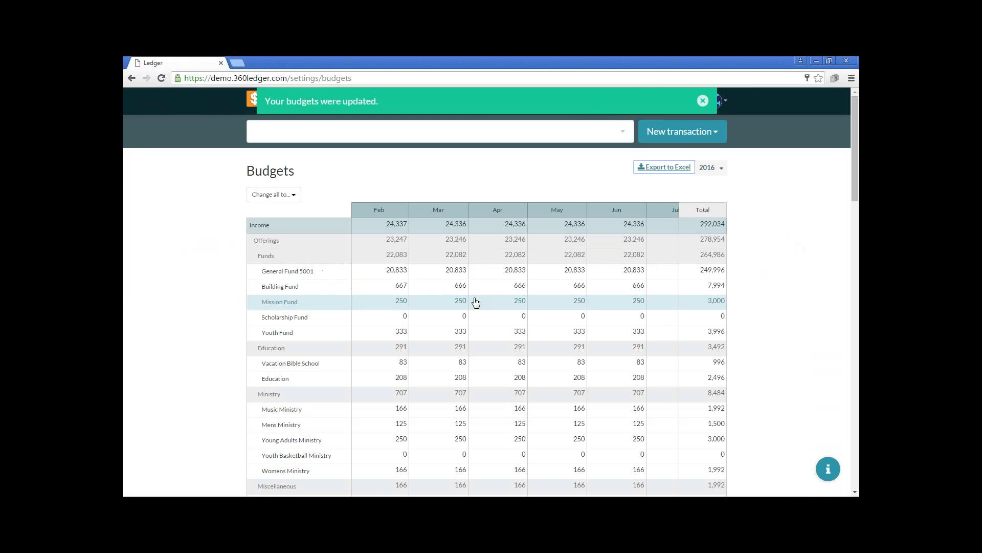
View the 2015 and 2014 budgets on the Budgets page, and return to the 2016 budget year
click(713, 170)
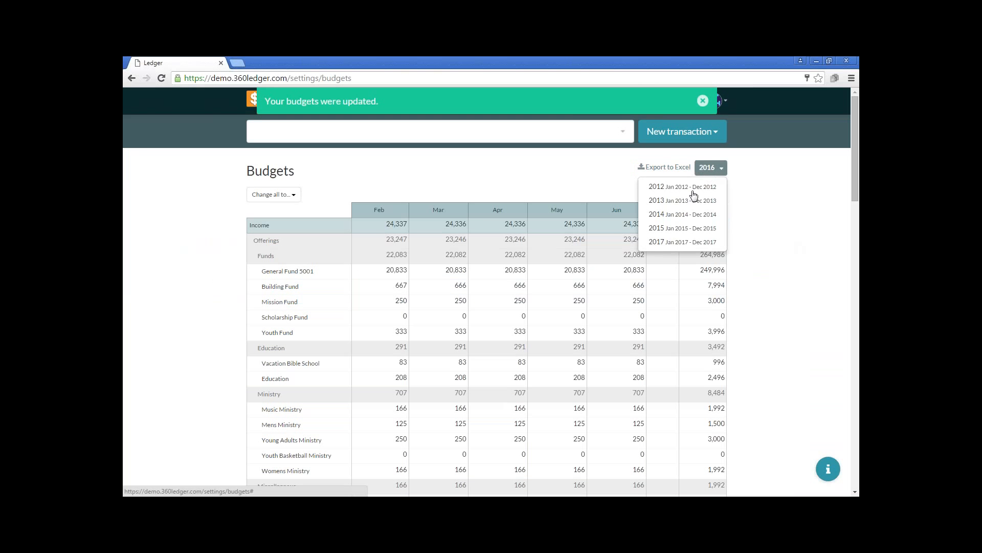
click(688, 234)
click(716, 172)
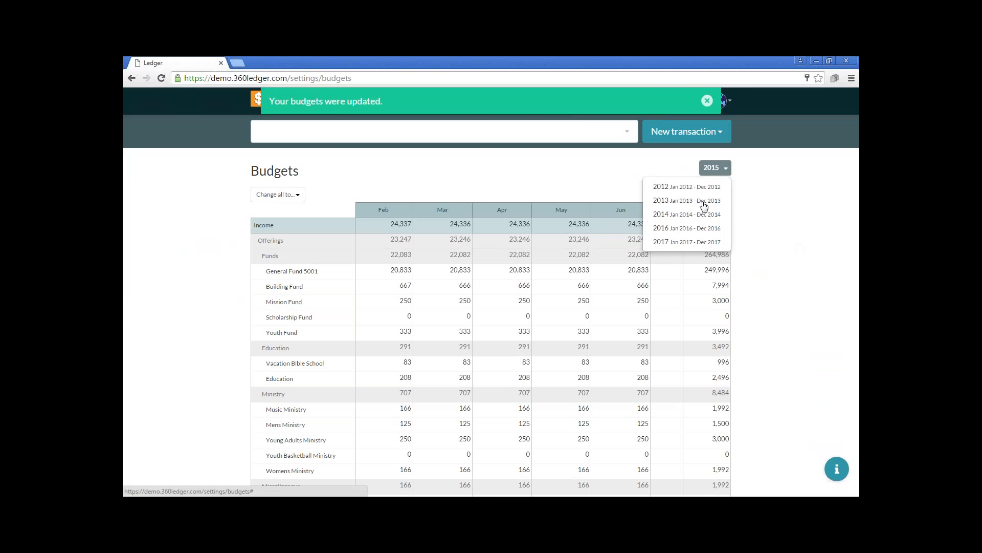
click(690, 214)
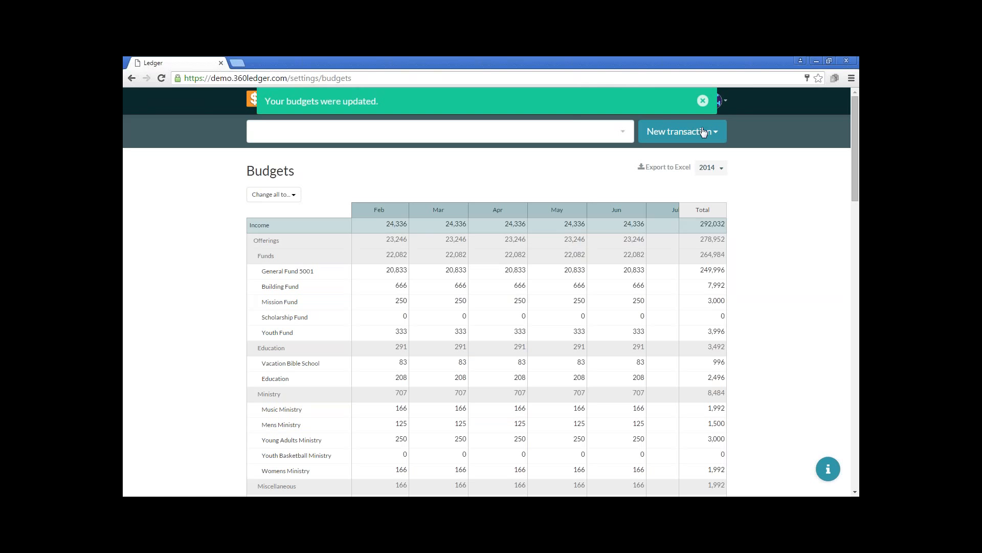
click(703, 103)
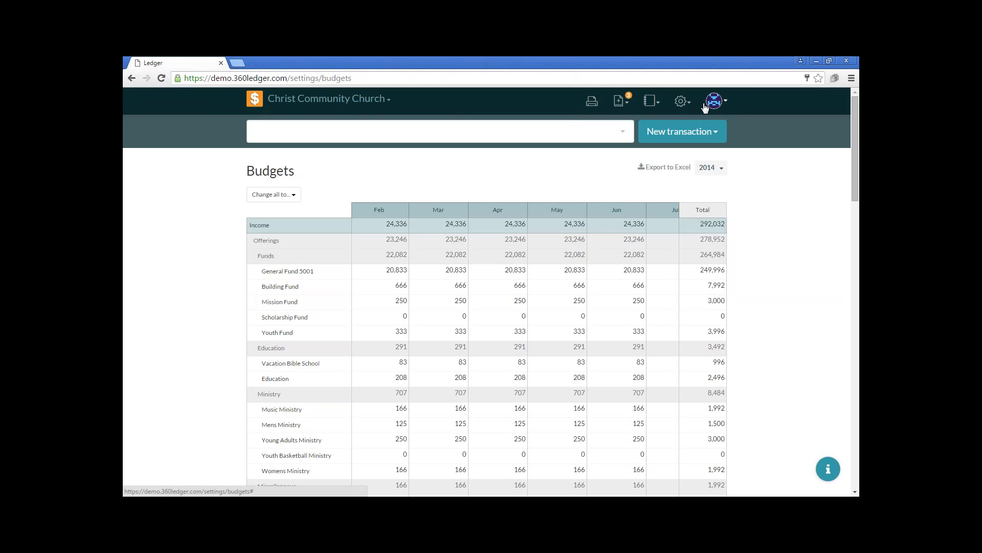
click(720, 172)
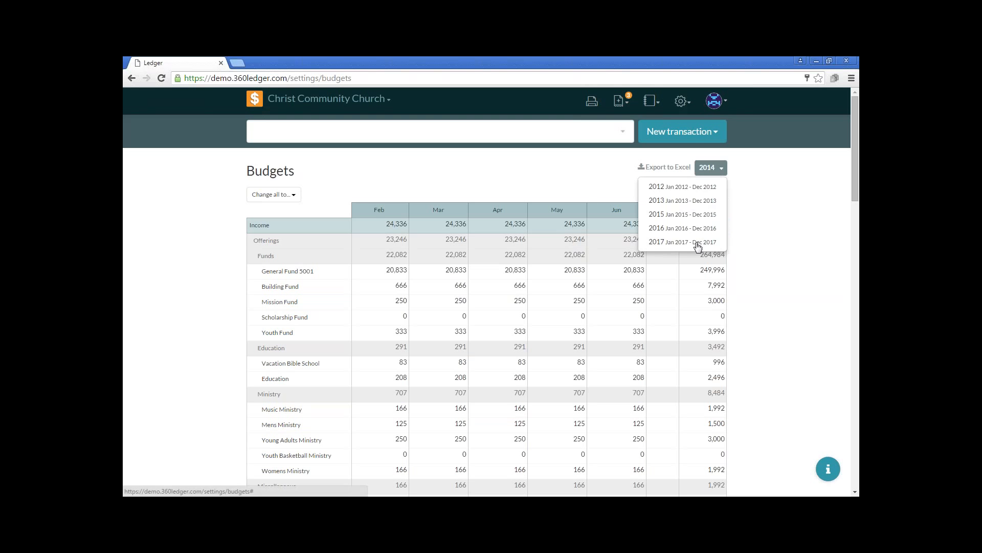
click(696, 234)
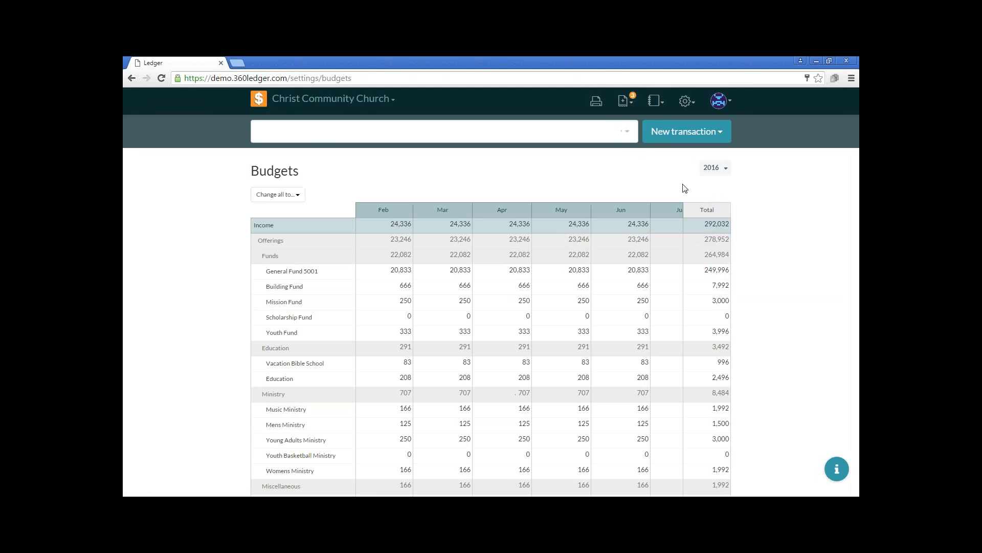
Open the Income & Expense report and set its date range to the full year 2016
click(659, 104)
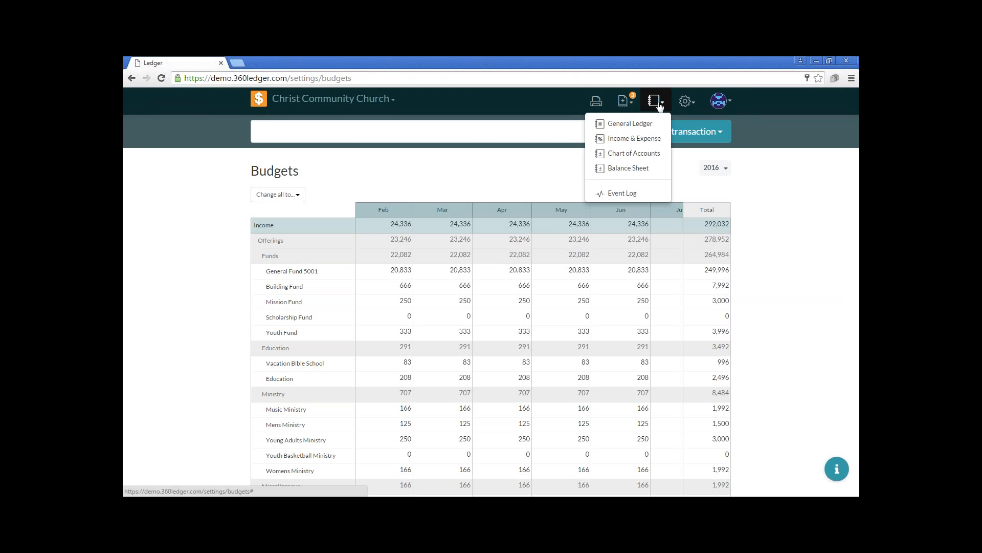
click(654, 144)
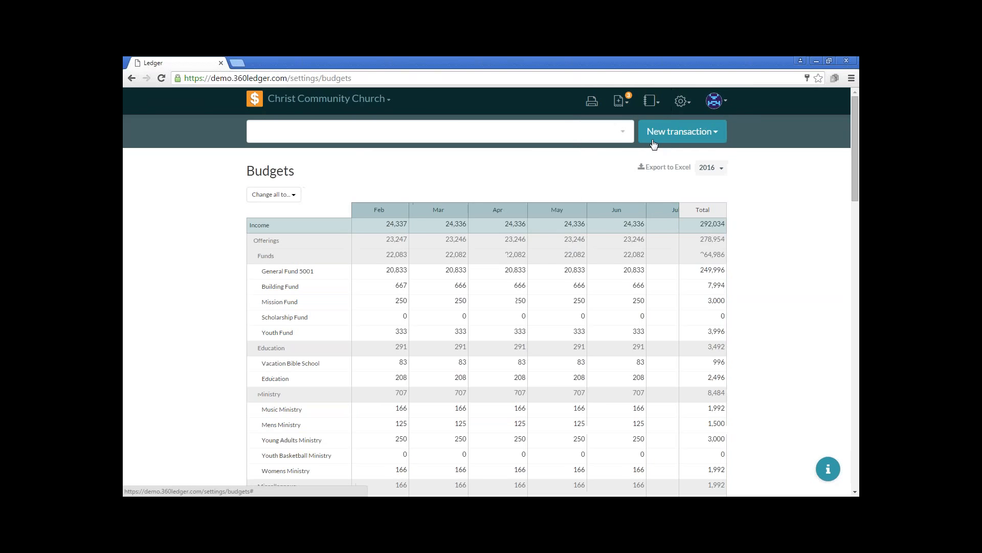
click(704, 167)
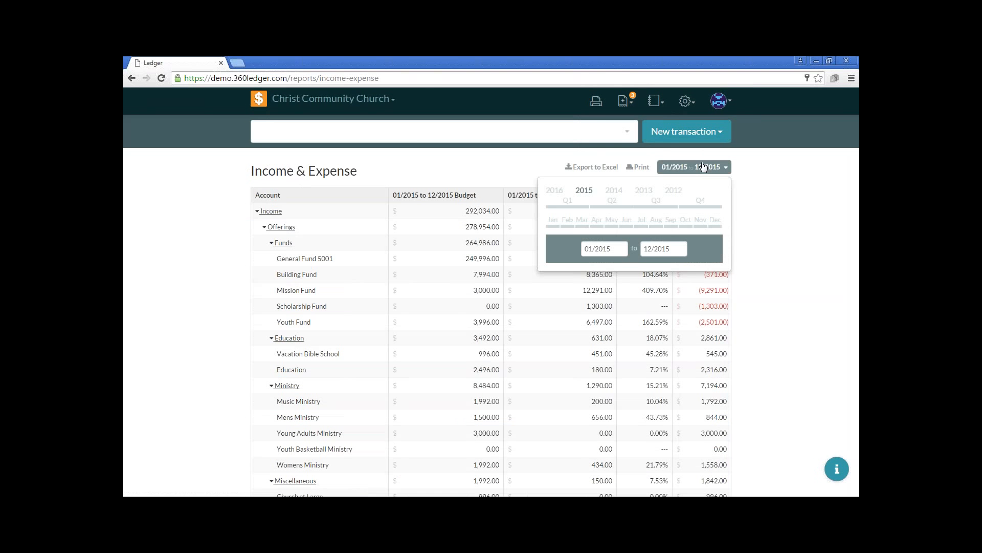
click(558, 192)
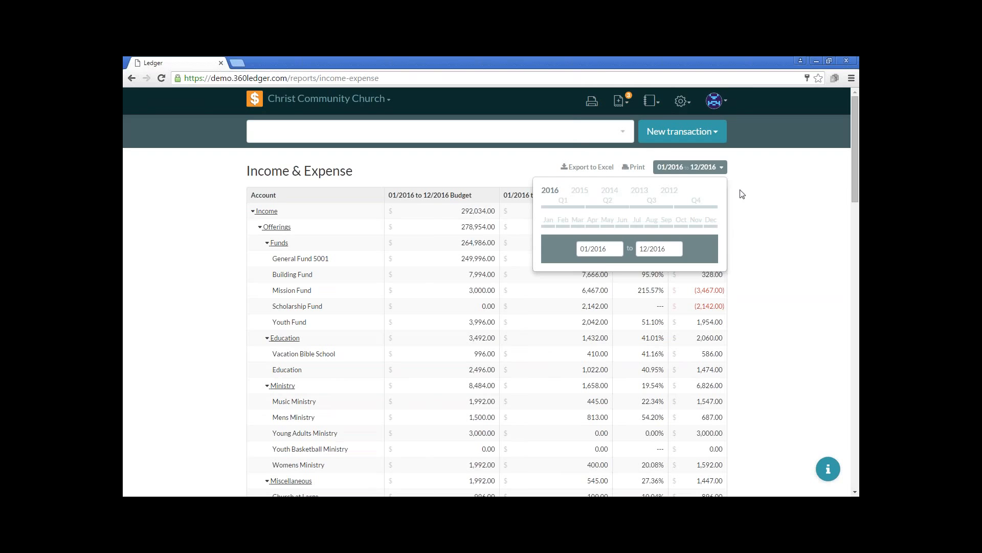
click(719, 170)
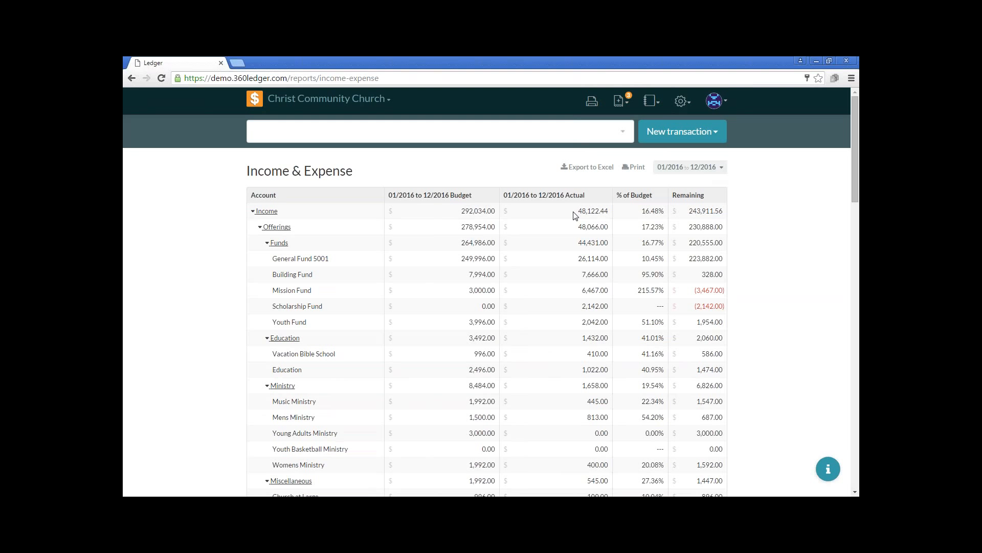
Set the Income & Expense report's date range to 01/2016 through 02/2016 and review it down to the Income Less (Expense) line
click(689, 166)
click(668, 250)
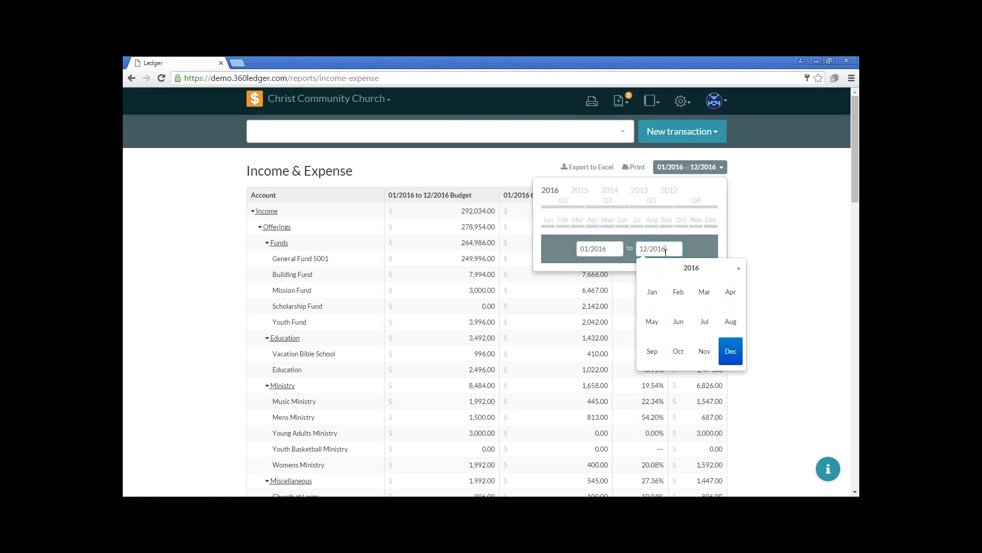
click(614, 275)
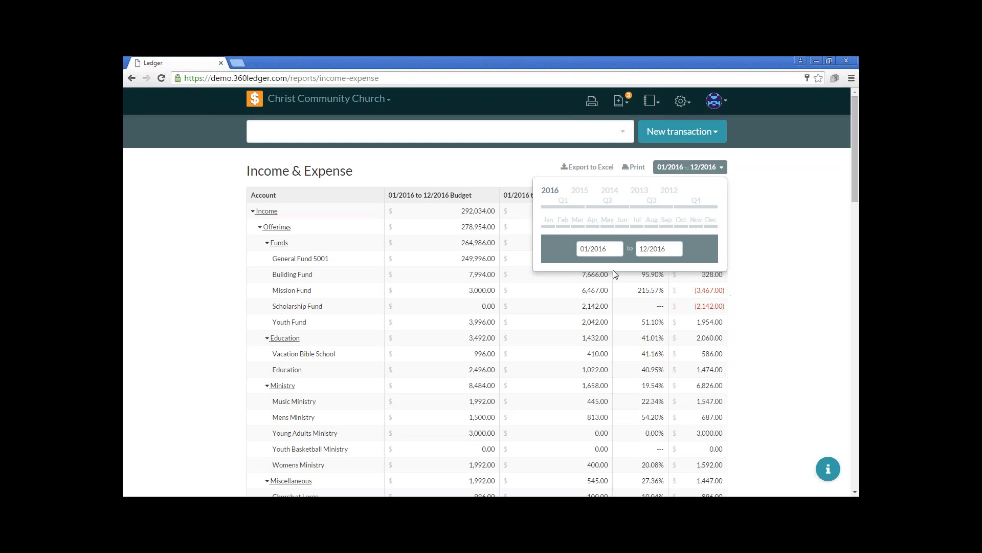
click(647, 249)
click(681, 292)
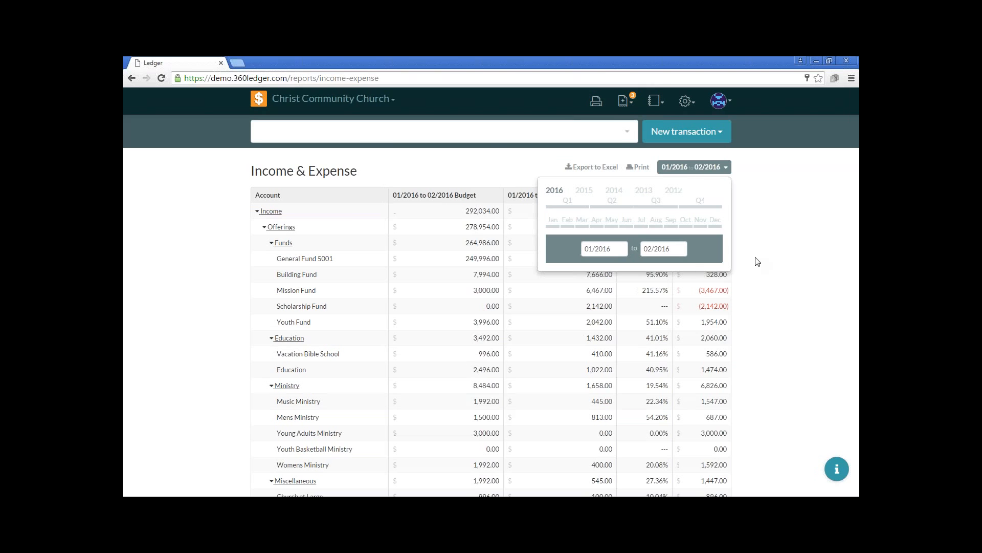
click(704, 172)
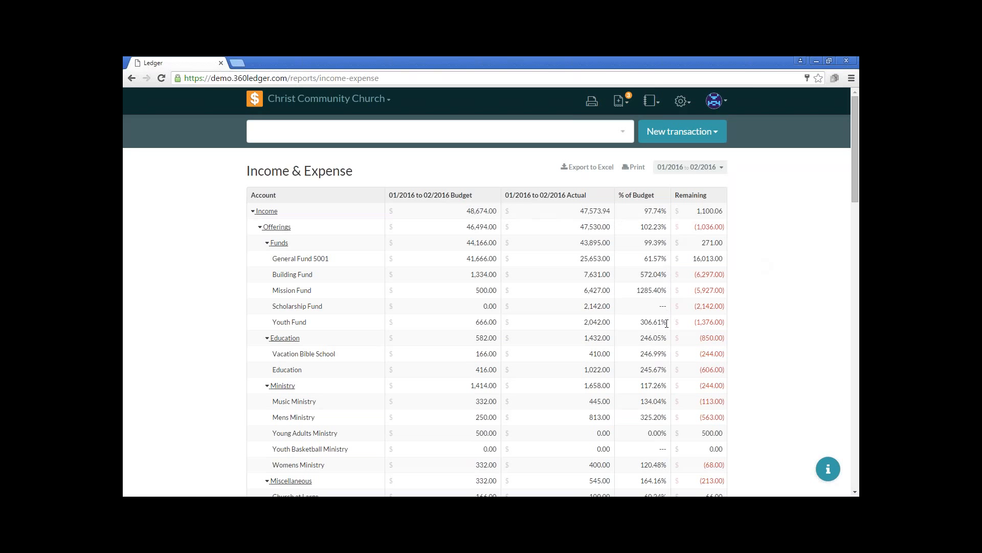
scroll(655, 354, down, 4)
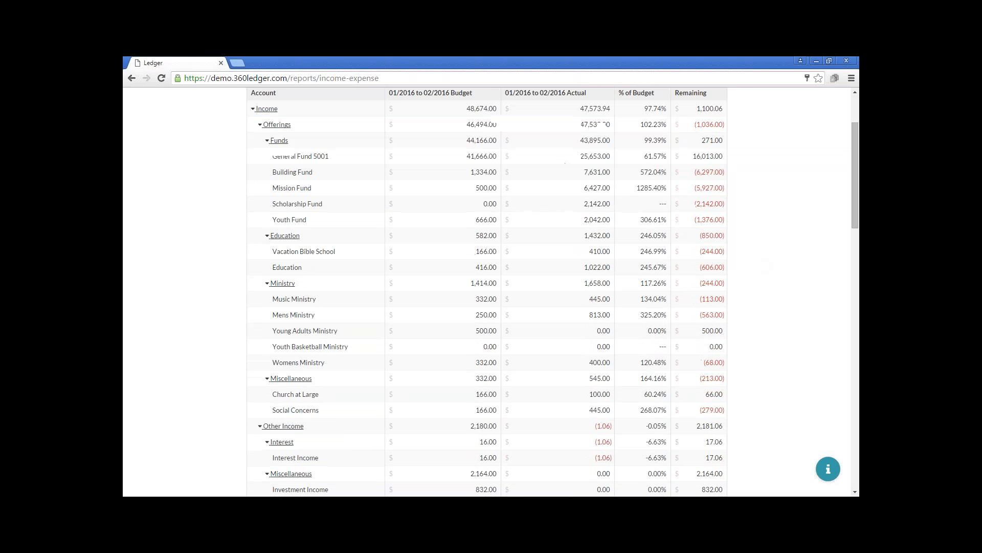
scroll(651, 347, down, 12)
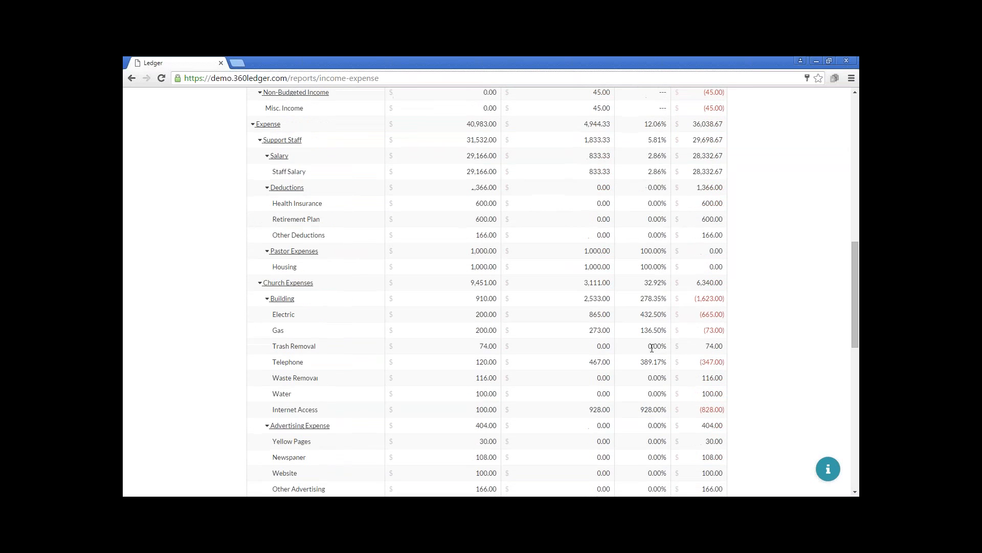
scroll(651, 346, down, 6)
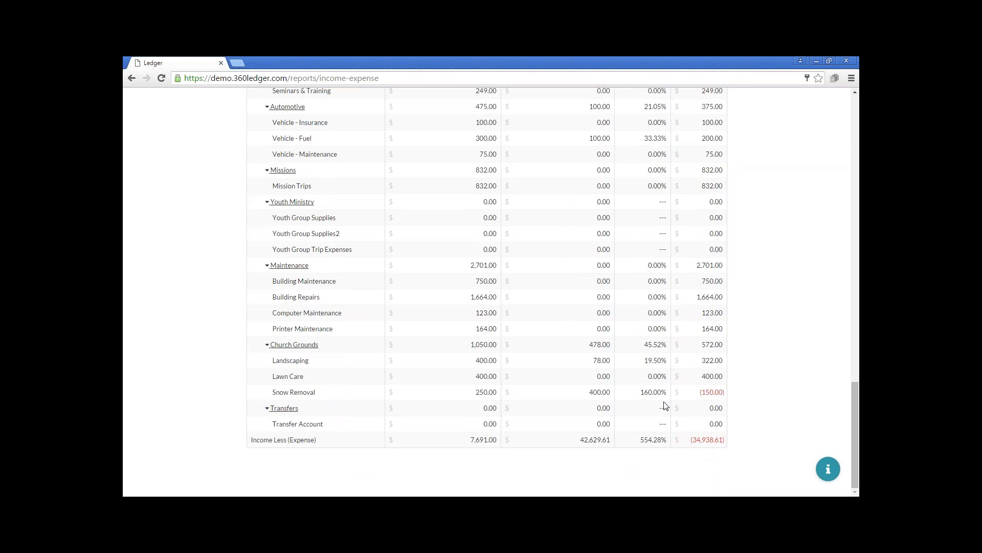
scroll(664, 406, up, 20)
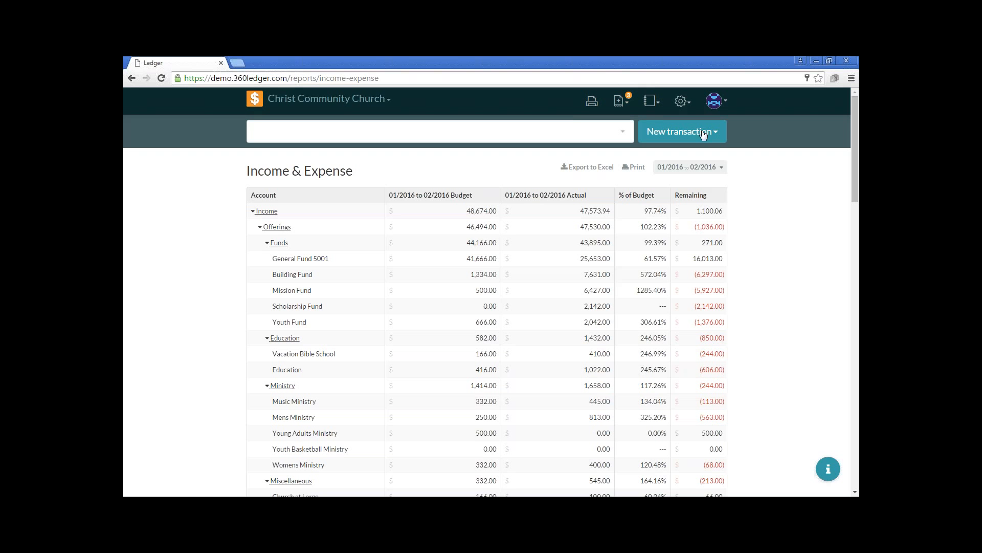
Open the Permissions settings, review the permission groups, and open and submit the Council Members group with its existing permissions
click(683, 102)
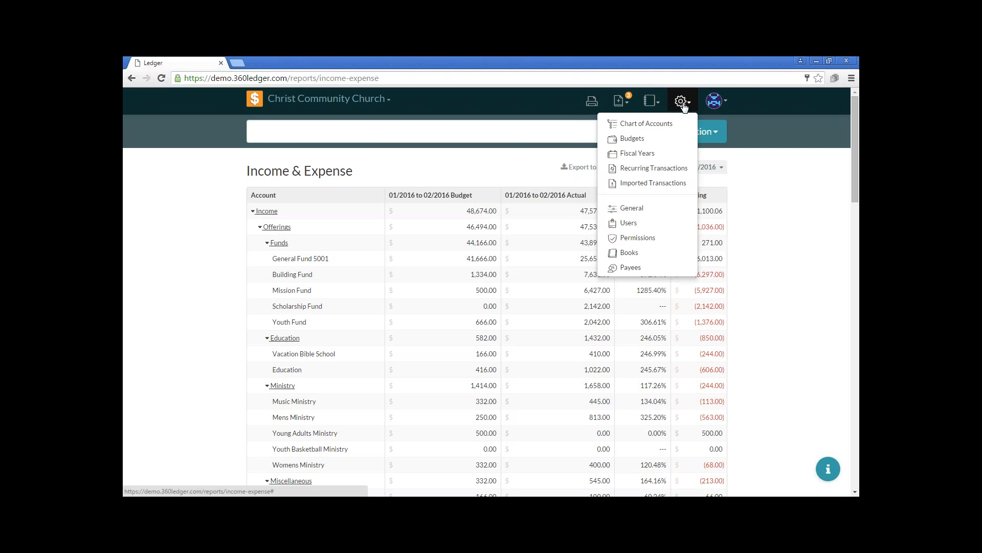
click(656, 244)
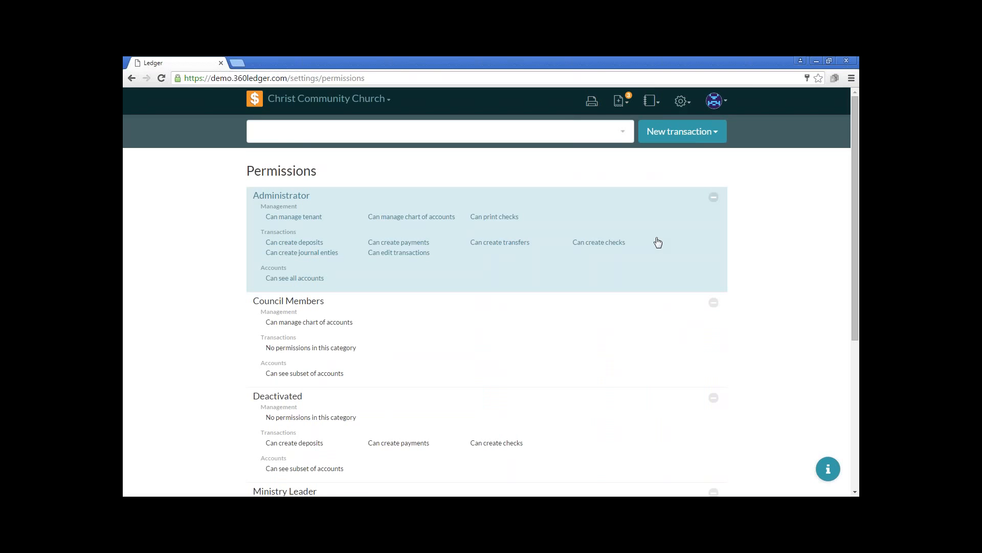
scroll(658, 242, down, 5)
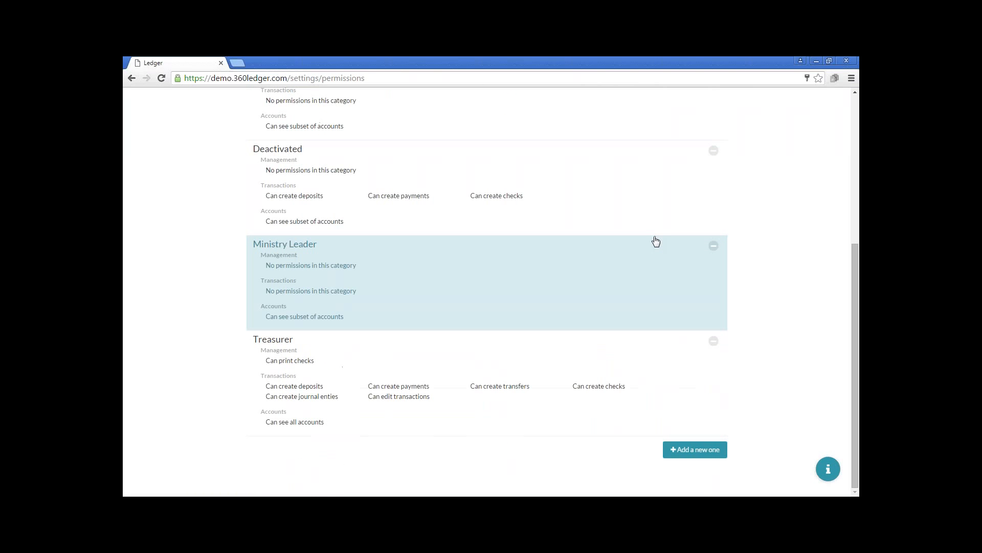
scroll(656, 242, up, 5)
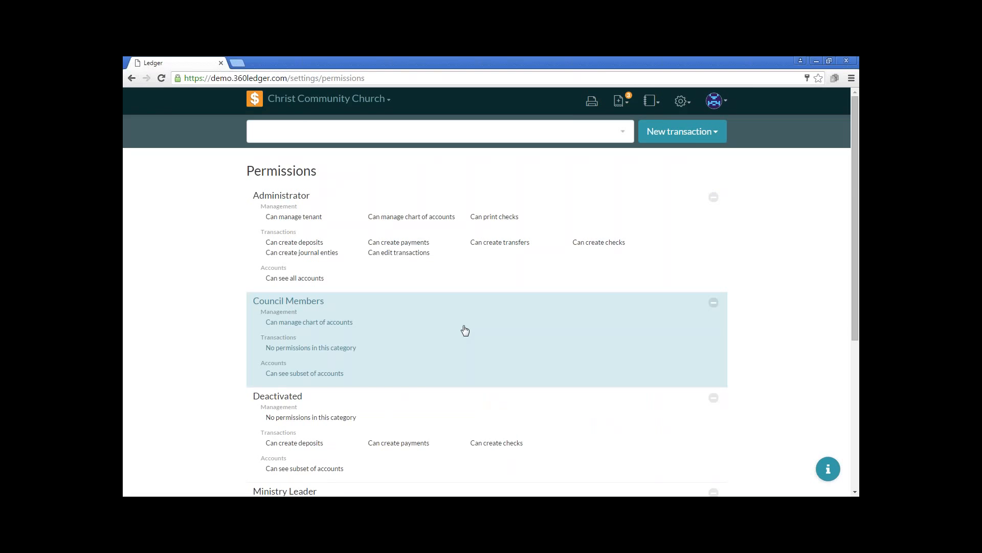
click(465, 330)
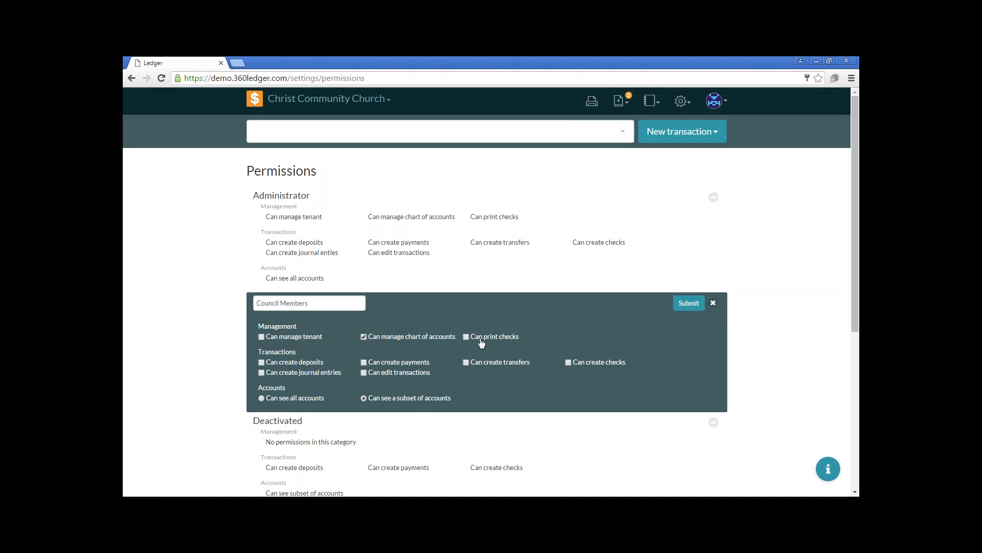
click(700, 304)
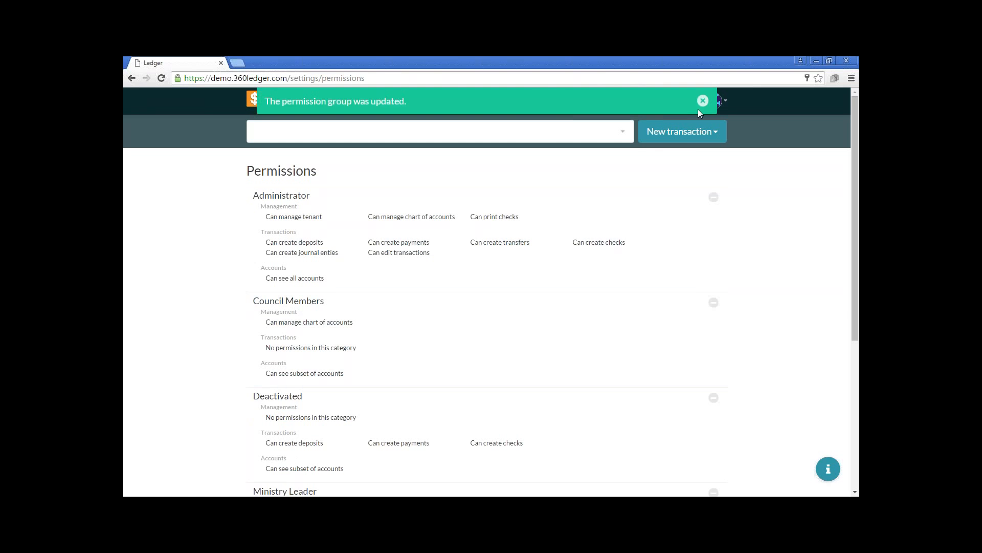
click(702, 99)
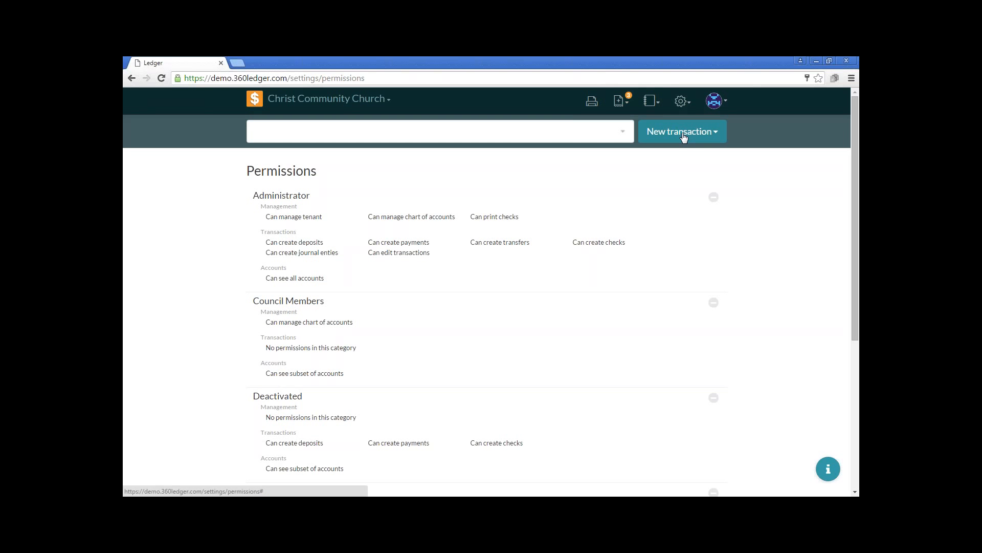
On the Users page, draft a new user in the Council Members group with Central Trust Checking access, and discard the entry
click(682, 102)
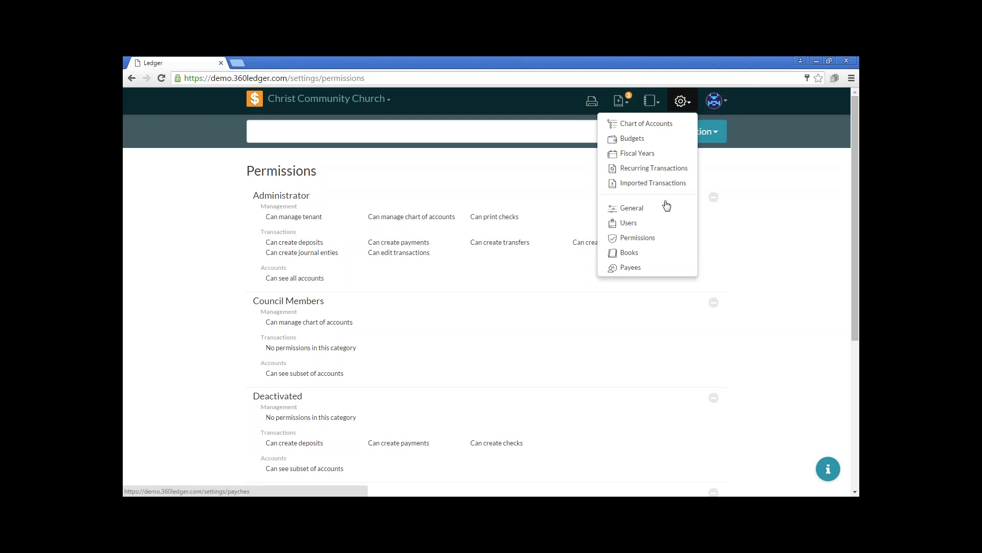
click(655, 222)
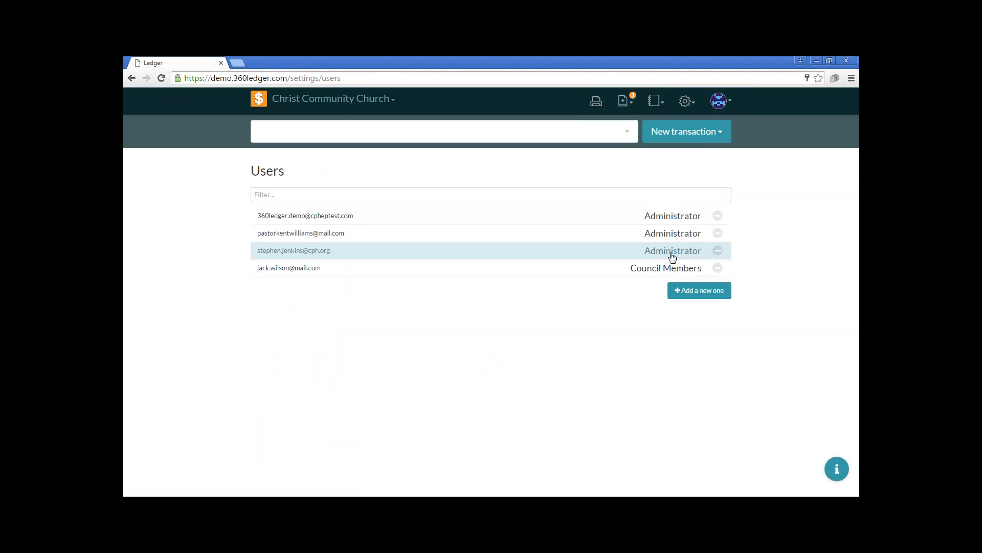
click(699, 292)
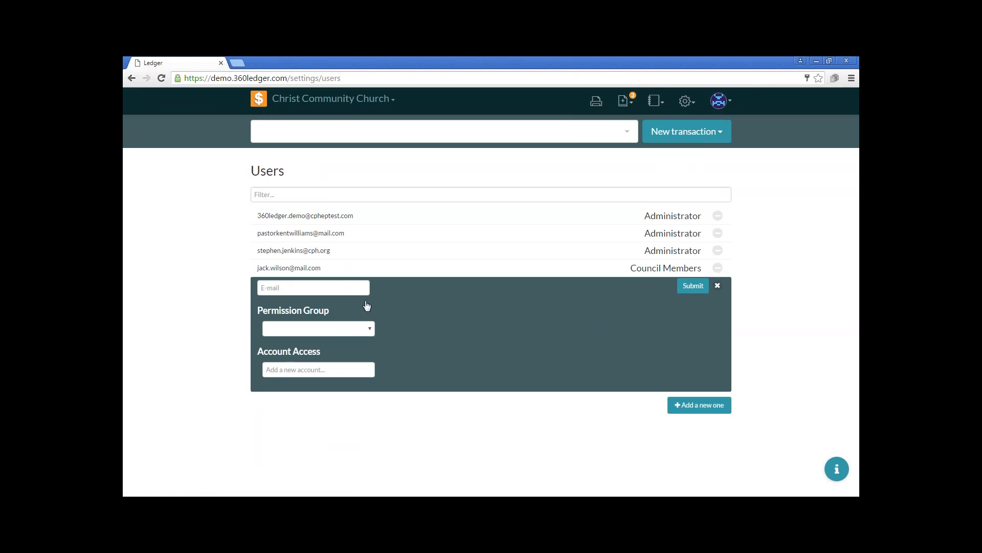
click(361, 331)
click(347, 360)
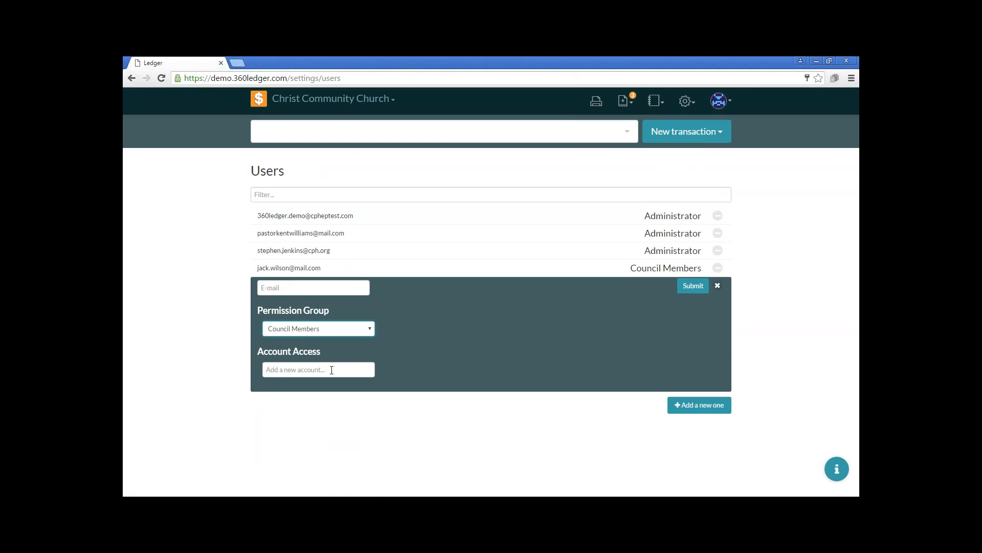
click(332, 369)
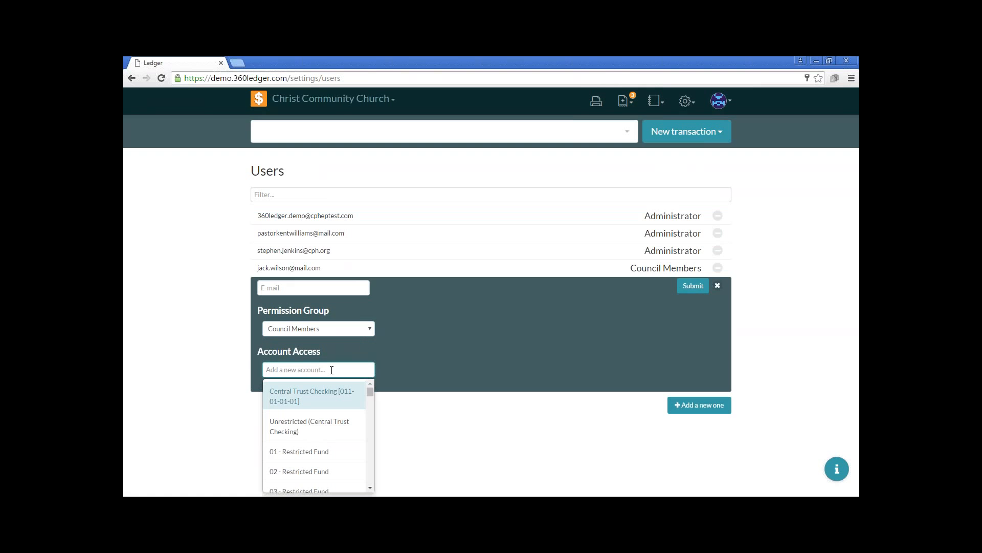
text(cent)
key(Return)
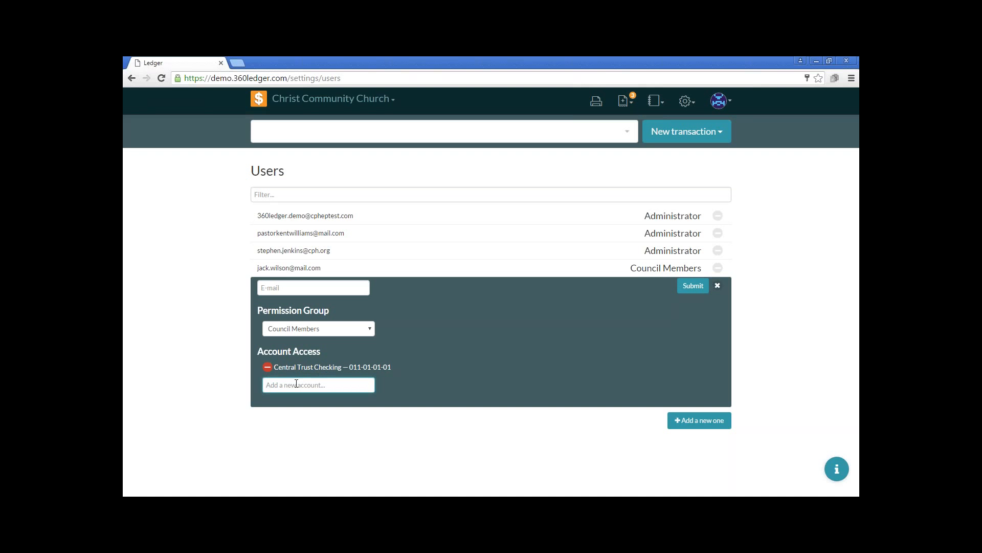
click(718, 286)
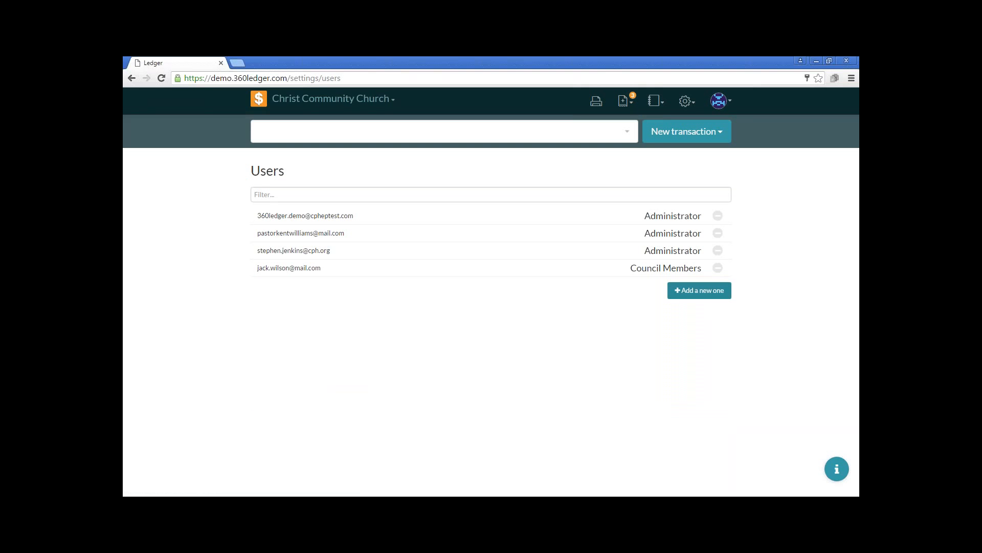
Sign out of the current account
click(720, 107)
click(697, 145)
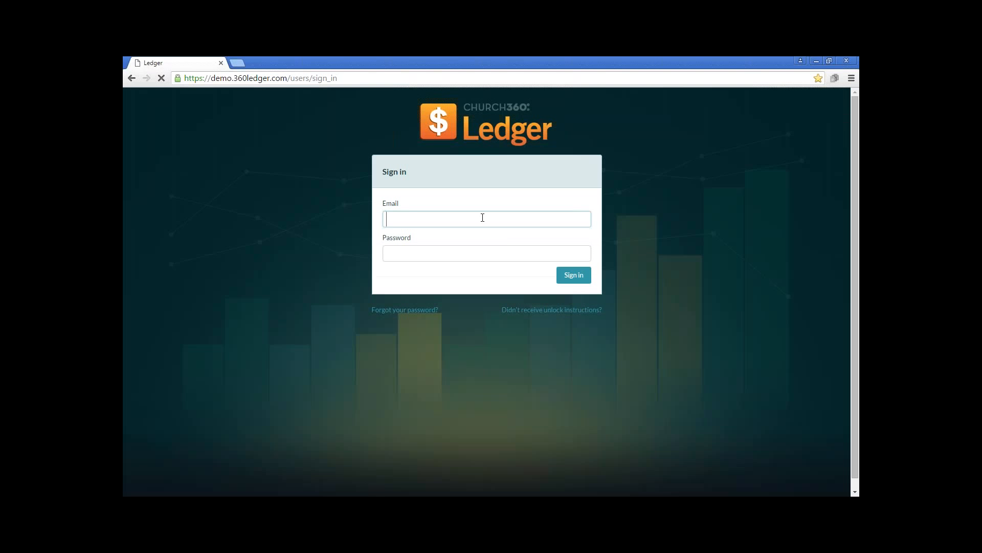
Try to sign in with the council member's e-mail and account password
click(482, 217)
key(Tab)
text(password)
key(Return)
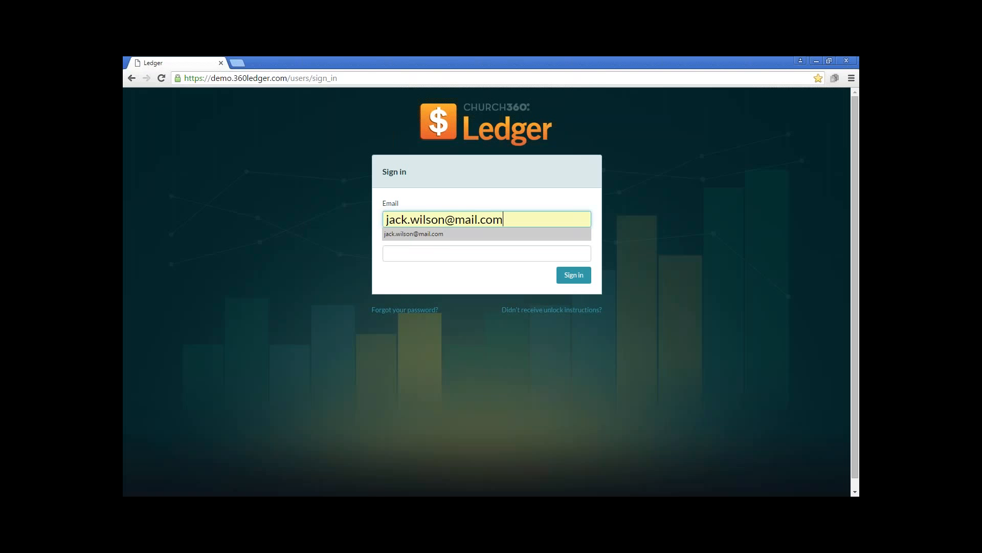
text(ab)
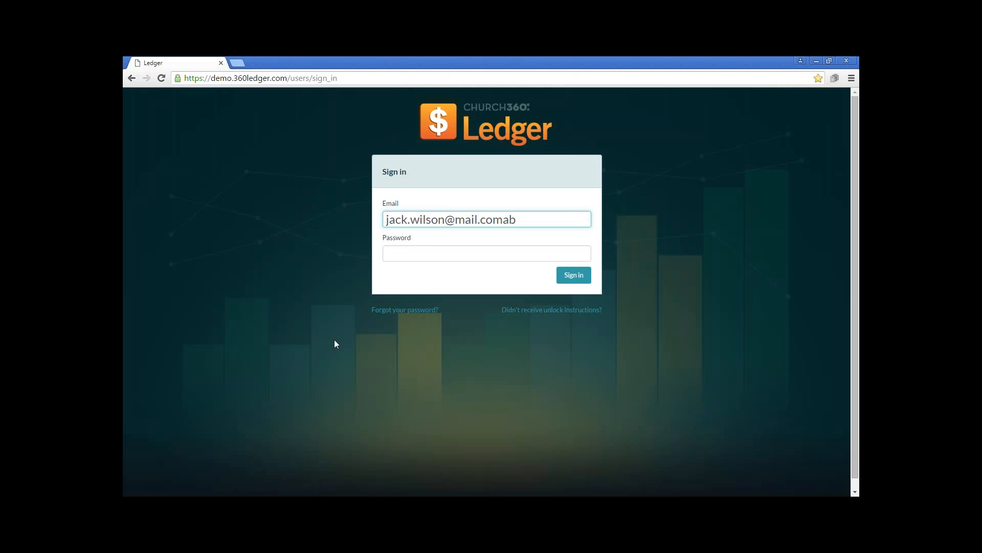
scroll(492, 291, down, 1)
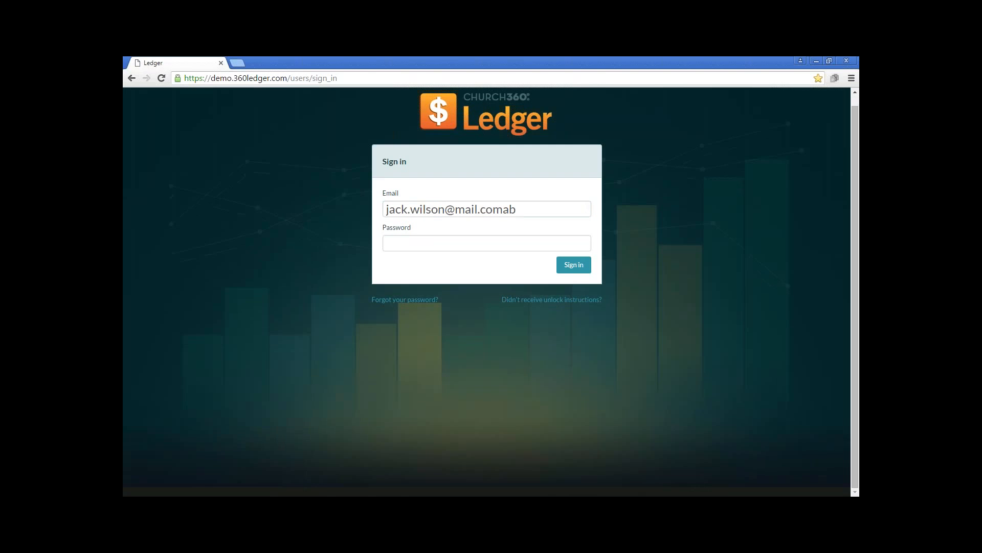
Select the Council Members user in the demo login list and log in as that user
click(212, 484)
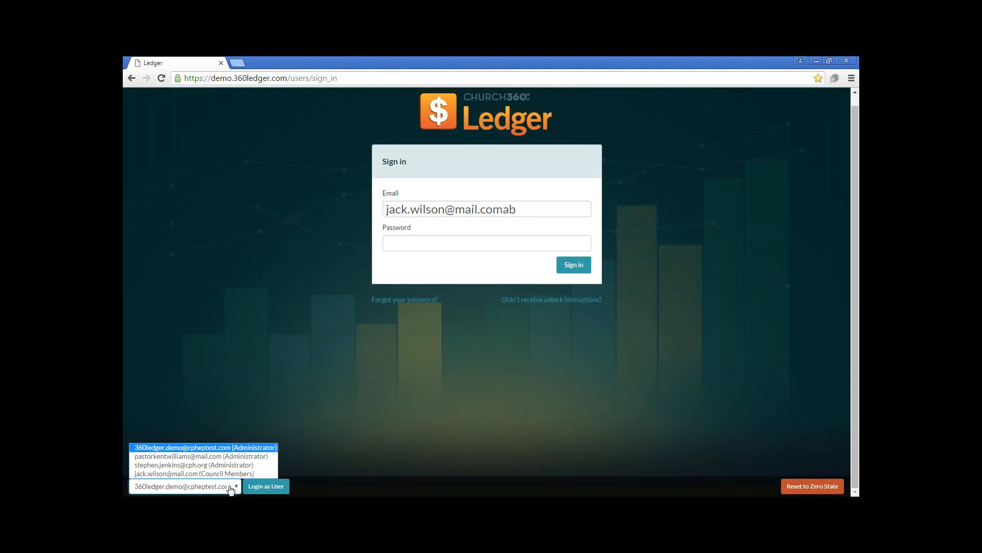
click(212, 484)
click(265, 487)
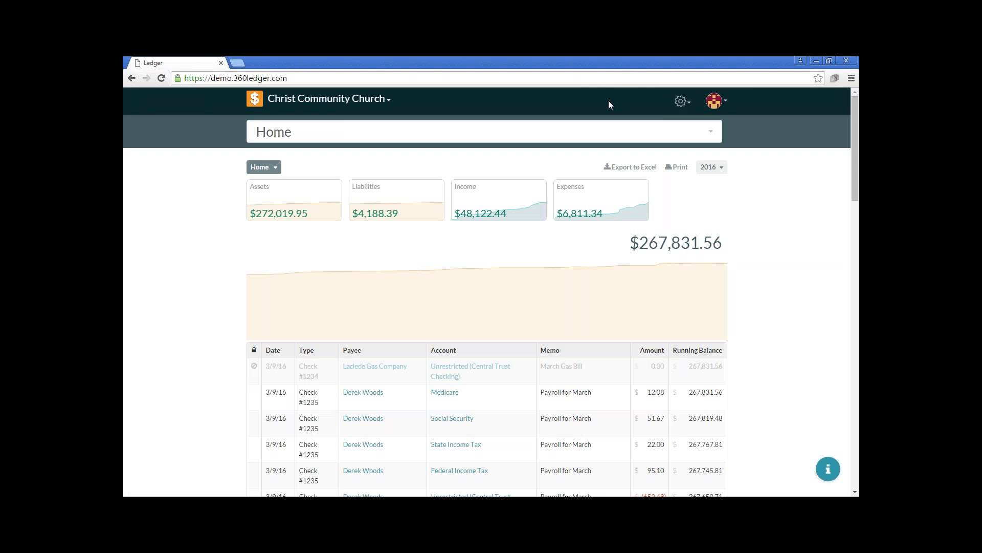
View the 2016 budget available to this user, and go from Home through Expenses and Church Expenses to the Miscellaneous category
click(681, 102)
click(649, 139)
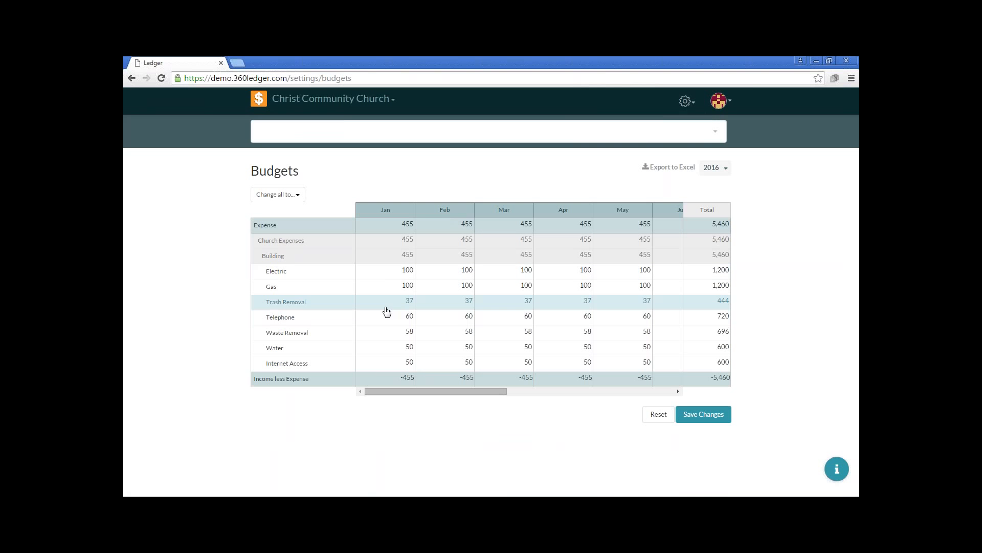
click(260, 101)
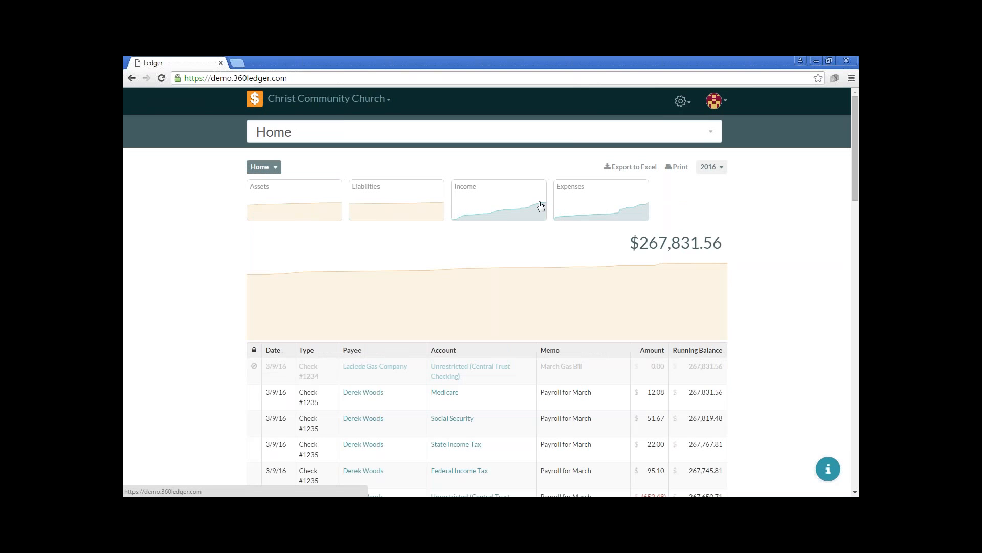
click(588, 201)
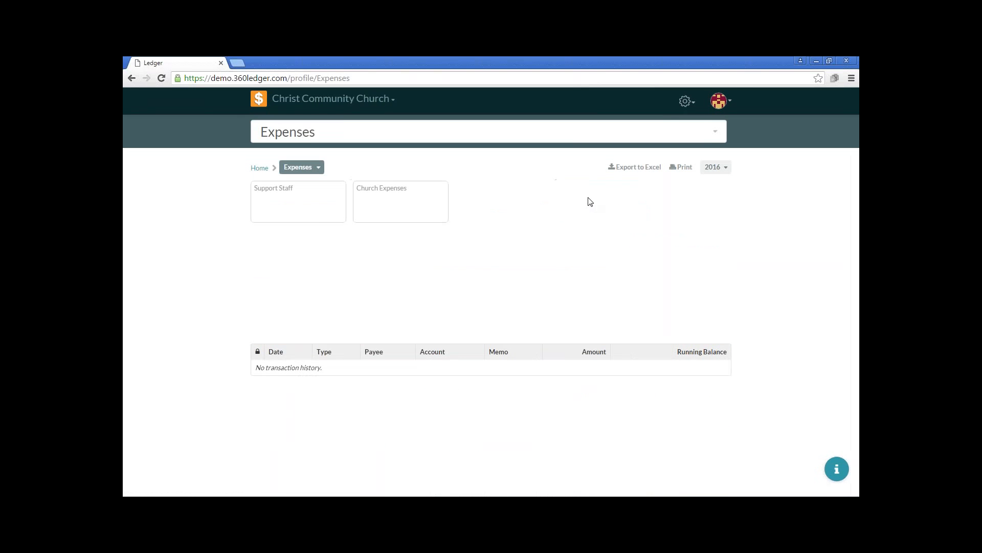
click(367, 206)
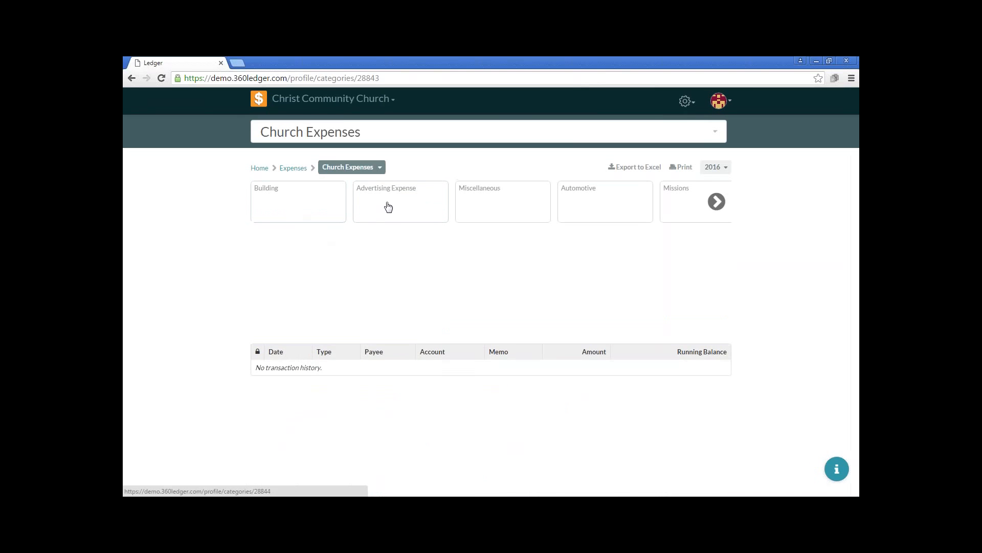
click(497, 204)
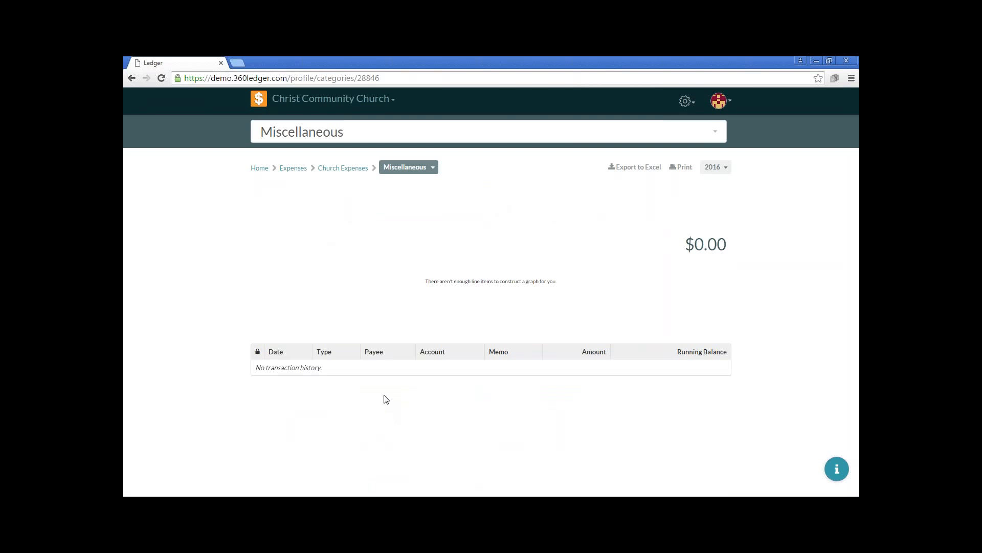
key(alt+Tab)
key(alt+Tab)
key(alt+Tab)
key(Right)
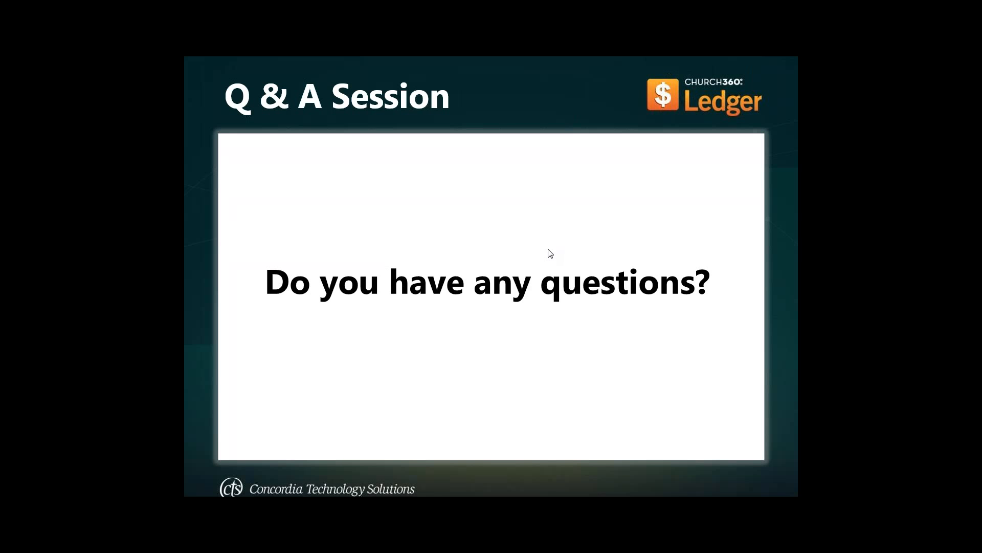
click(542, 273)
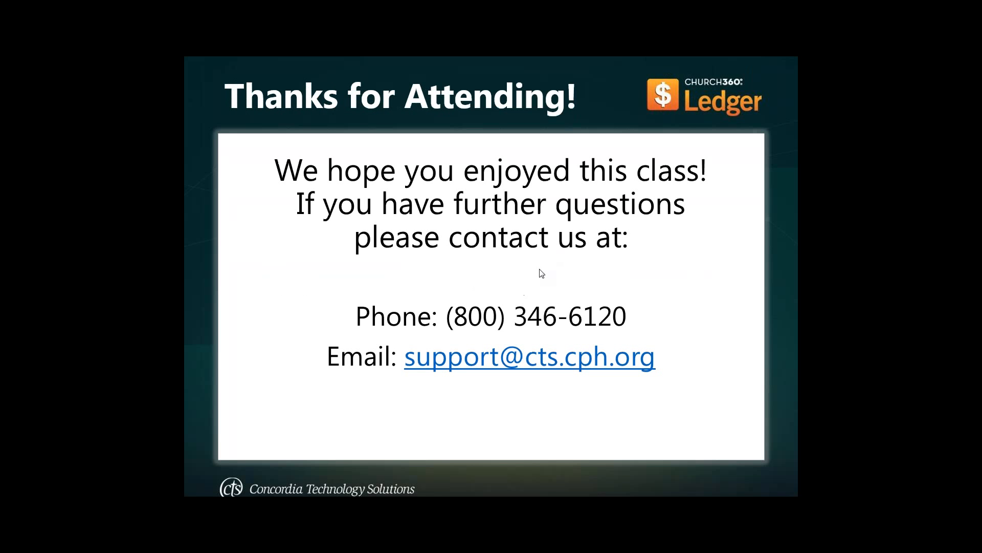